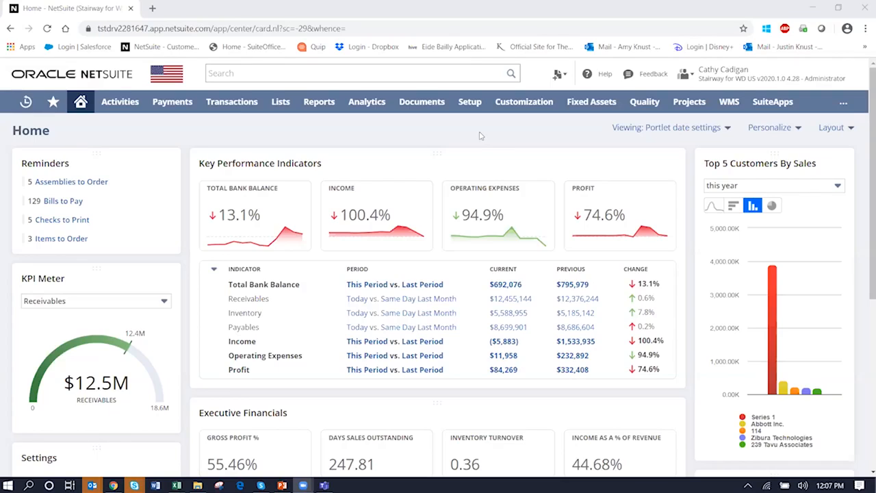
Step: Find the SAF 100 Effective Date assembly item and display its components with their effective and obsolete dates
click(451, 112)
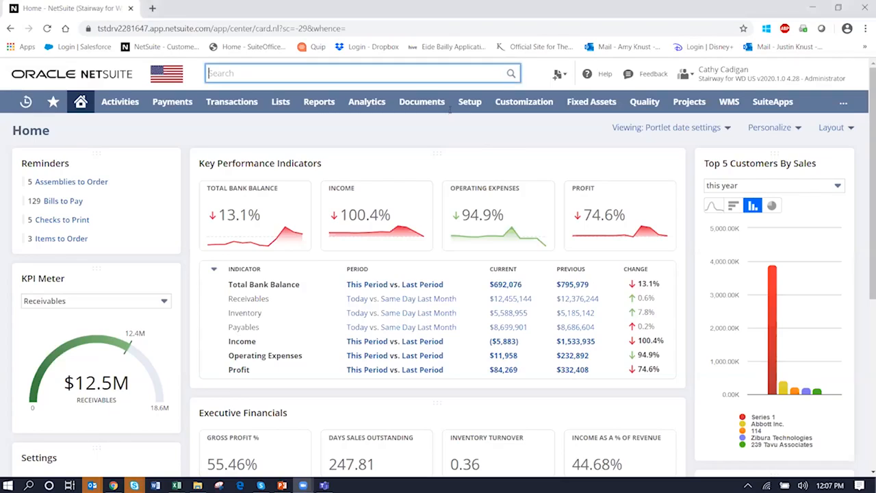
text(SAF 100)
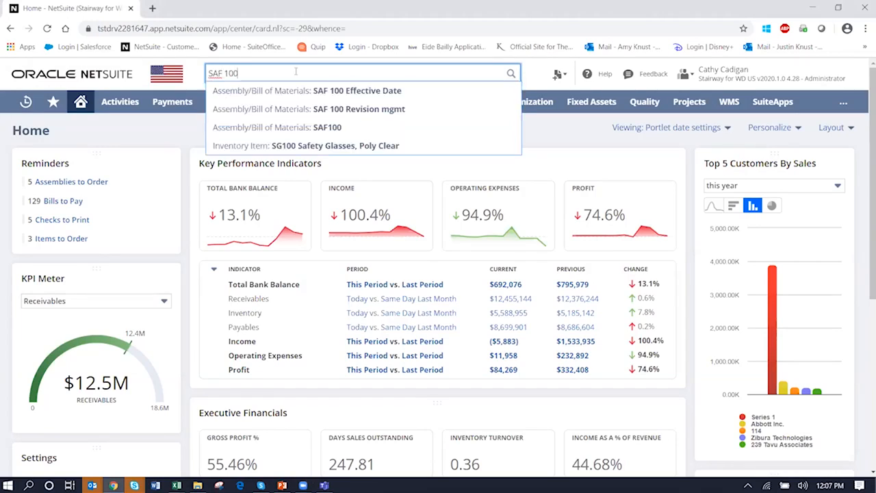
click(304, 96)
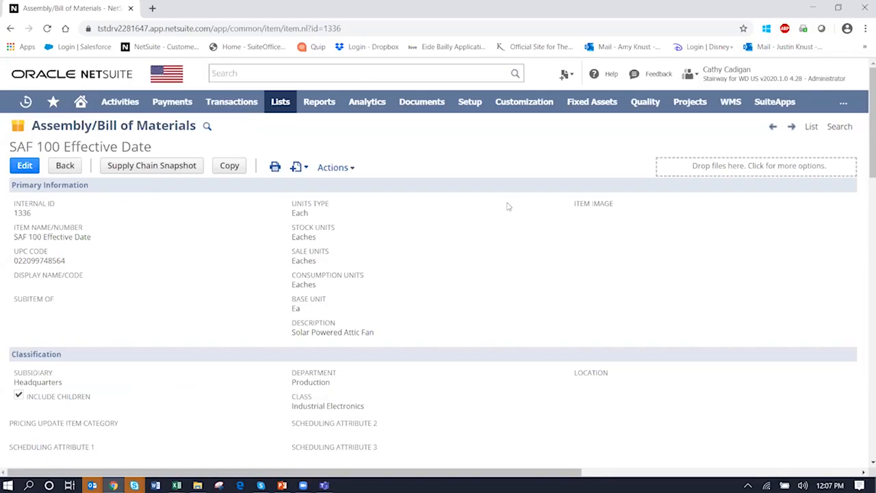
drag(865, 145, 865, 224)
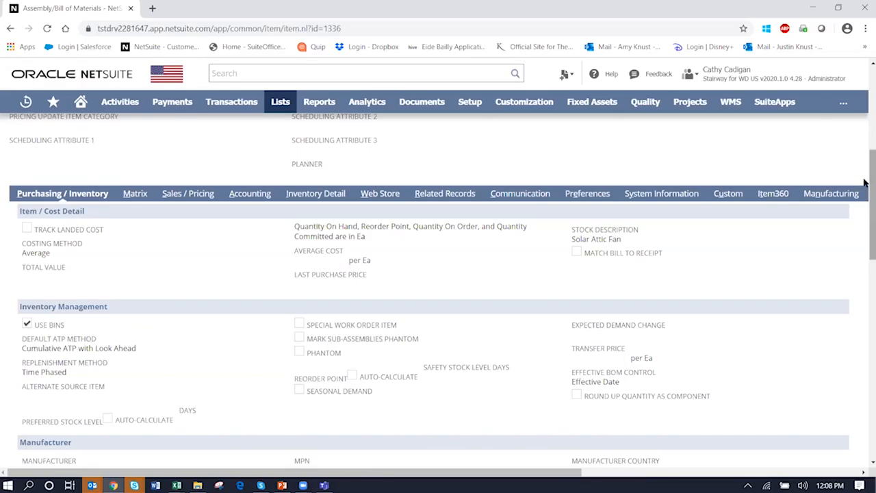
drag(865, 189, 864, 296)
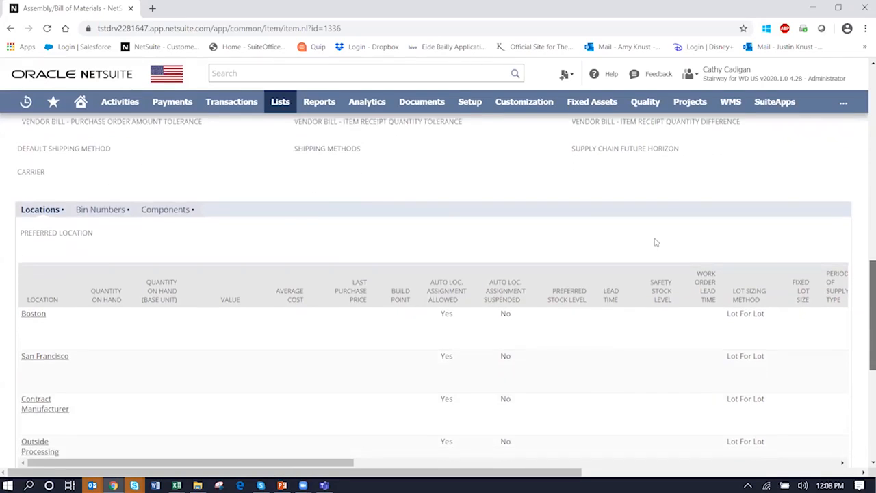
click(165, 210)
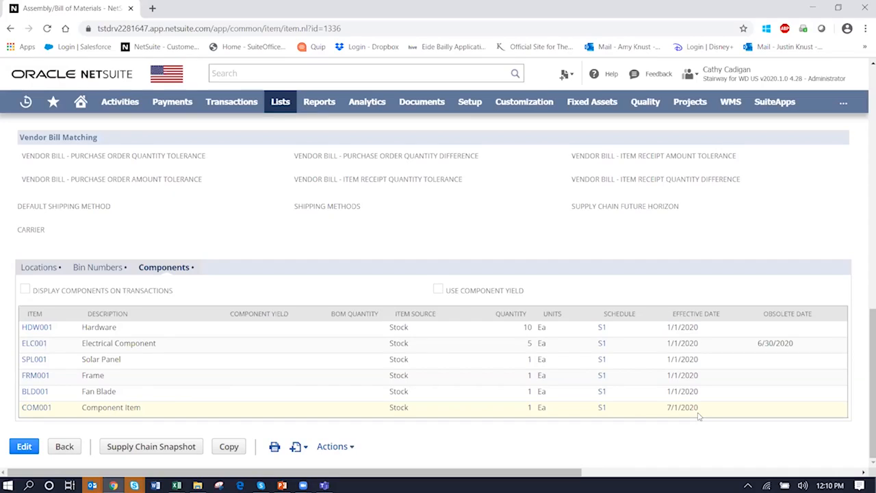
Step: Search for saf 100 and open the SAF 100 Revision mgmt assembly record in a new browser tab
click(345, 74)
text(sa)
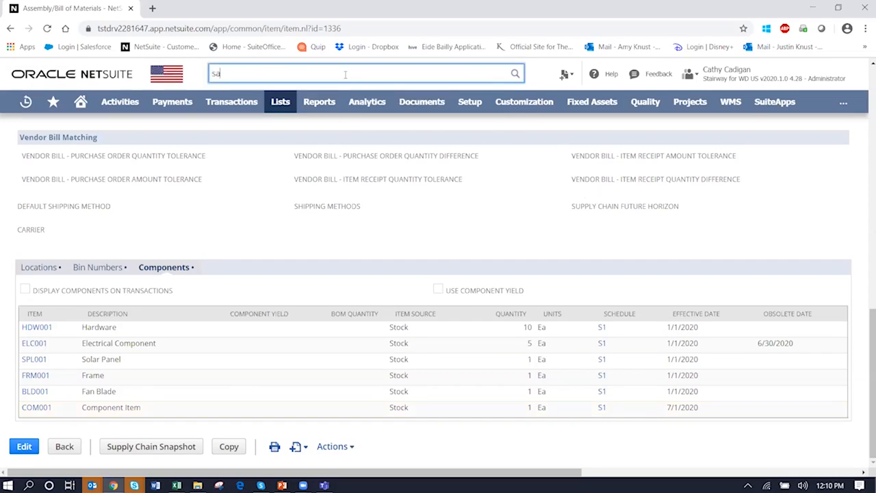
text(f 100)
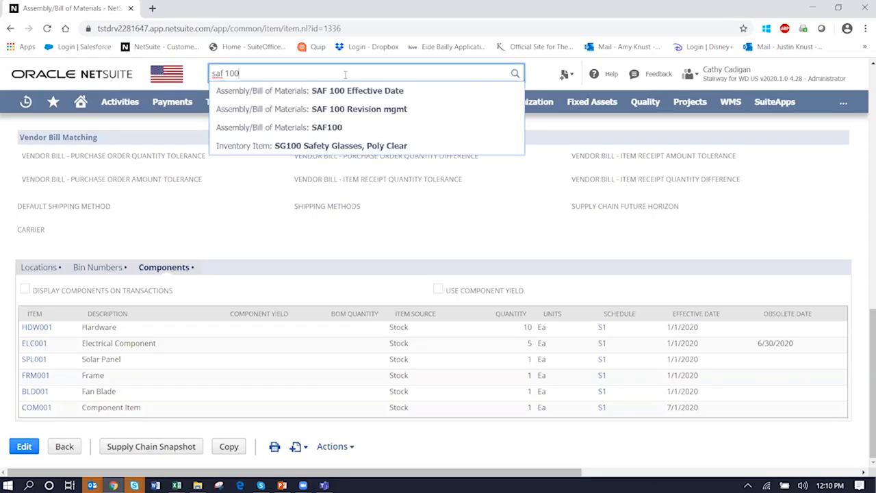
right_click(350, 108)
click(356, 113)
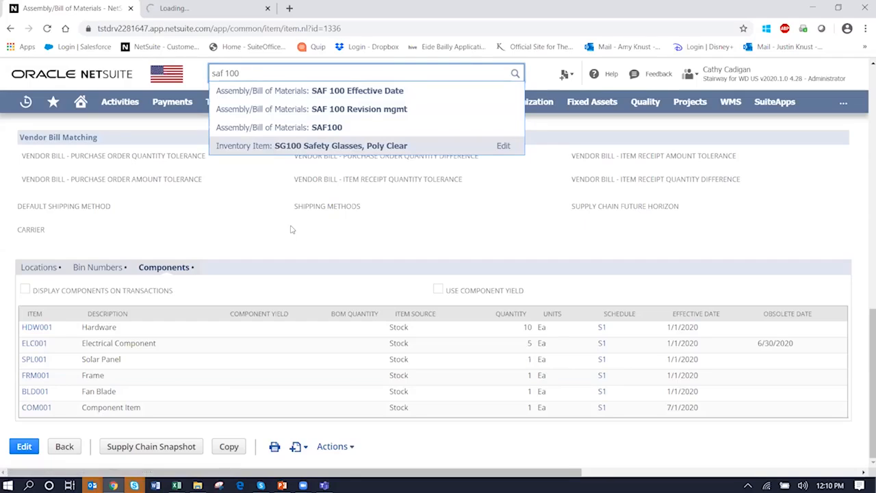
key(ctrl+Tab)
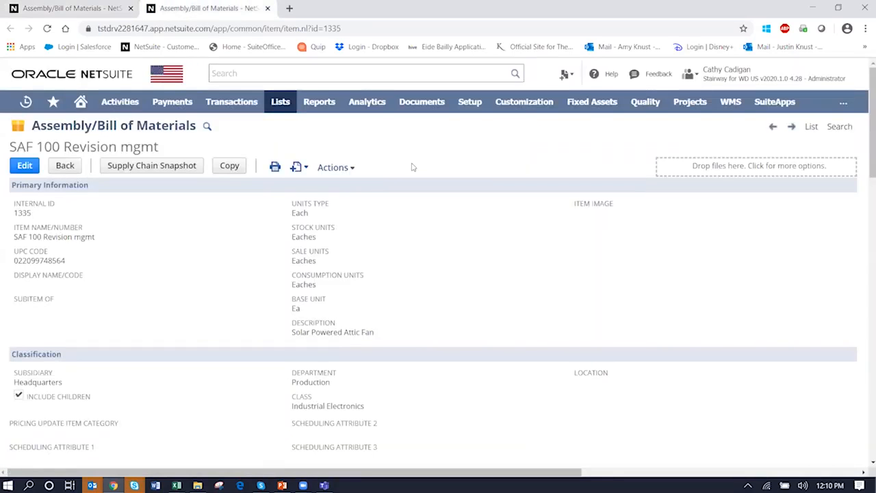
Step: Examine the SAF 100 Revision mgmt item's BOM control setting and its components' effective and obsolete revisions, dismissing interrupting notifications
drag(866, 112, 865, 220)
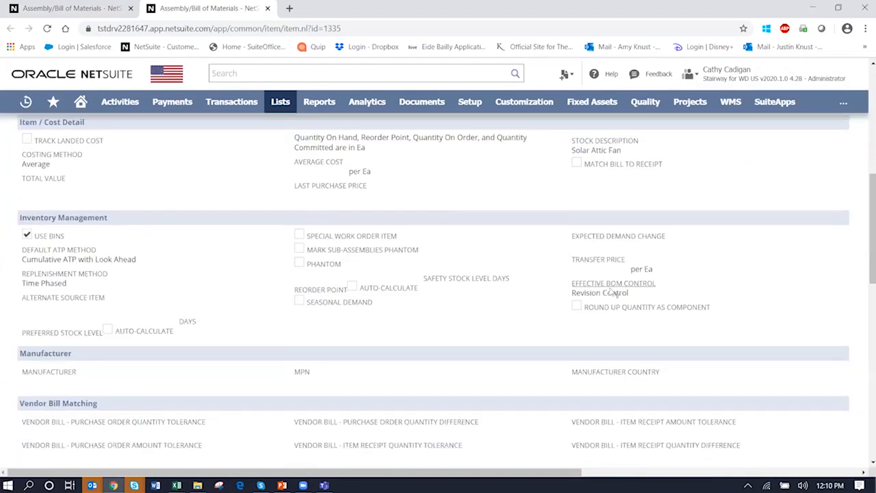
drag(866, 209, 866, 316)
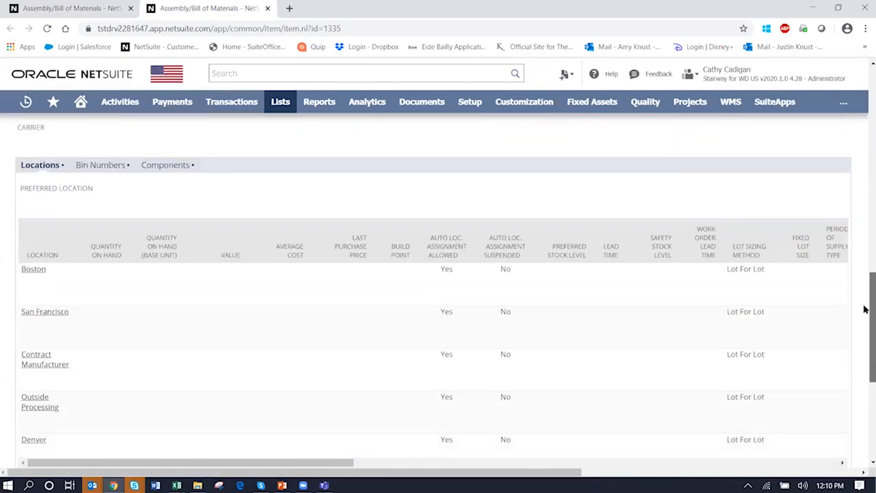
click(173, 166)
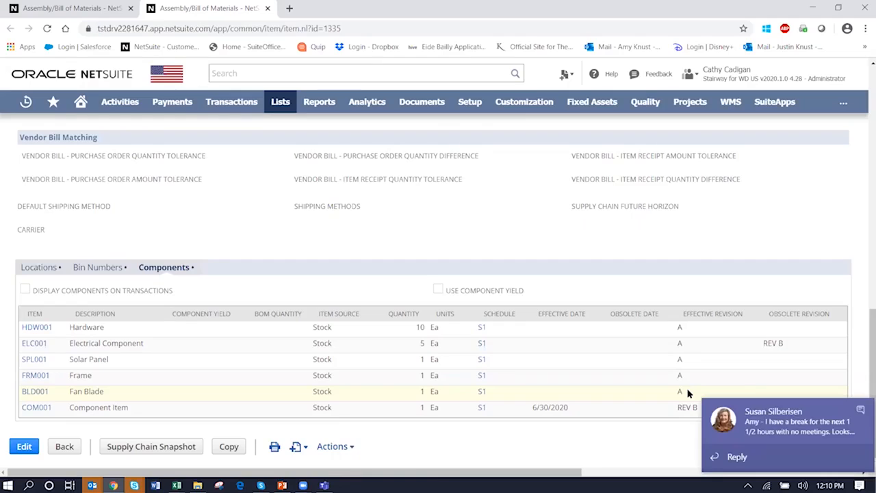
click(862, 411)
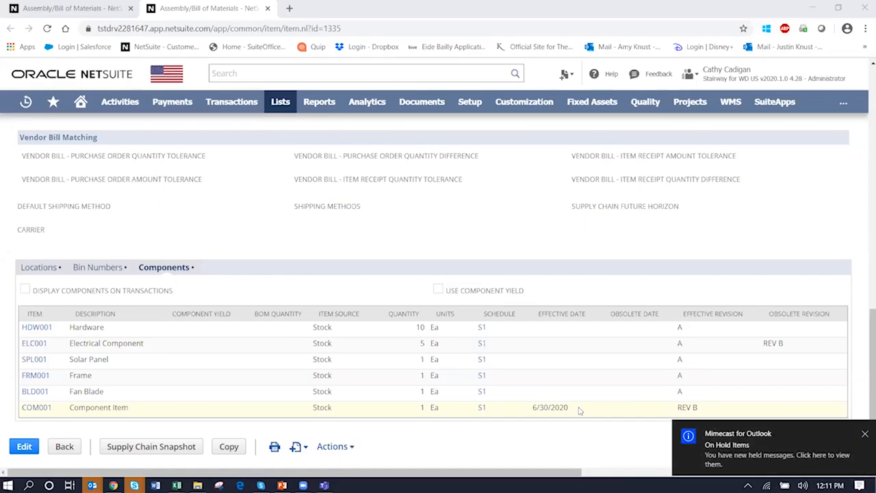
click(865, 436)
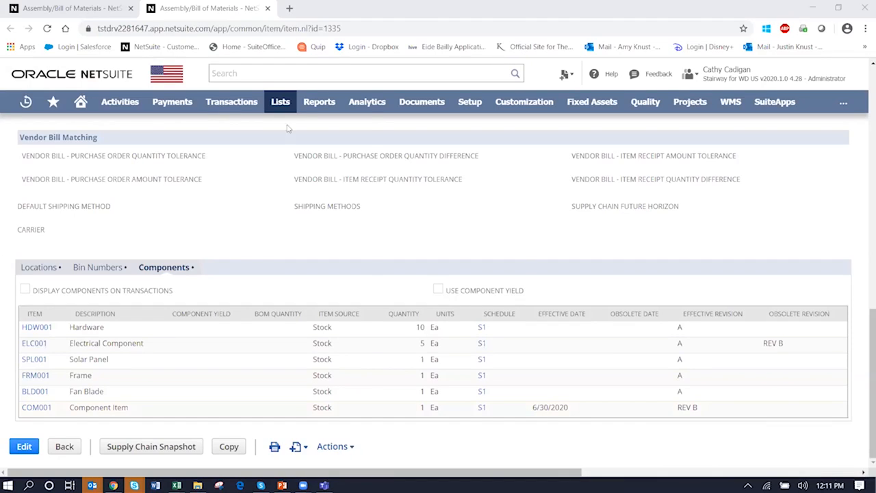
Step: Start a new manufacturing work order and set its subsidiary to US-2
mouse_move(290, 103)
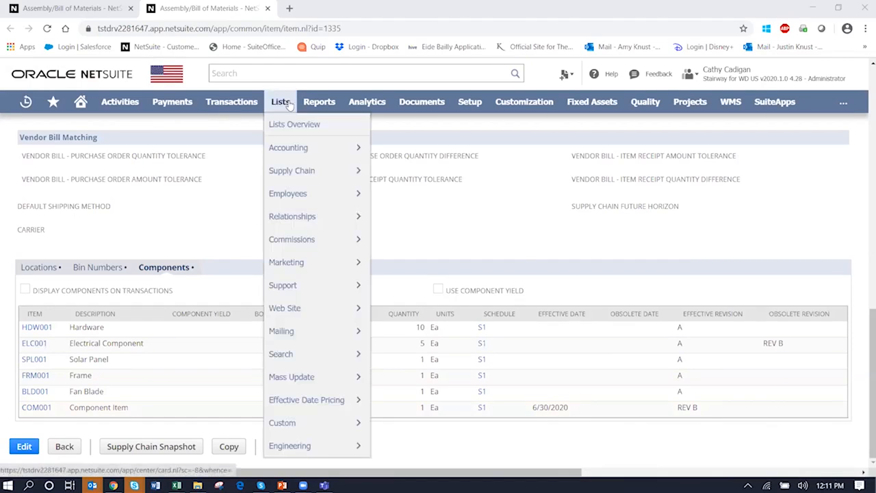
mouse_move(248, 109)
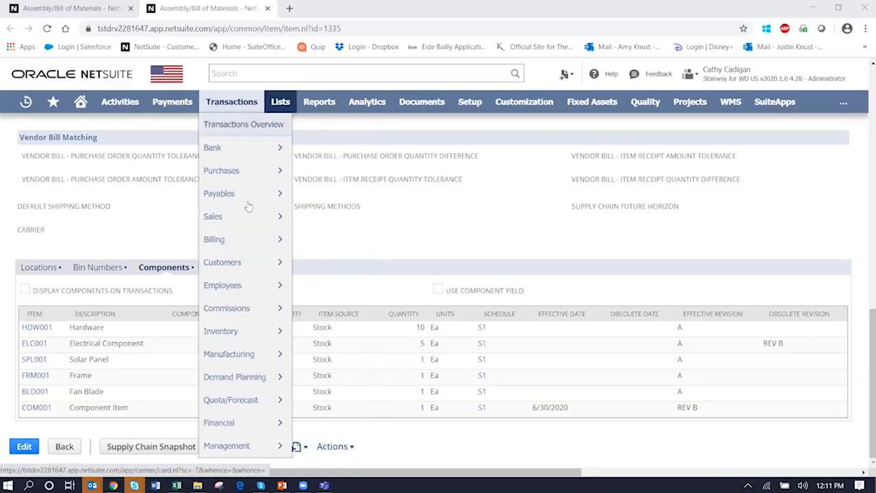
mouse_move(244, 356)
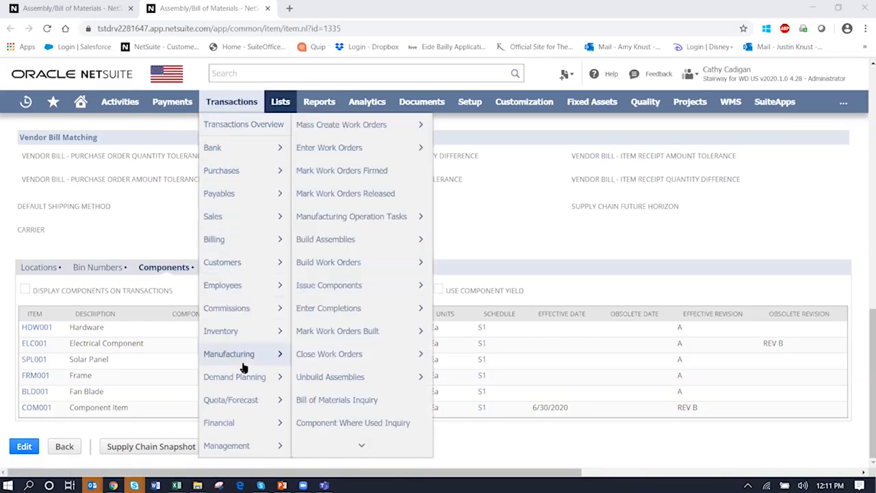
click(344, 149)
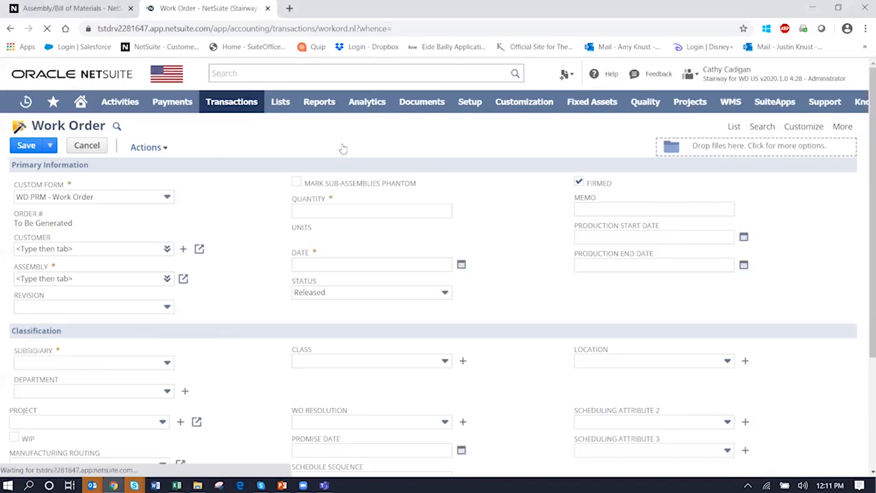
scroll(864, 258, up, 3)
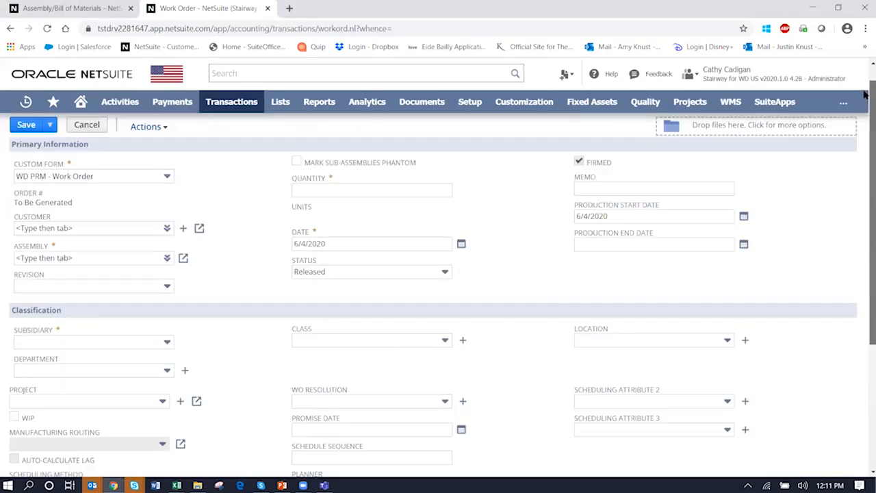
click(80, 278)
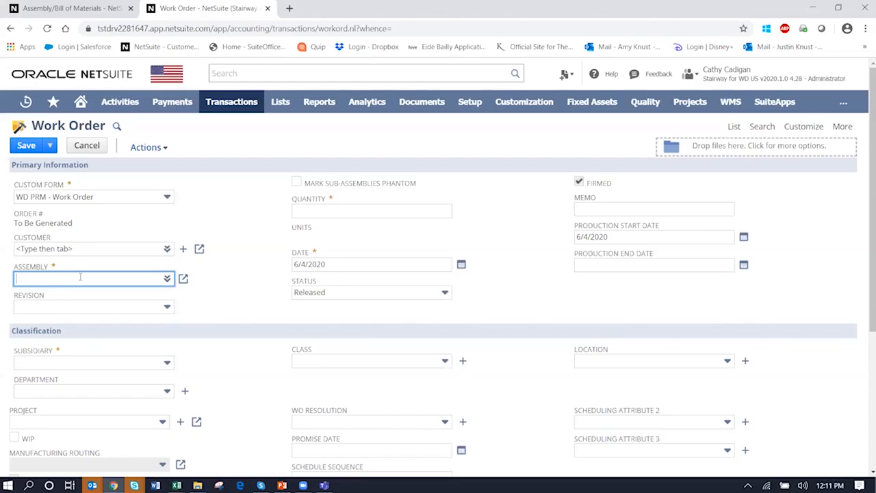
click(83, 368)
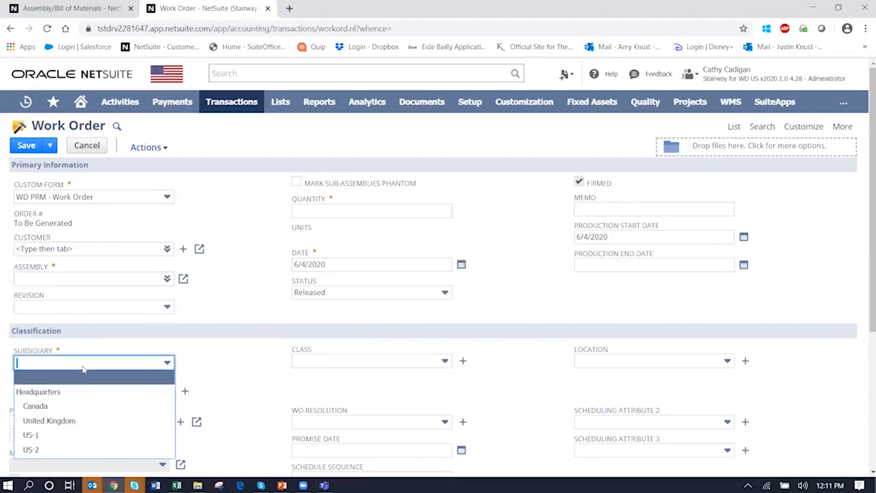
click(74, 450)
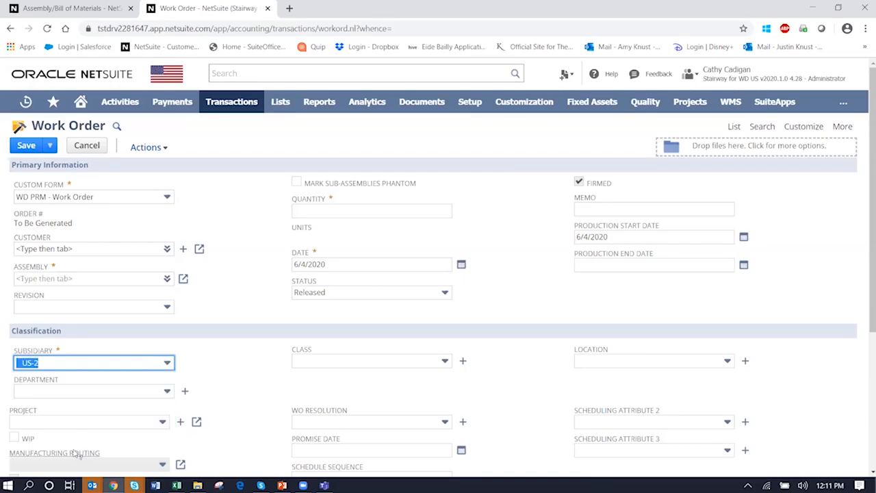
Step: Set the work order's assembly to SAF 100 Effective Date and check the component items it brings in
scroll(596, 287, down, 3)
drag(864, 315, 867, 189)
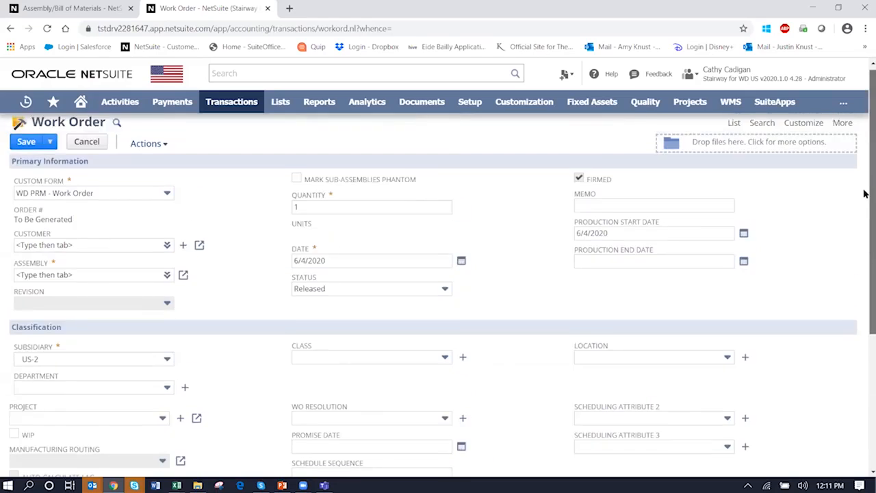
click(92, 278)
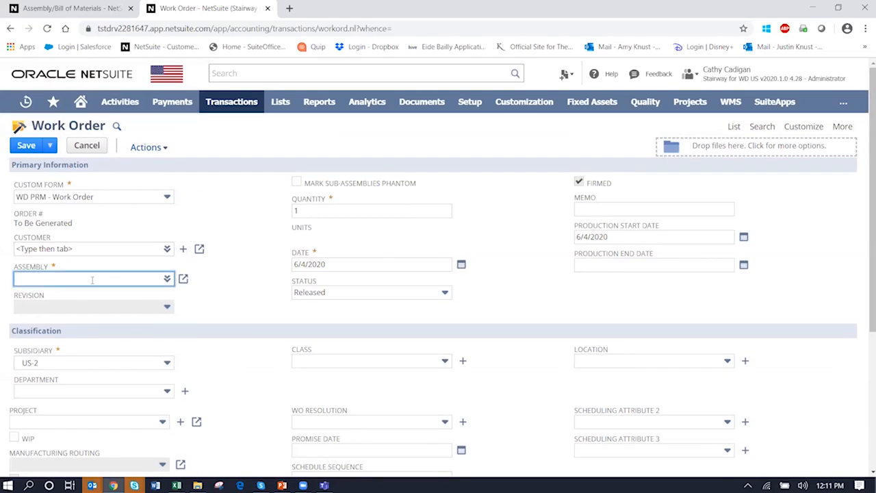
text(saf 100)
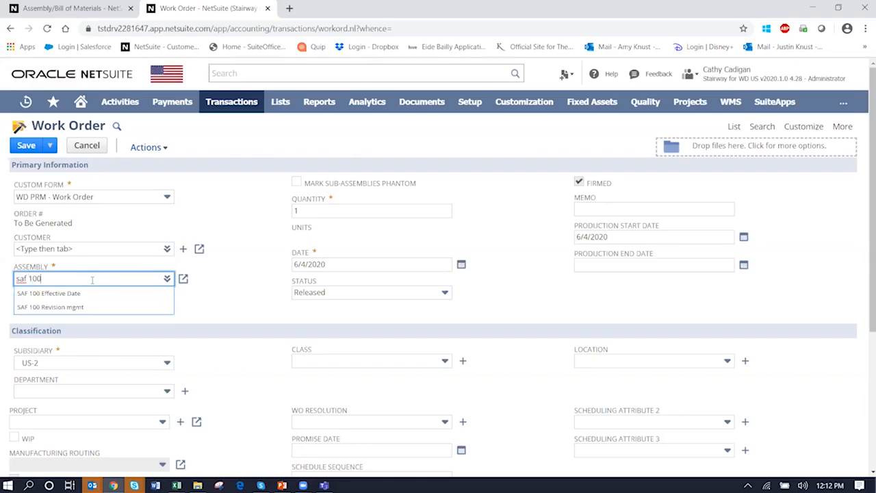
click(94, 293)
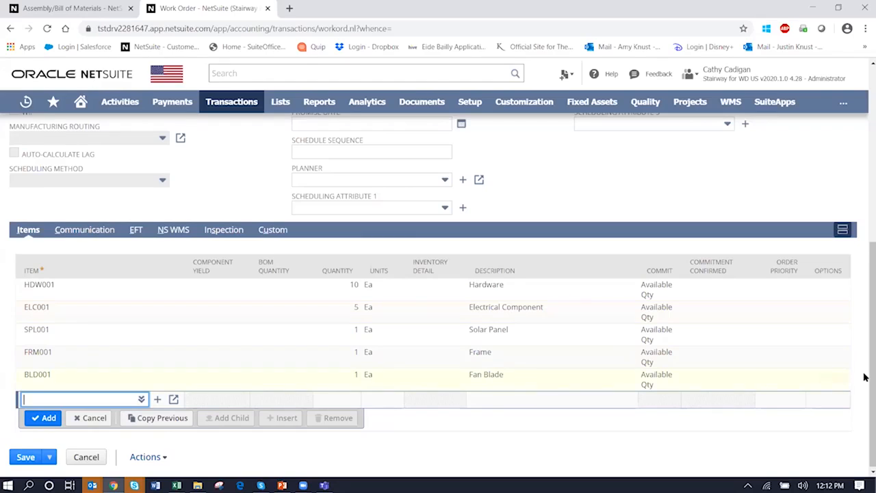
Step: Set the work order's production start date to 7/8/2020 and check its component items
drag(864, 258, 867, 147)
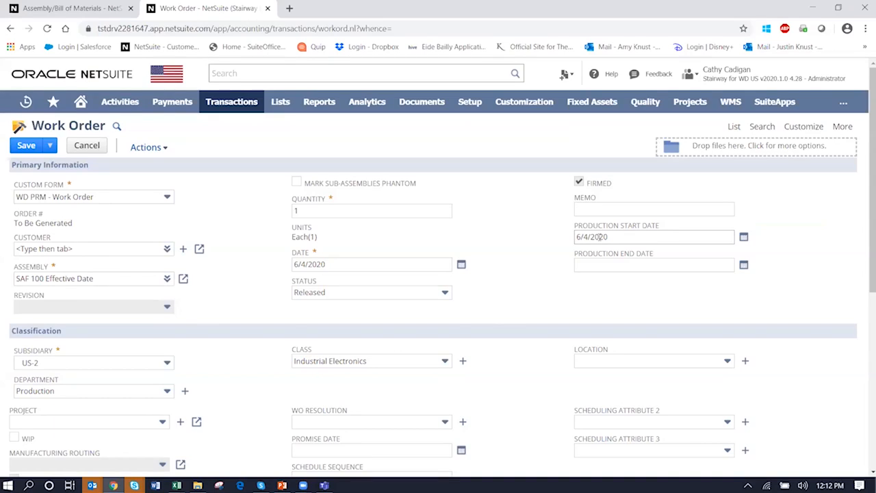
click(744, 238)
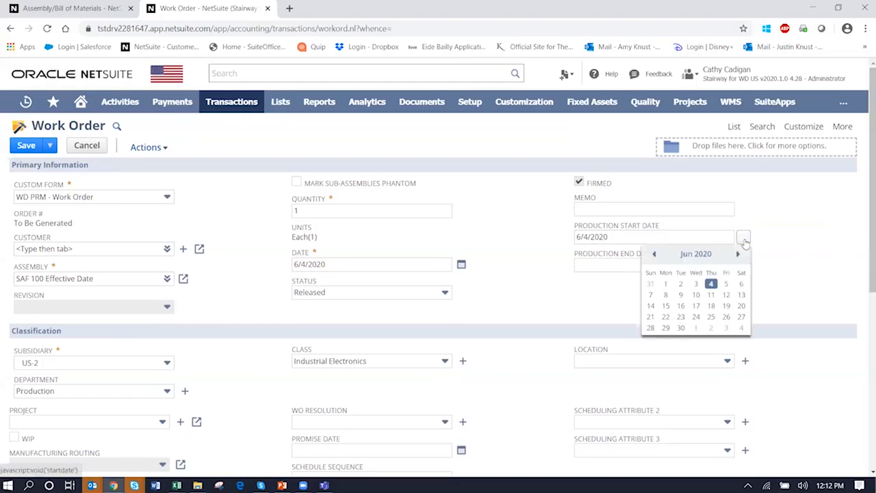
click(738, 254)
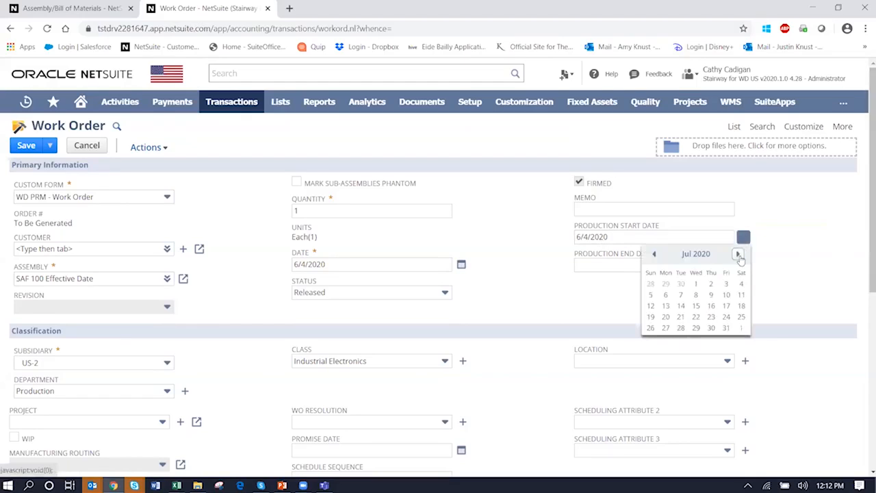
click(695, 295)
scroll(691, 297, down, 5)
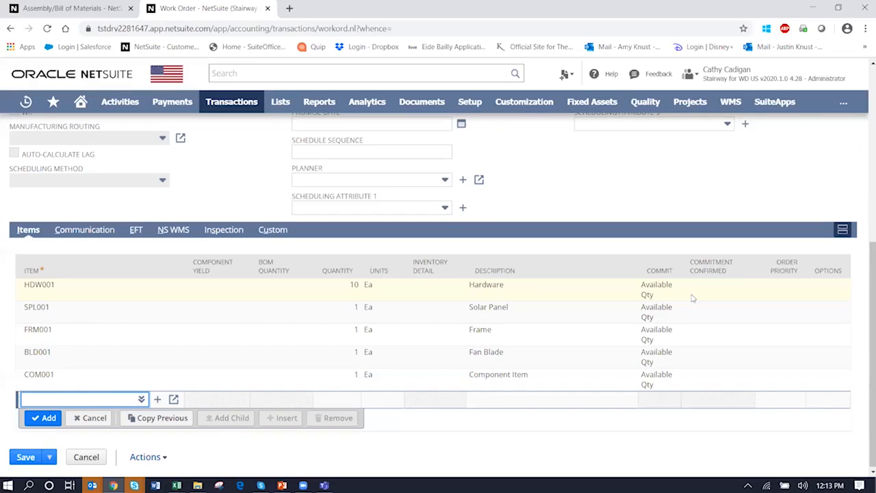
Step: Discard the unsaved work order for a new manufacturing work order and set its subsidiary to US-2
drag(872, 266, 867, 71)
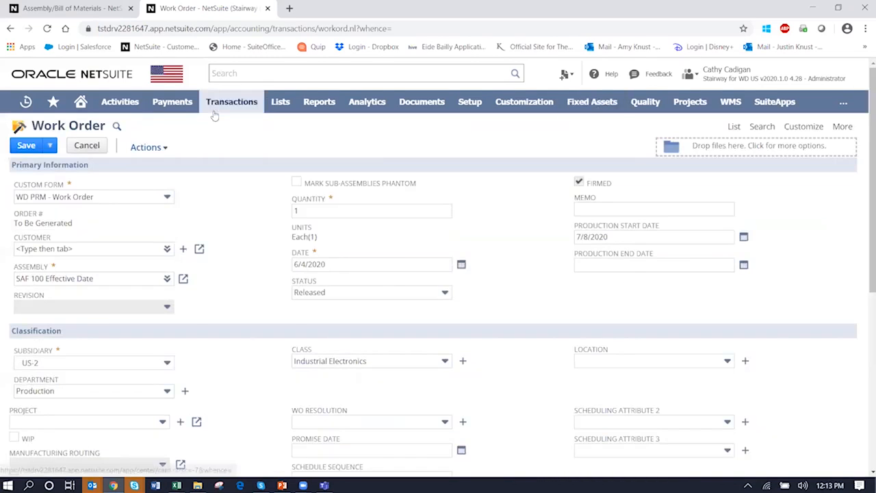
mouse_move(215, 111)
mouse_move(254, 355)
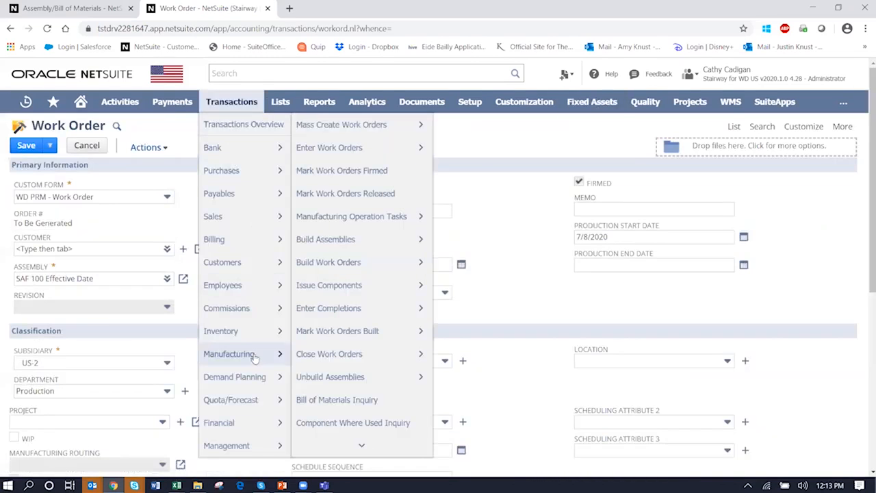
mouse_move(363, 351)
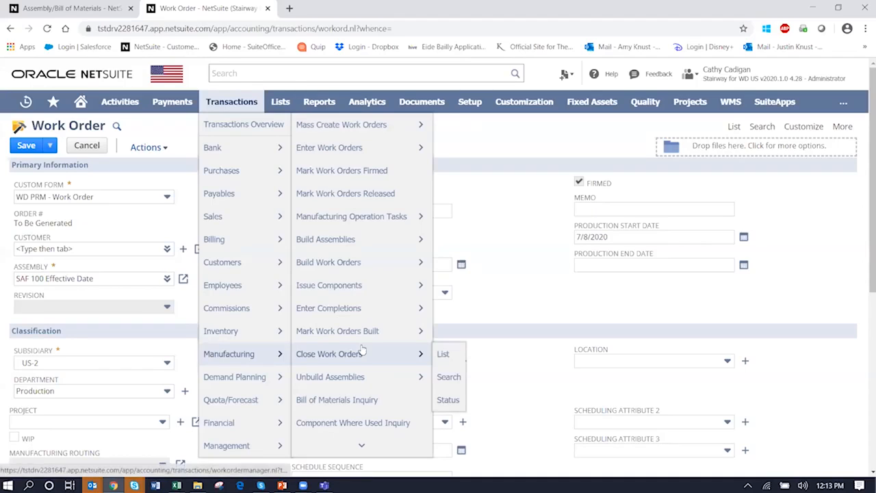
click(349, 149)
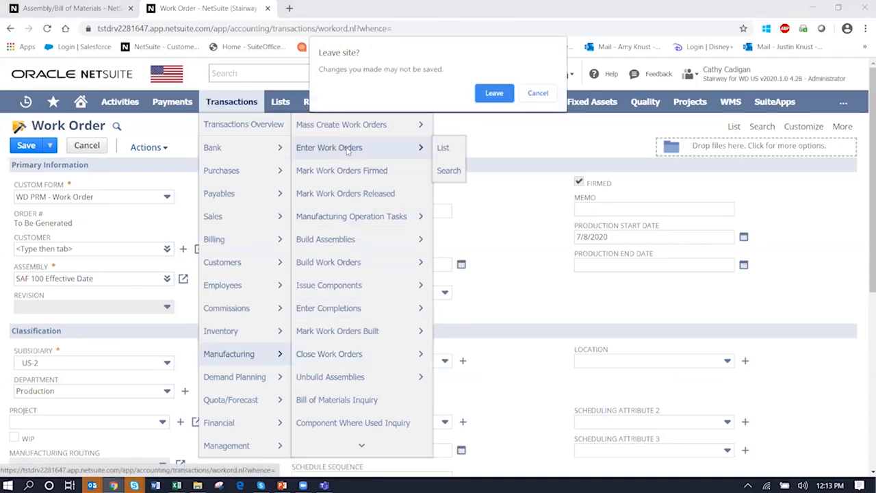
click(511, 94)
mouse_move(505, 100)
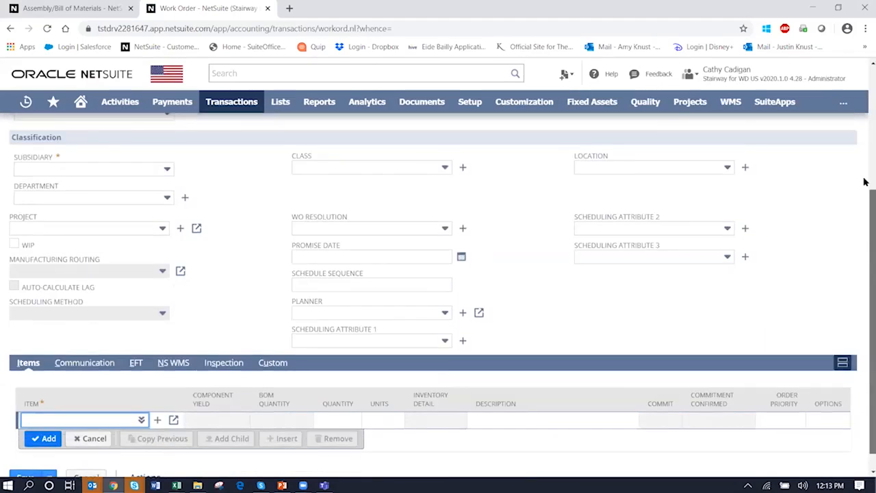
drag(864, 183, 864, 66)
click(46, 367)
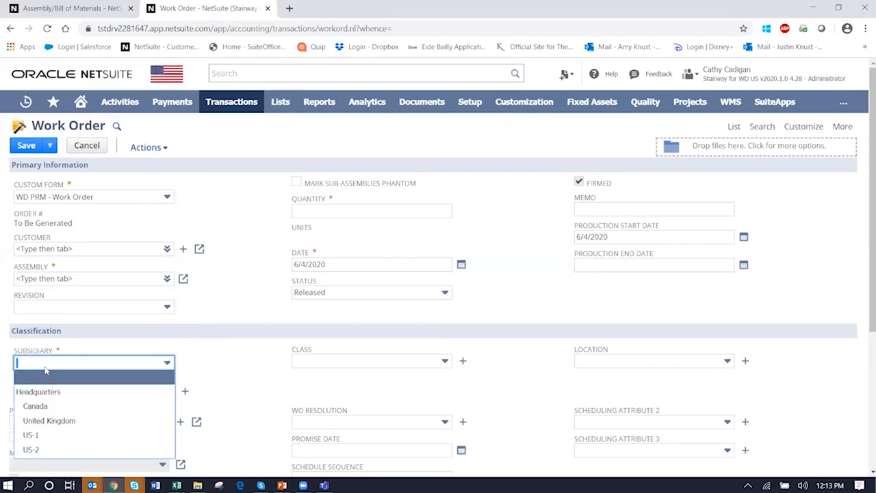
click(41, 449)
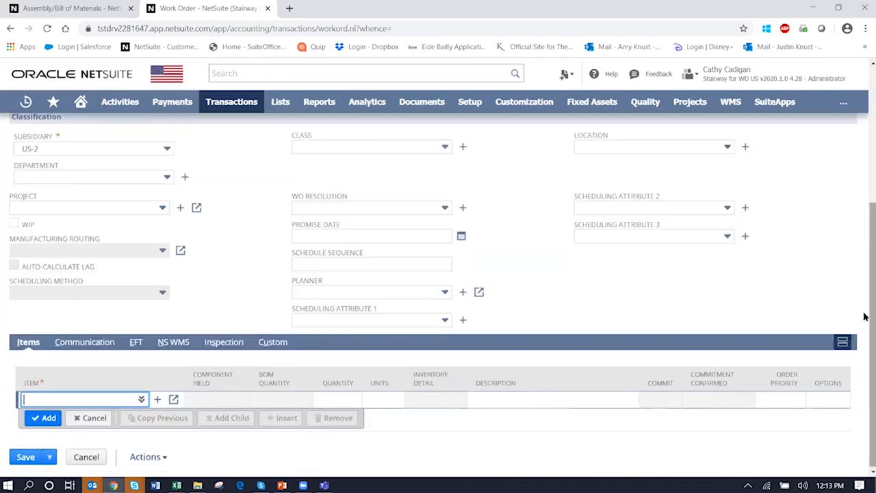
Step: Set the work order's assembly to SAF 100 Revision mgmt and check its component items and available revisions
drag(865, 284, 864, 75)
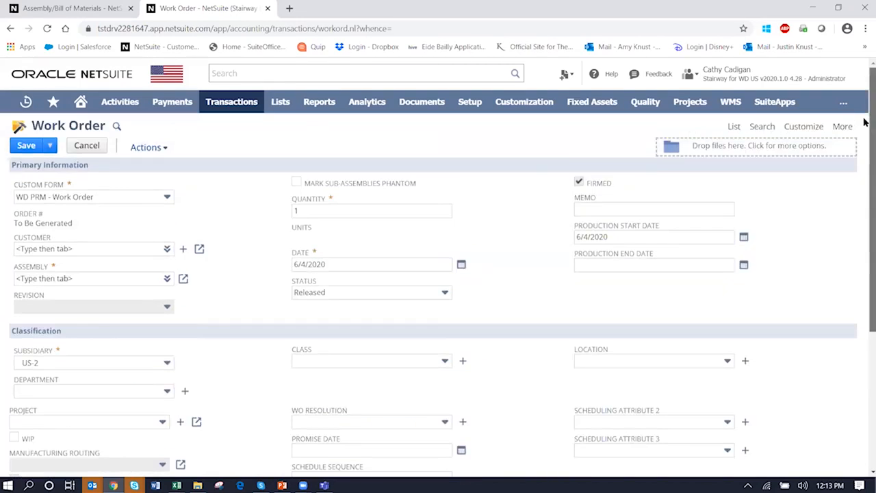
click(80, 278)
text(saf 100)
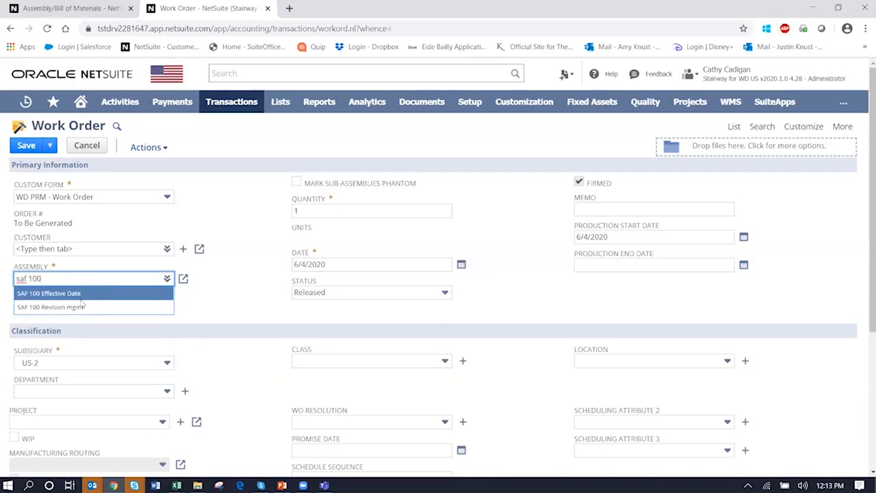
click(80, 306)
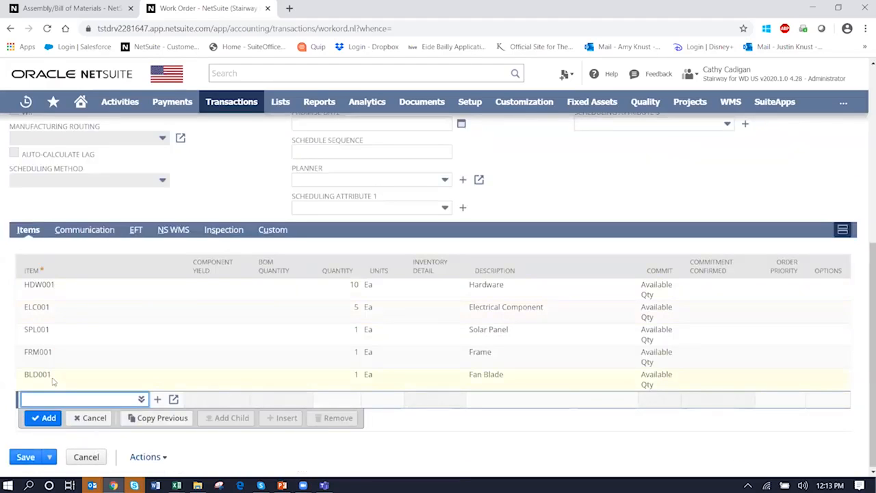
drag(864, 378, 866, 177)
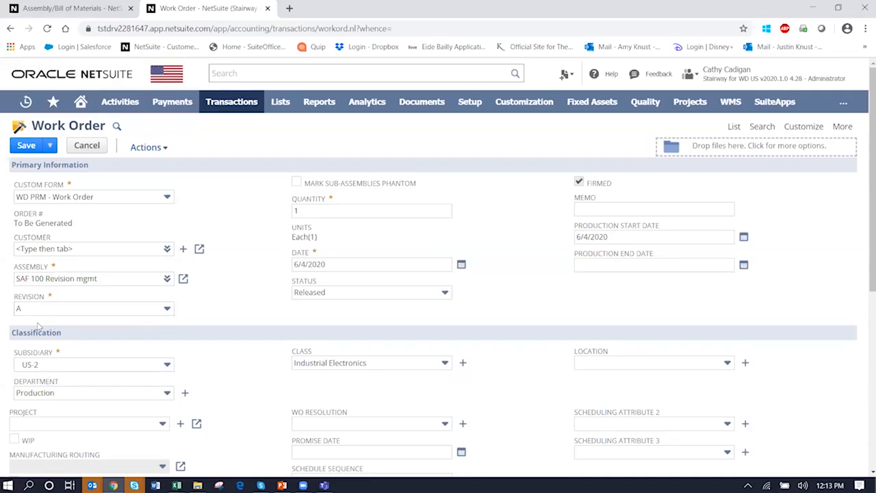
click(167, 310)
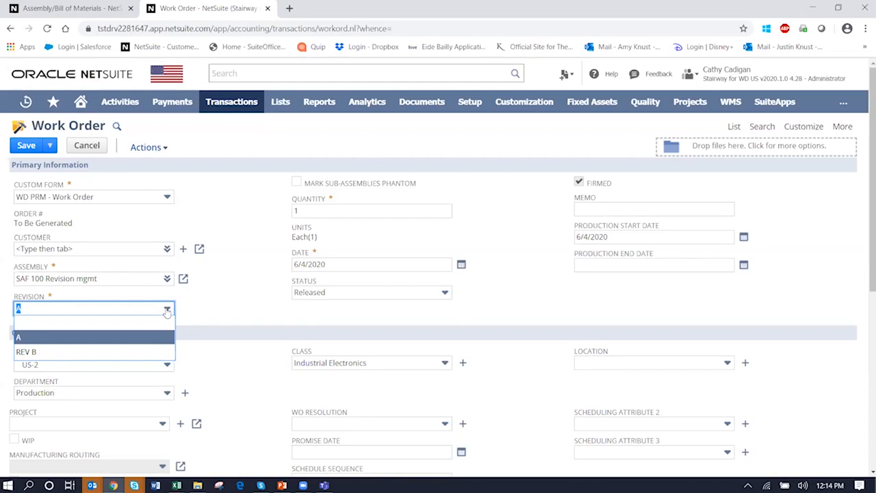
Step: Set the production start date to 7/15/2020 and check the work order's revision and component items
click(743, 237)
click(738, 254)
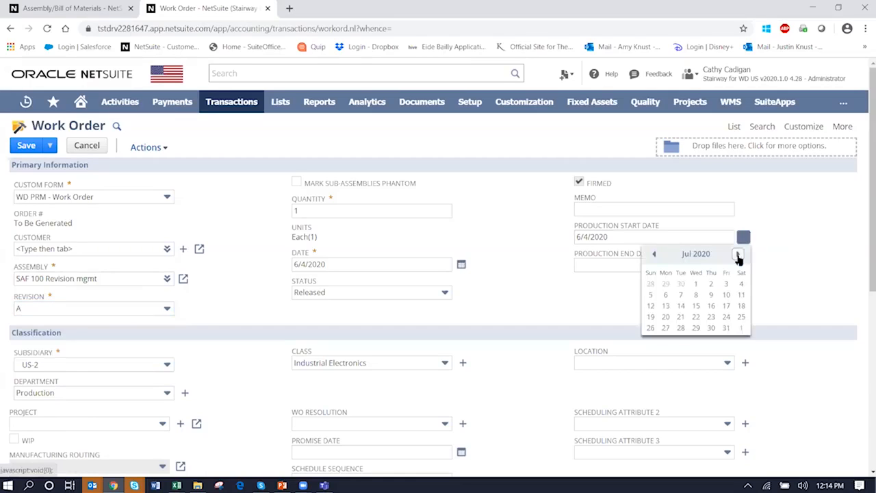
click(702, 309)
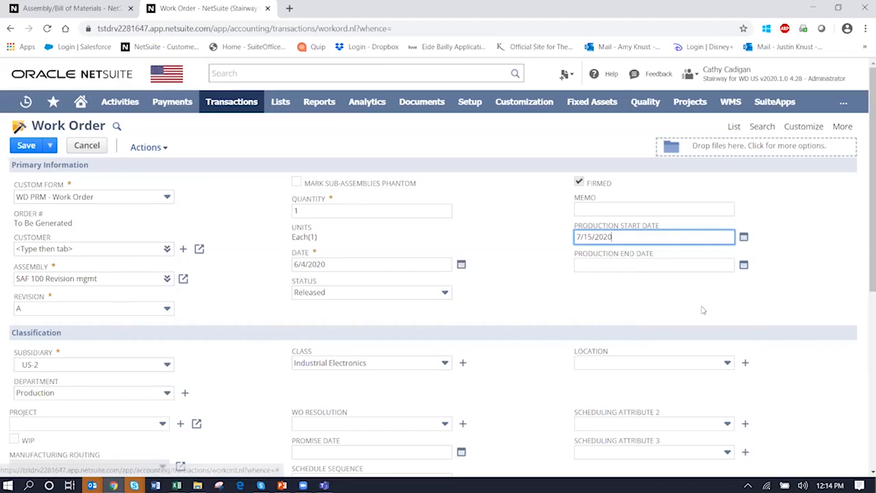
scroll(702, 311, down, 5)
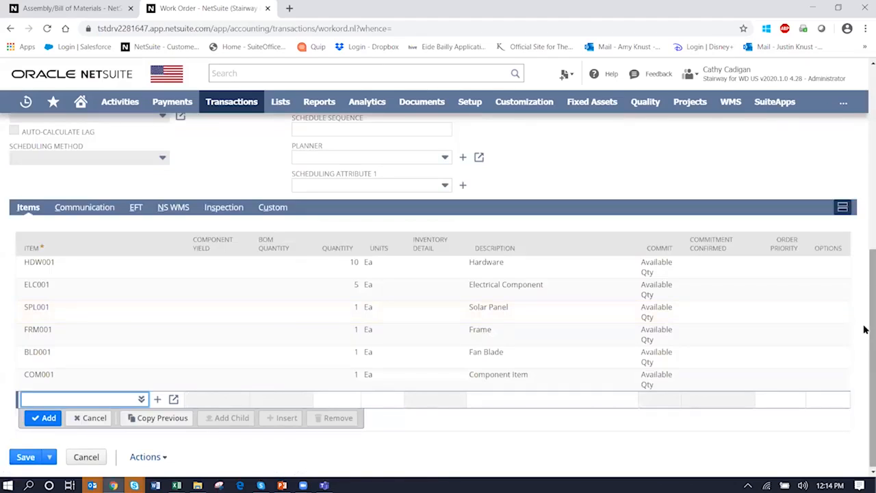
drag(864, 331, 866, 206)
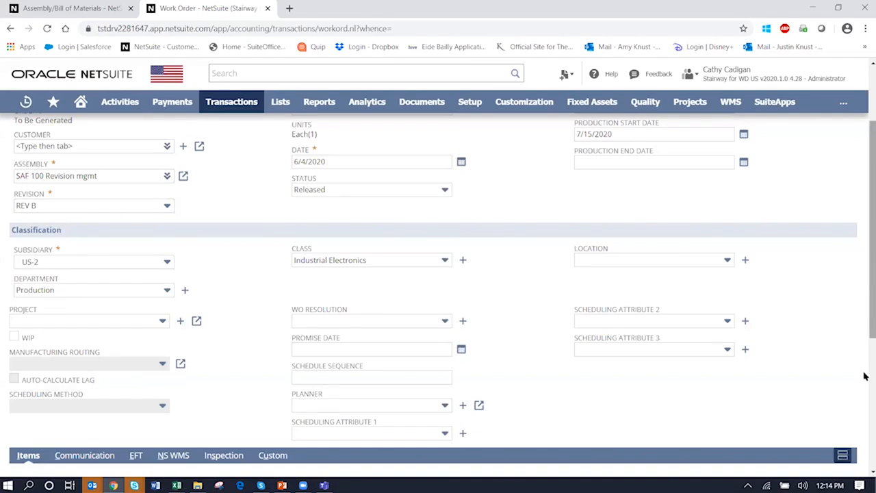
scroll(865, 398, down, 4)
scroll(865, 410, up, 5)
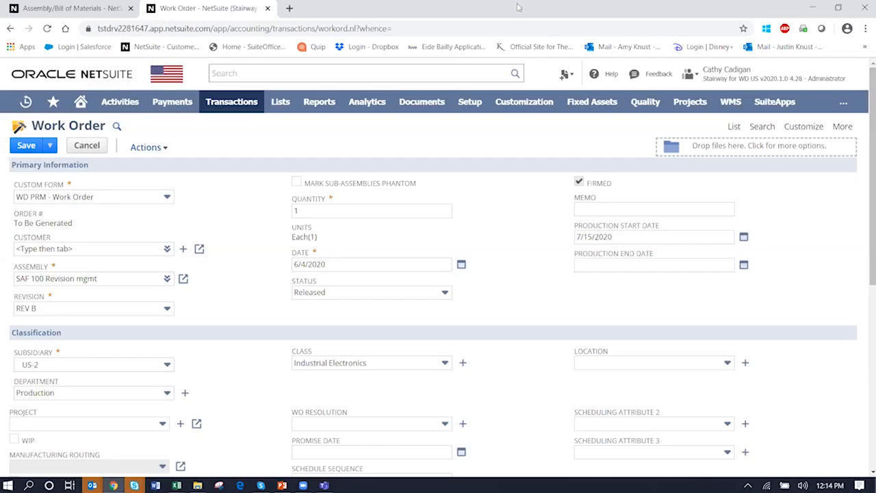
Step: Leave the unsaved work order and switch to the Administrator role of Stairway for Manufacturing US v2020.1.0 4.17
mouse_move(724, 87)
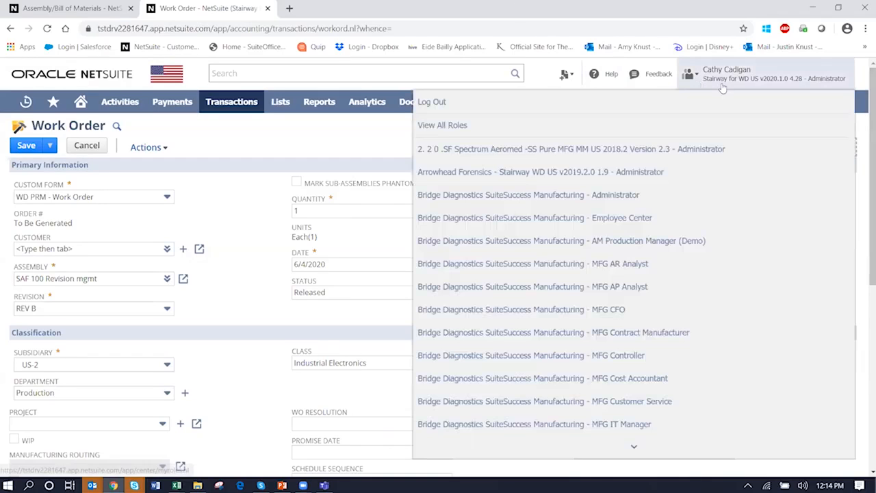
click(455, 129)
click(485, 90)
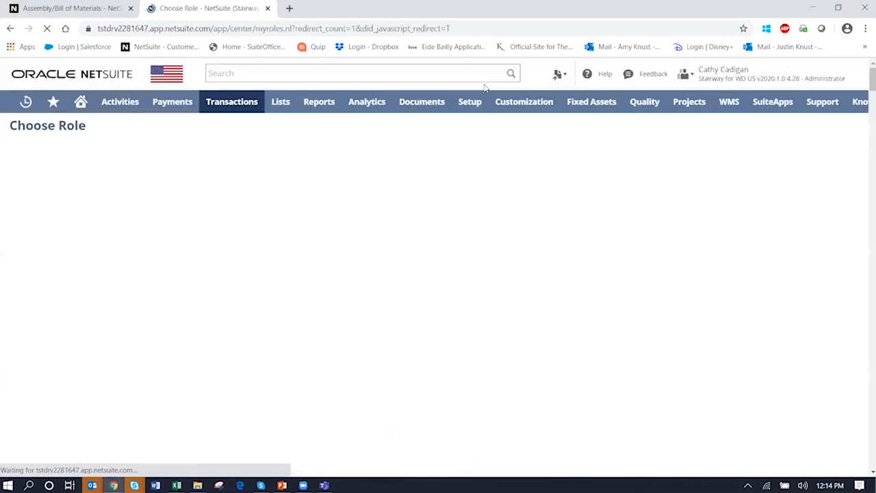
drag(867, 195, 864, 392)
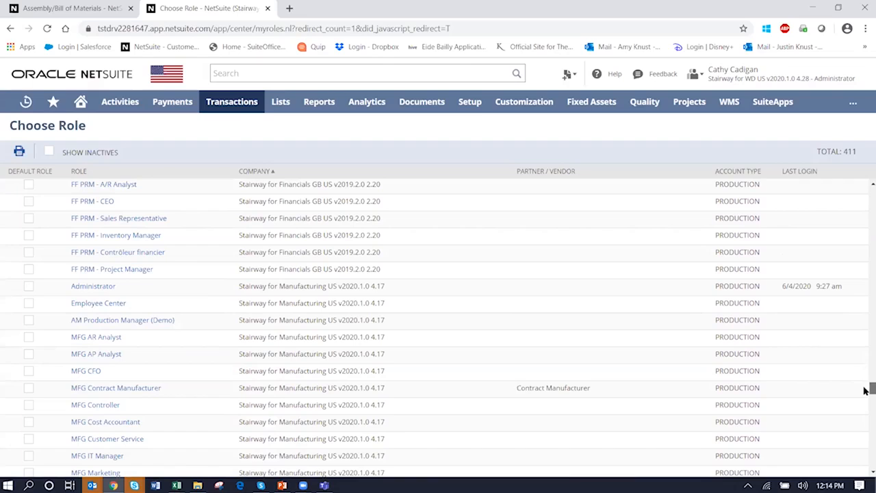
click(92, 292)
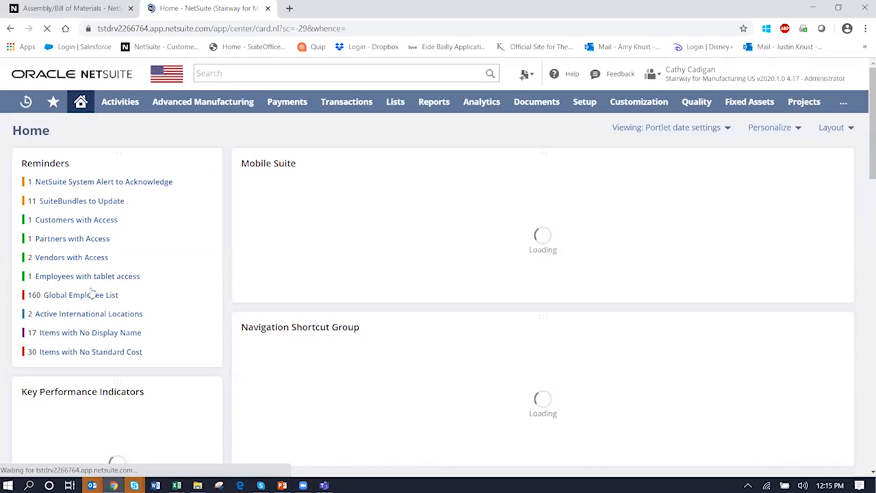
Step: Open the company's Enable Features setup and show its Items & Inventory features
click(240, 74)
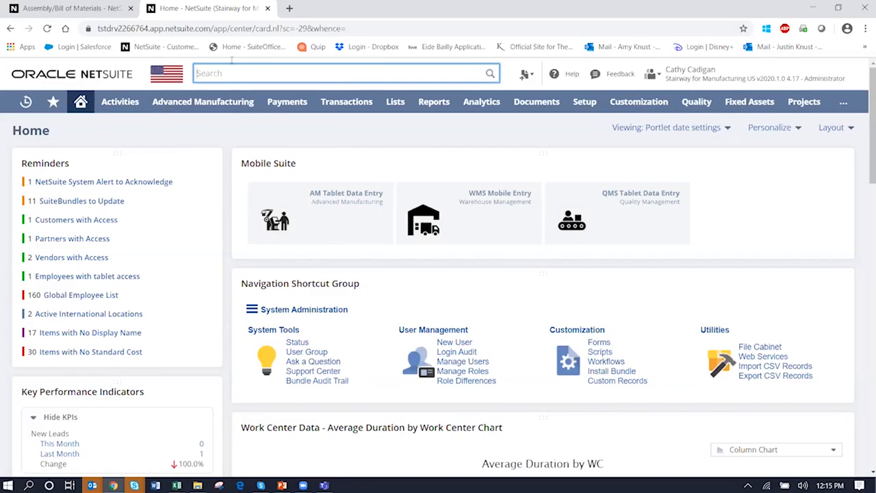
mouse_move(571, 109)
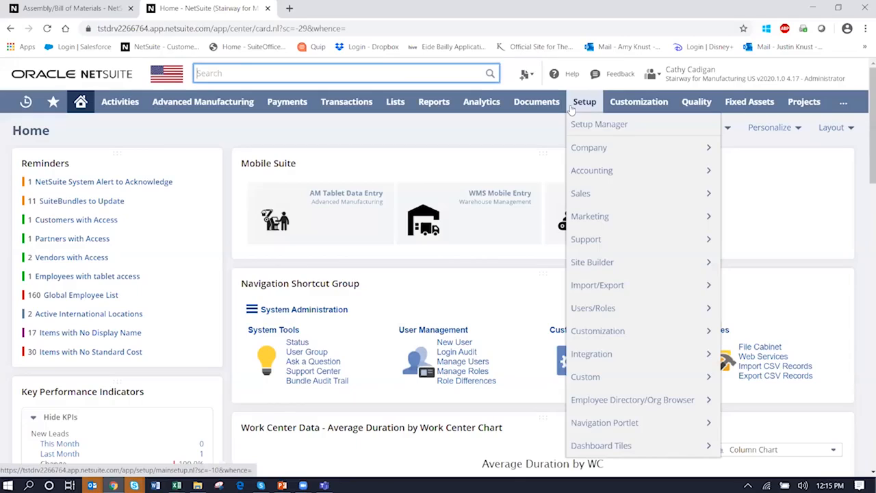
mouse_move(584, 146)
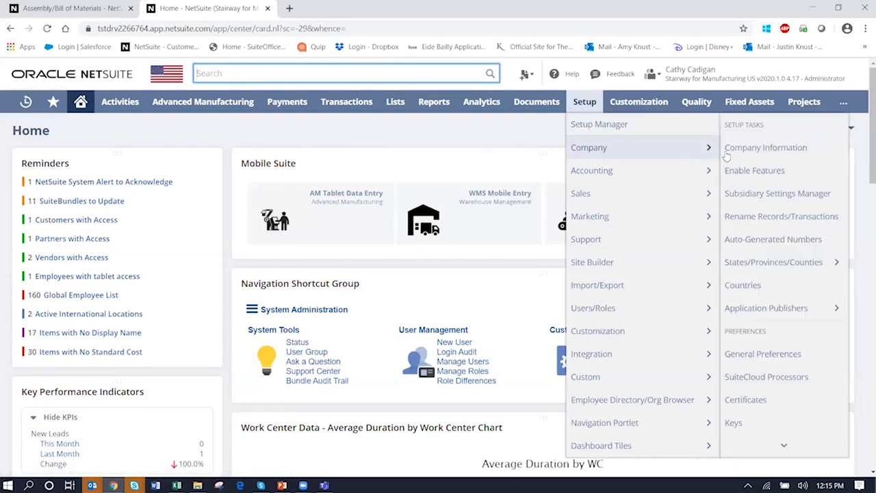
click(741, 173)
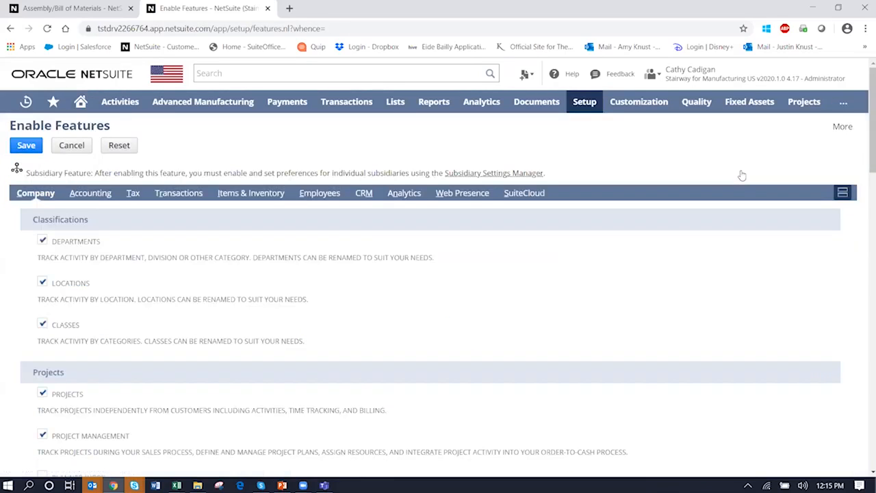
click(250, 194)
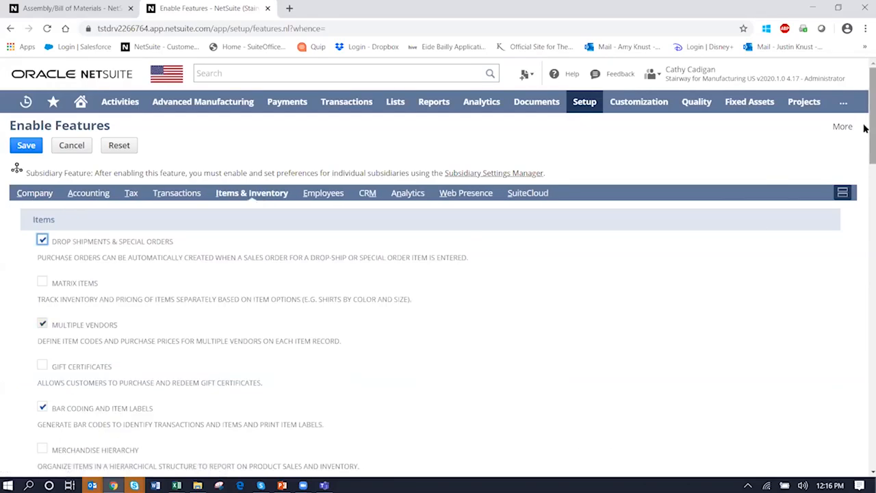
Step: Examine which inventory and manufacturing features are enabled, from Advanced Bill of Materials and Work Orders through Manufacturing Routing and Work Center
scroll(864, 171, down, 1)
scroll(865, 192, down, 3)
scroll(866, 206, down, 2)
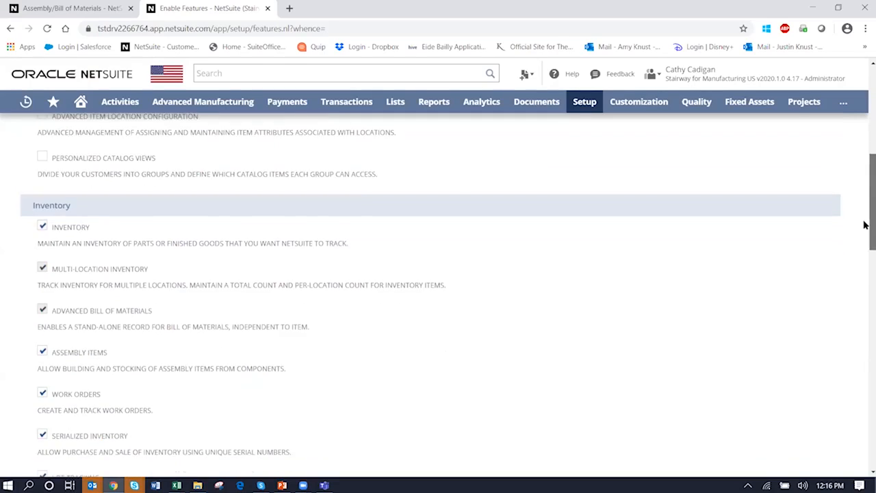
scroll(864, 245, down, 2)
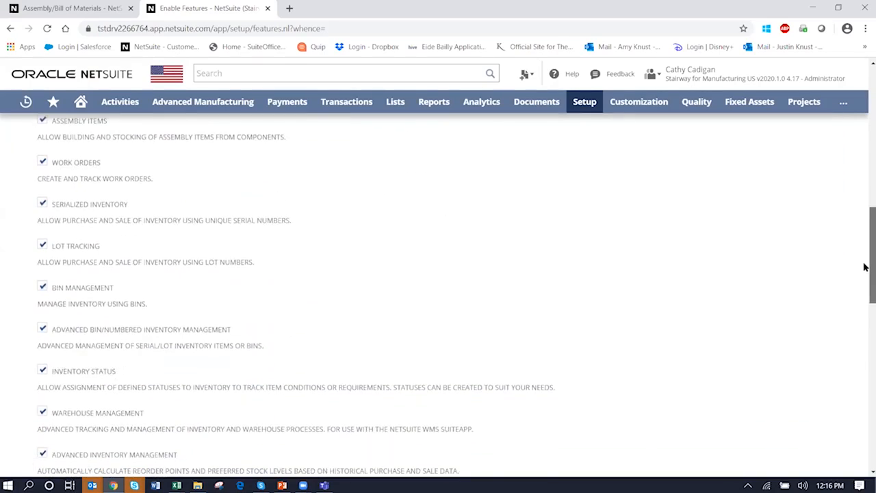
scroll(865, 274, down, 1)
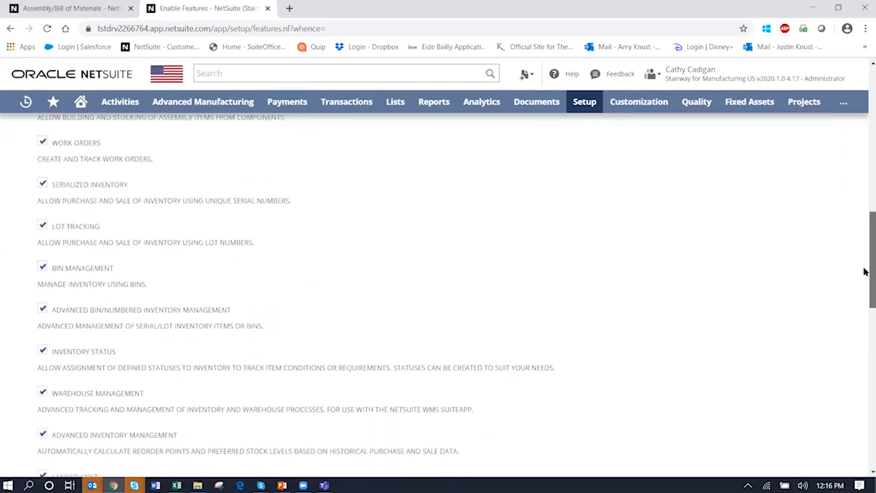
scroll(865, 295, down, 3)
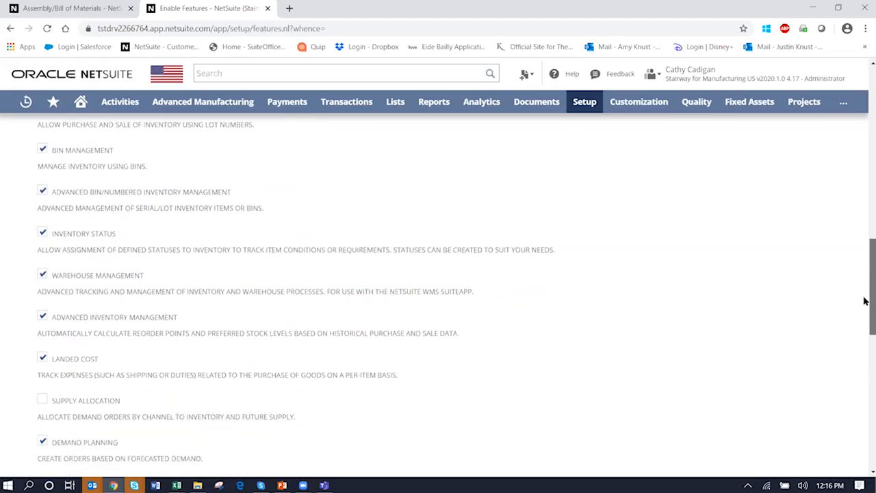
drag(865, 316, 824, 226)
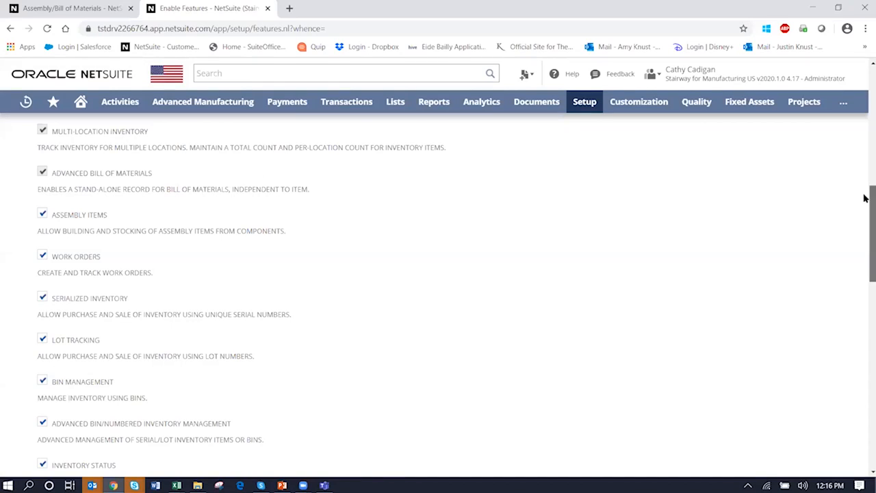
drag(865, 198, 865, 281)
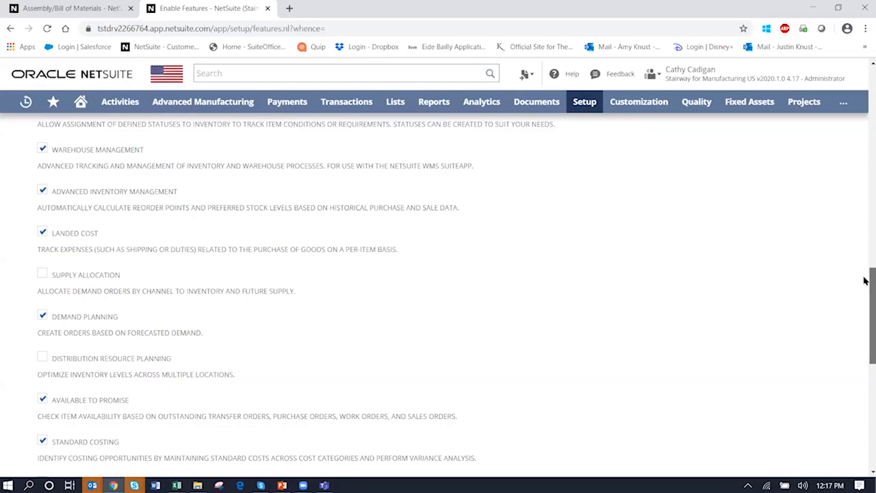
drag(865, 280, 867, 336)
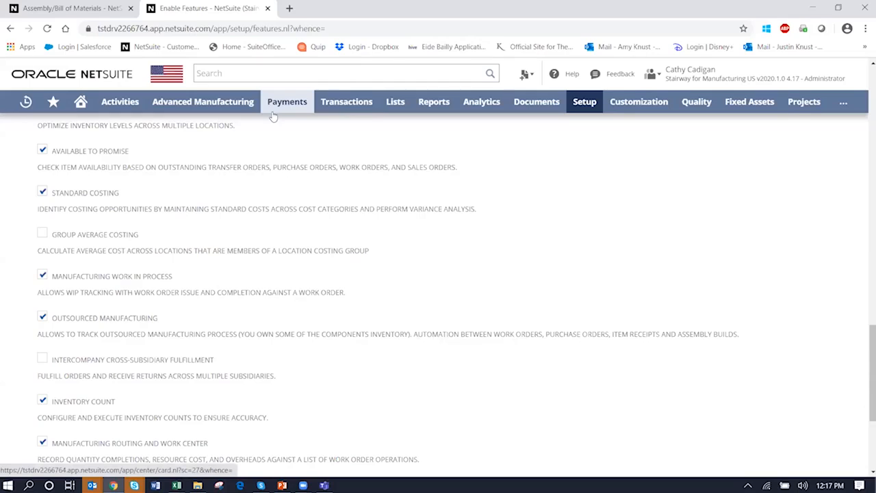
mouse_move(377, 107)
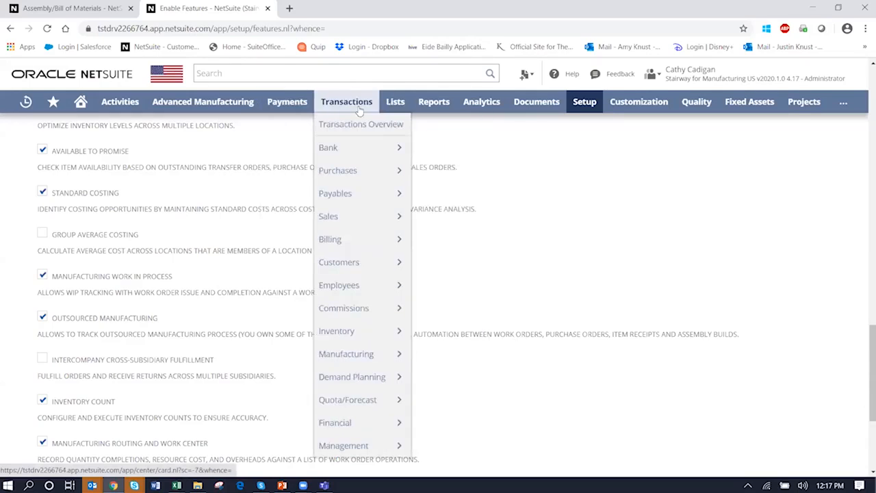
mouse_move(328, 107)
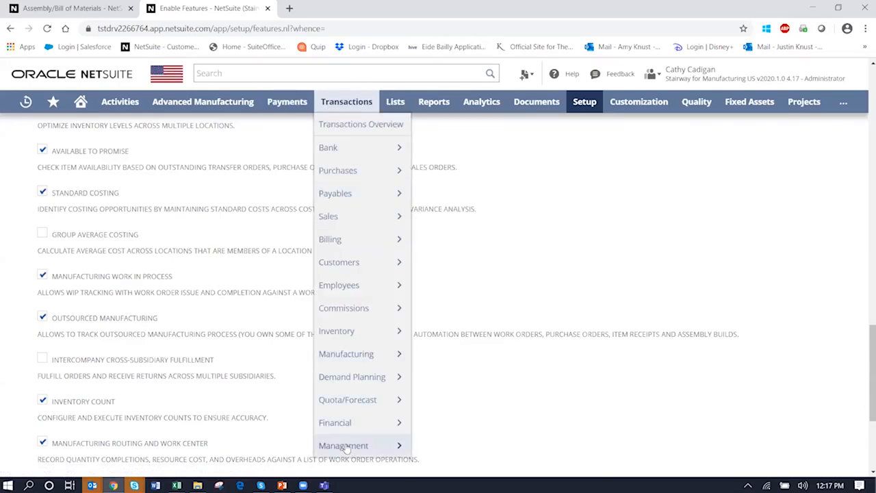
Step: Open the preferences of Supply Chain Management and check which supply chain features are enabled
mouse_move(342, 446)
click(466, 464)
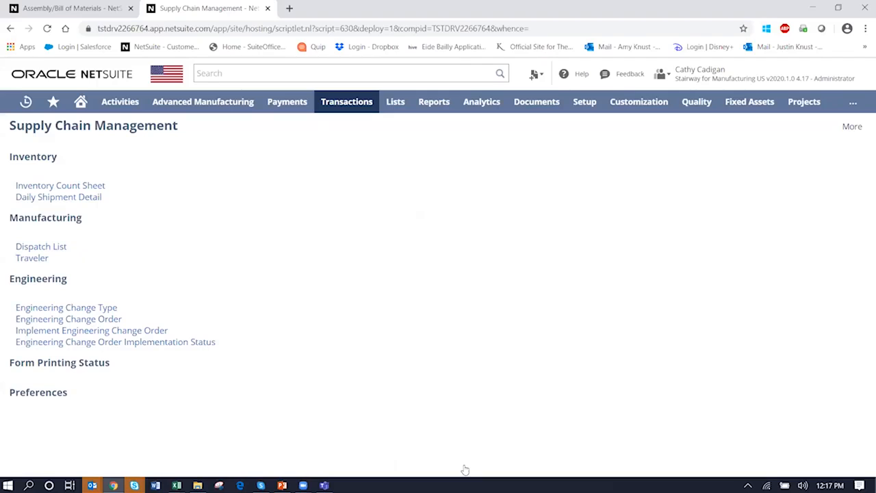
click(40, 393)
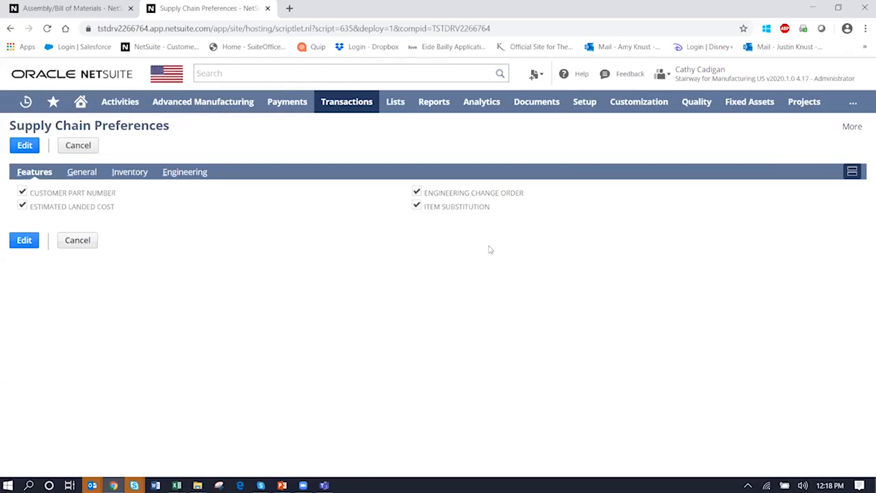
Step: Search globally for "saf 200" and open the SAF200 Solar Attic Fan (SC) assembly record
click(312, 75)
text(saf)
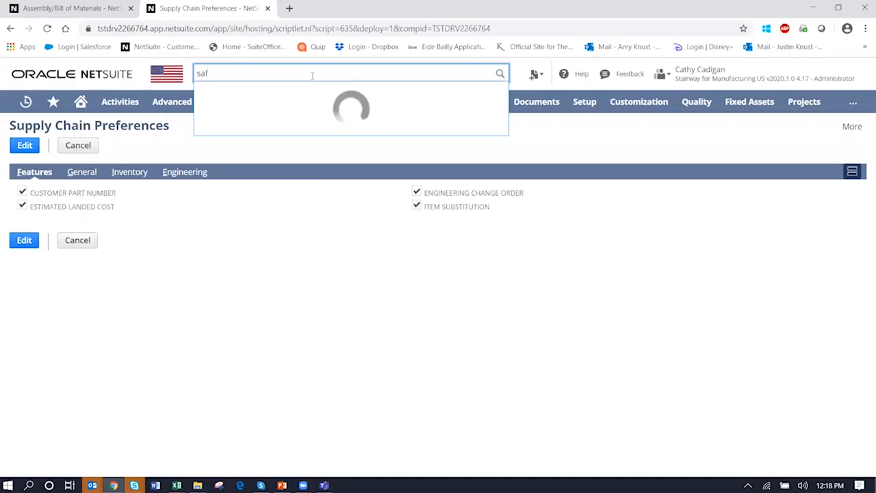
text( 200)
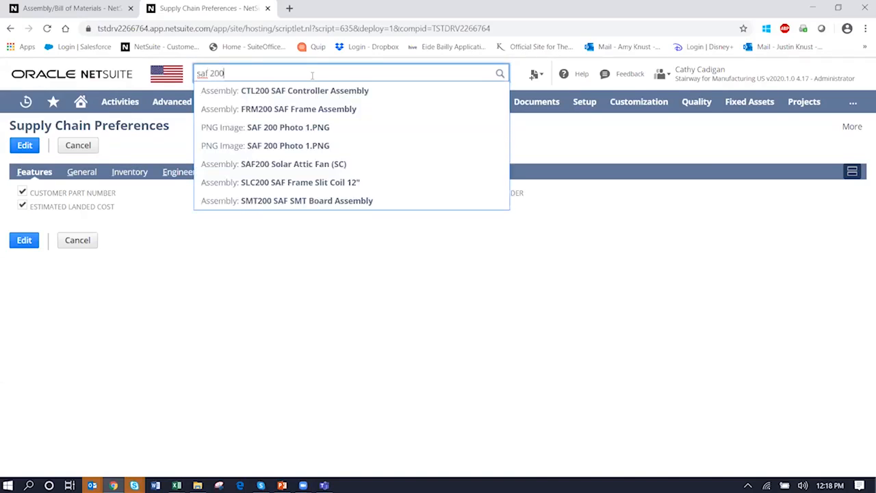
click(310, 110)
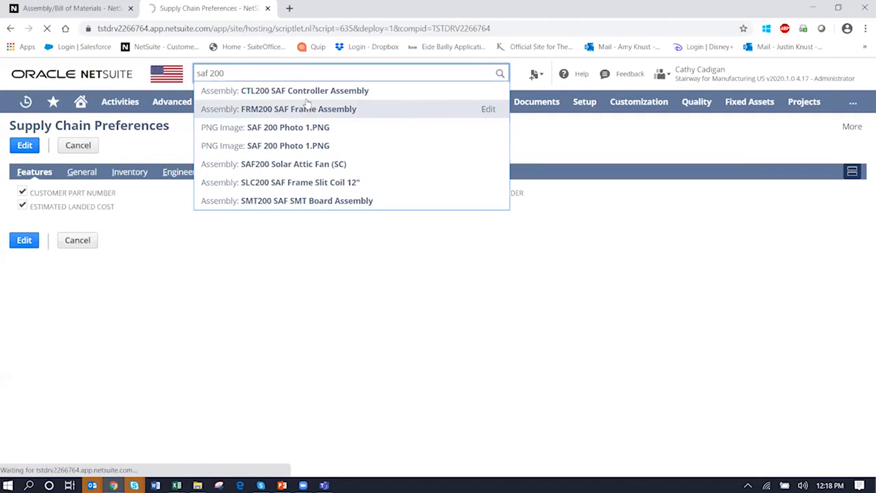
click(306, 170)
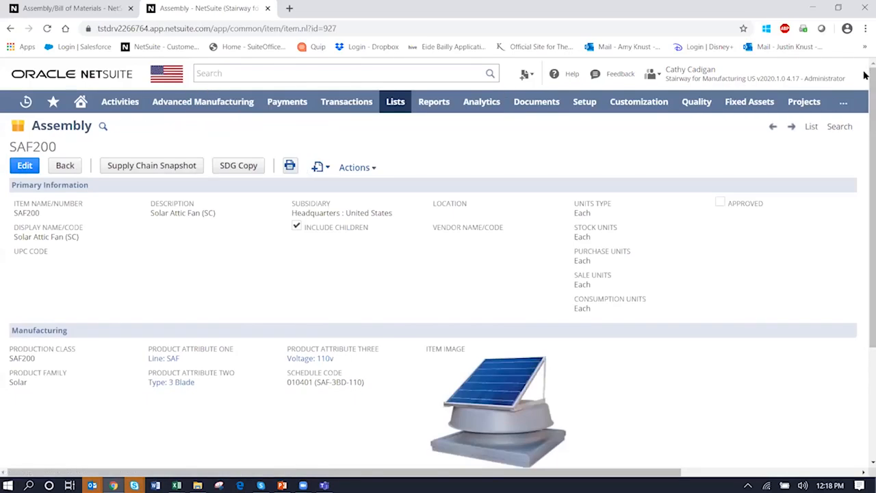
Step: Open the SAF200 Alternate BOM from the assembly's bills of materials for editing
scroll(865, 143, down, 1)
scroll(864, 143, down, 2)
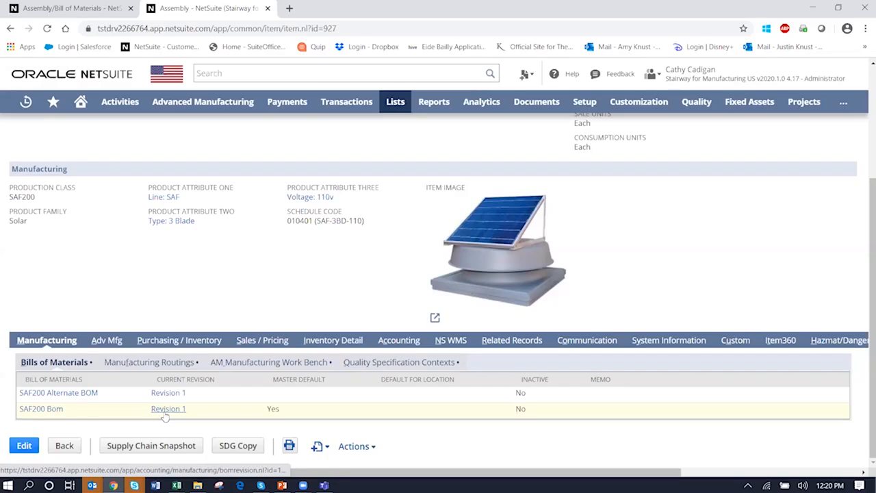
click(71, 394)
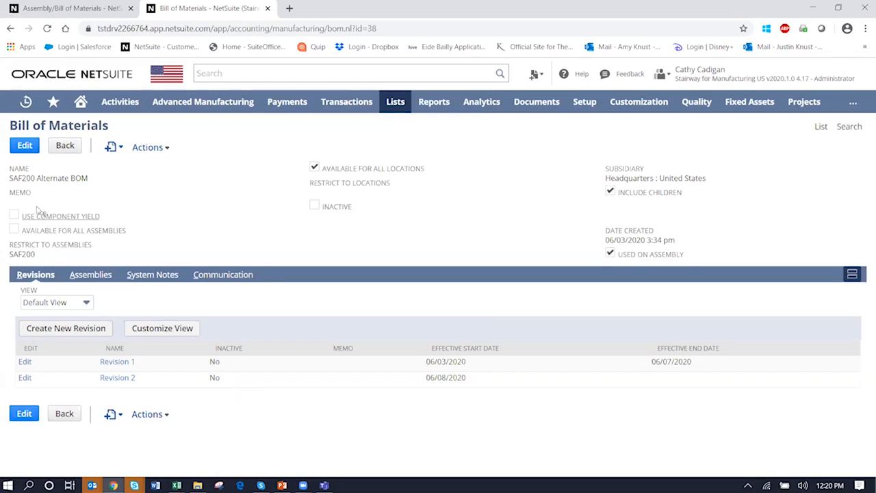
click(24, 146)
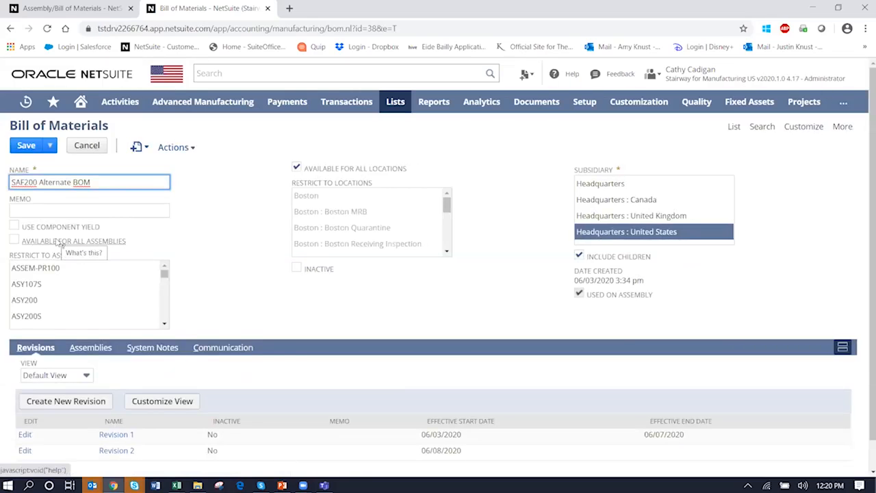
Step: Try adding SAF100 to the assemblies this bill of materials is restricted to, and deselect it again
drag(164, 274, 163, 309)
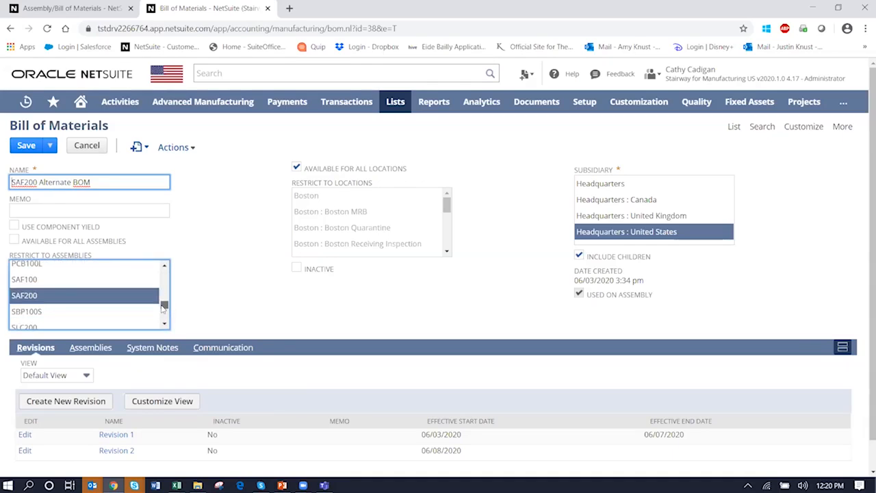
ctrl+click(39, 282)
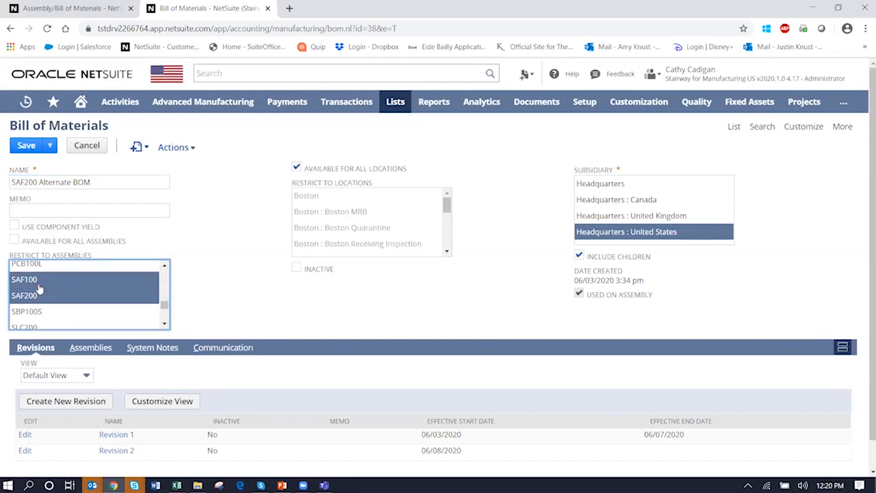
ctrl+click(38, 286)
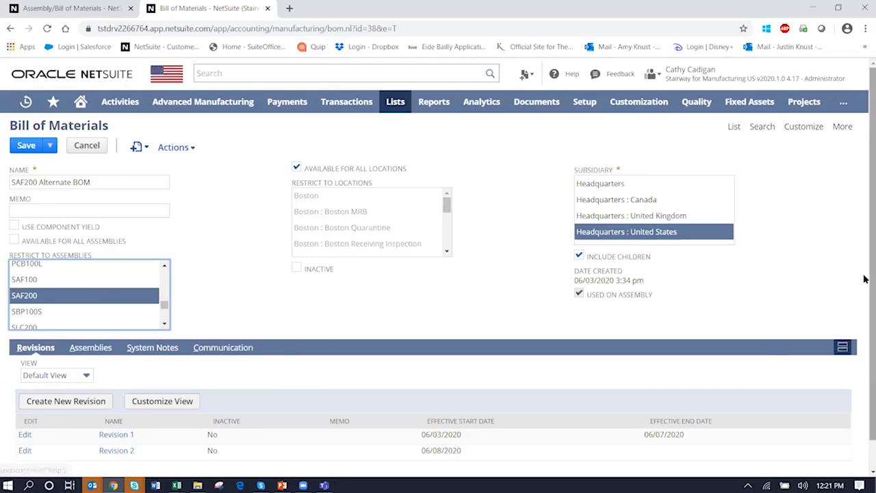
Step: Open Revision 1 and Revision 2 of the SAF200 Alternate BOM in separate browser tabs
scroll(827, 358, down, 2)
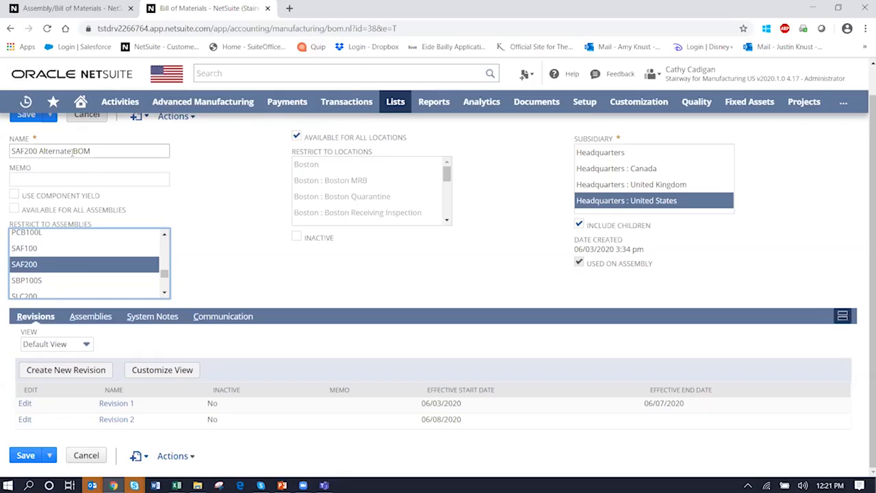
right_click(124, 407)
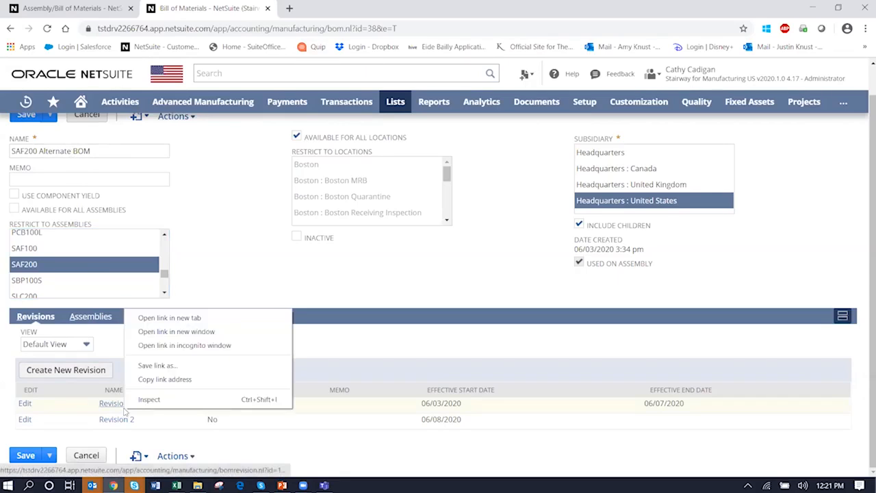
click(176, 320)
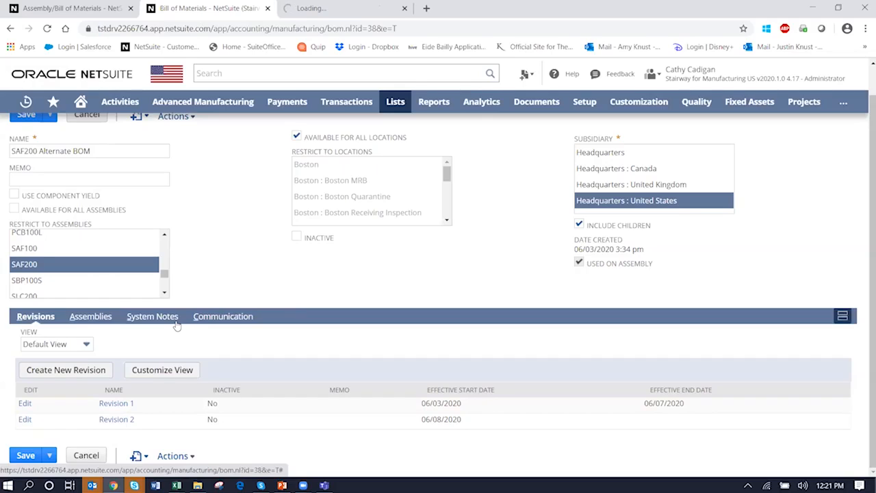
right_click(122, 420)
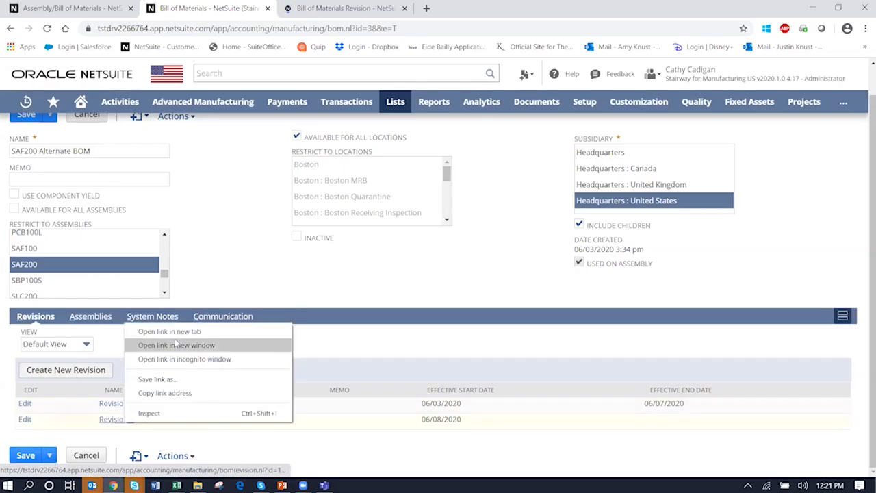
click(175, 332)
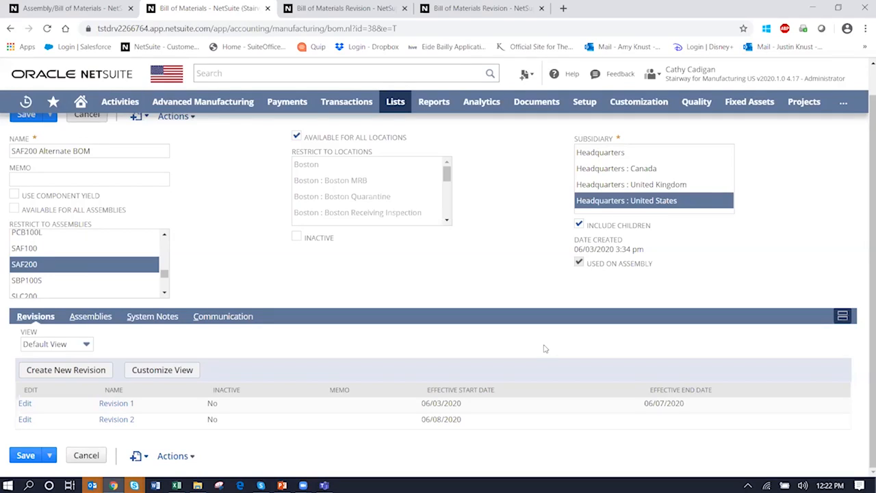
Step: Check the BOM's assigned assemblies and the components of Revision 1, and close the two revision tabs
click(98, 324)
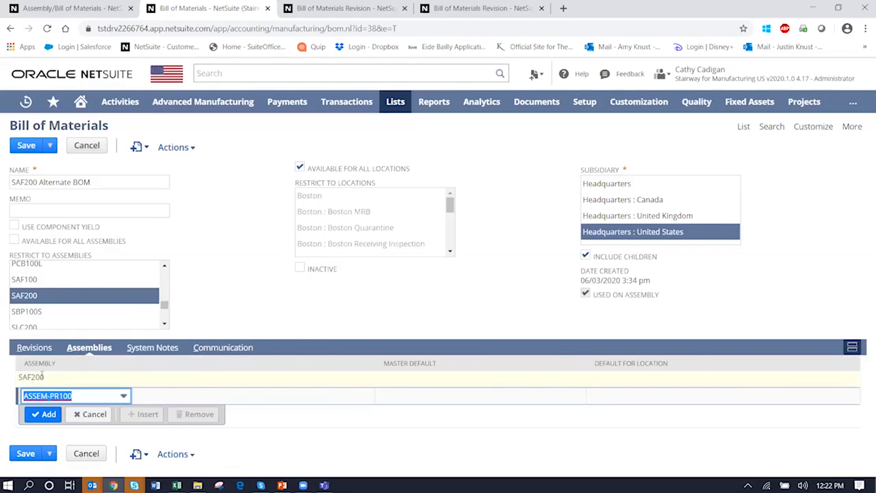
click(82, 415)
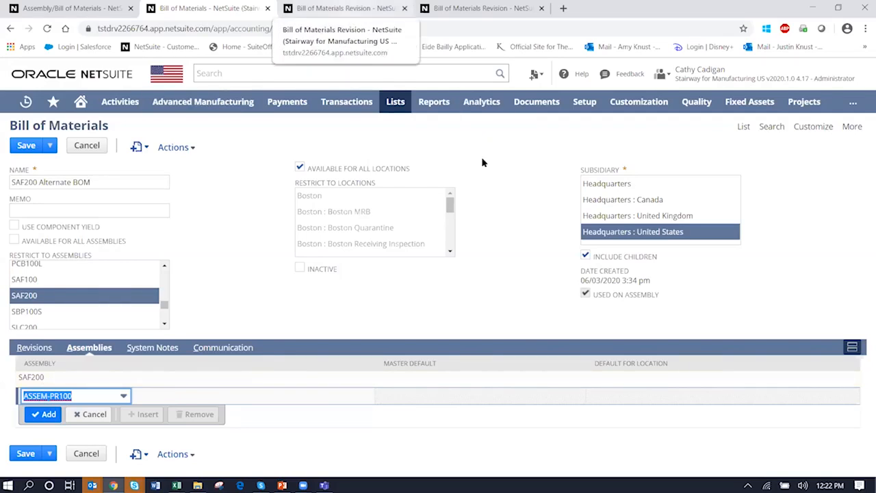
click(345, 8)
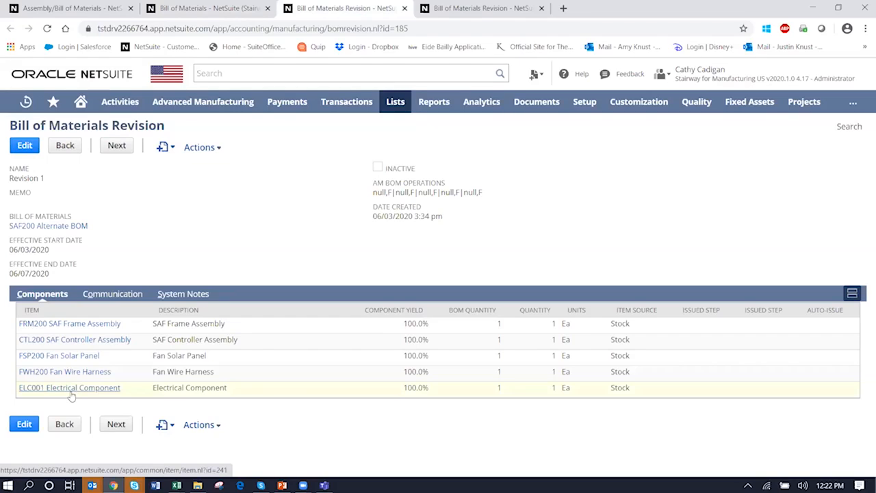
mouse_move(73, 396)
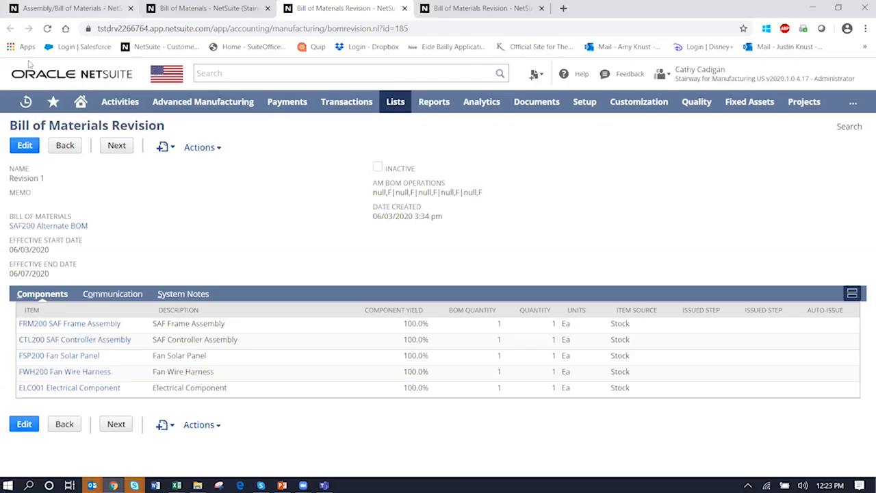
key(ctrl+w)
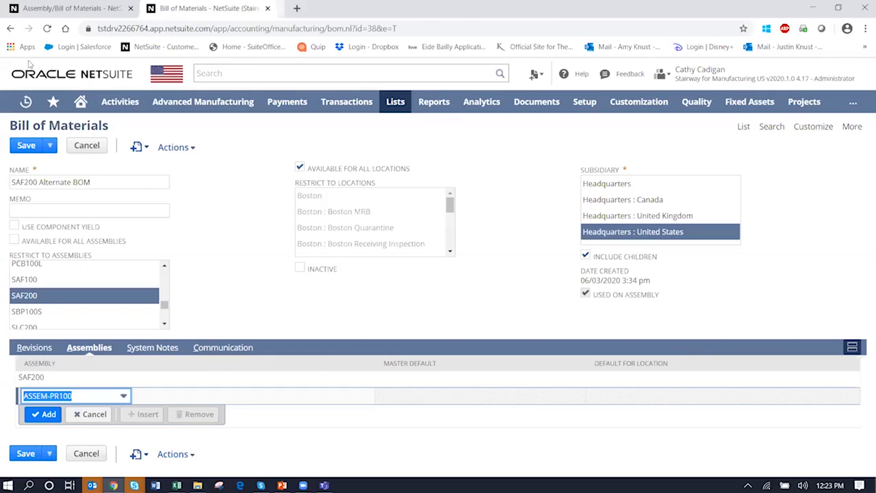
Step: Make a copy of the SAF200 Alternate BOM as a new bill of materials
mouse_move(185, 143)
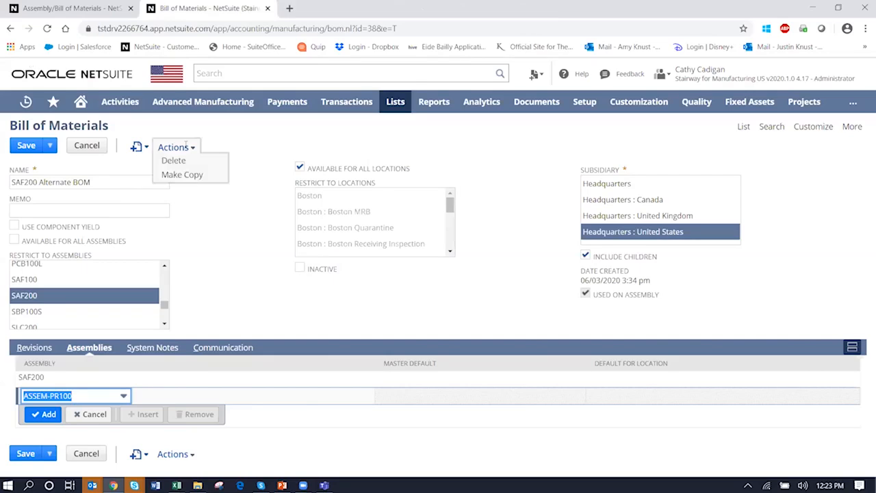
click(188, 179)
click(494, 94)
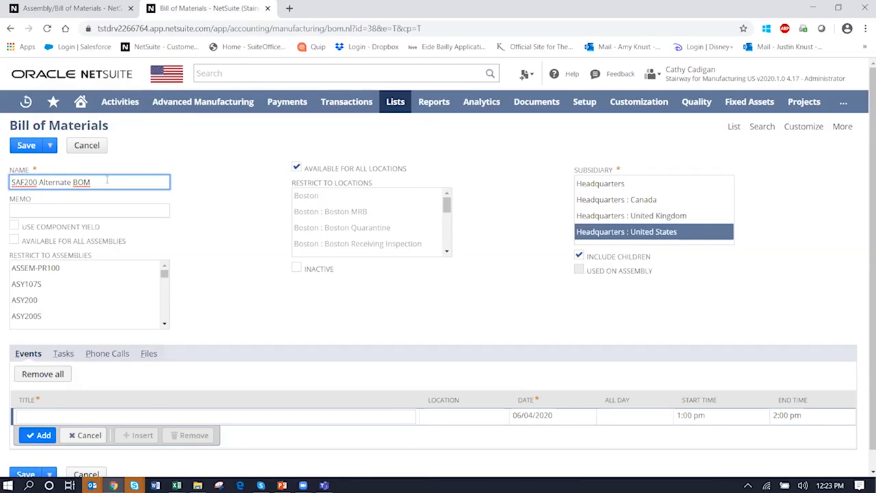
Step: Name the copied bill of materials SAF200 Smith Supplies, check its assembly restriction, and save it
drag(91, 183, 42, 182)
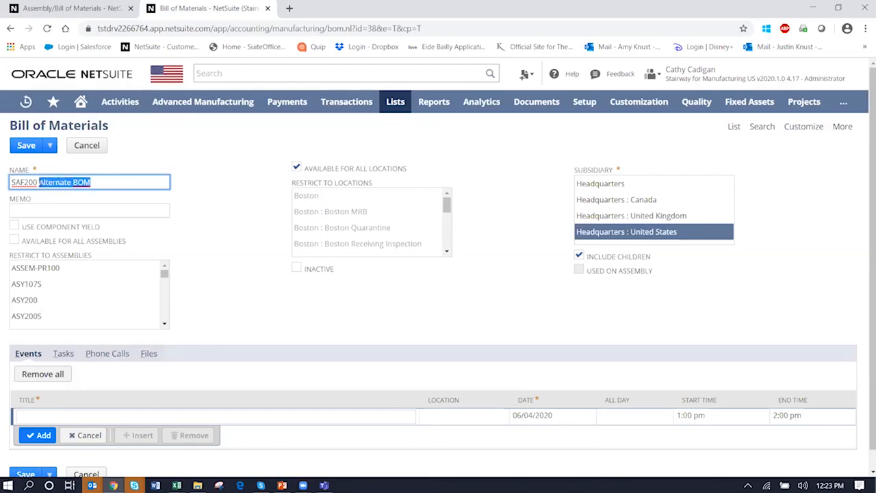
text(Sm)
key(BackSpace)
key(BackSpace)
text(Smith Su)
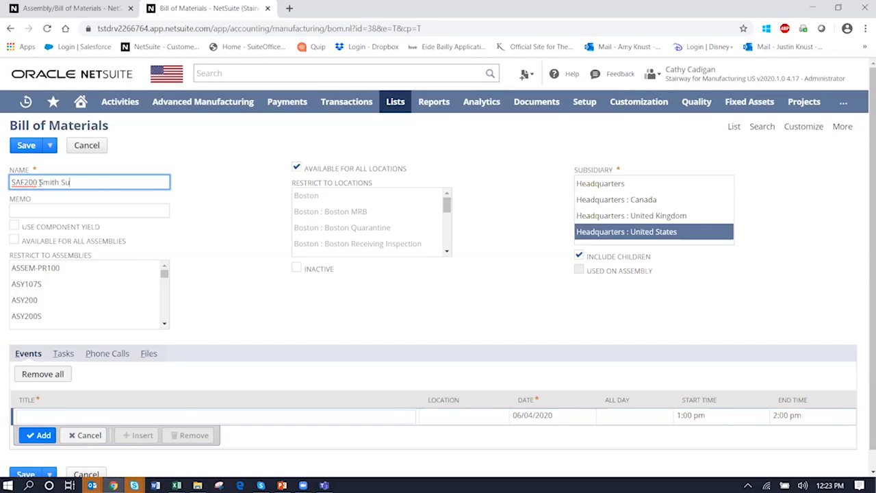
text(pplies)
key(Tab)
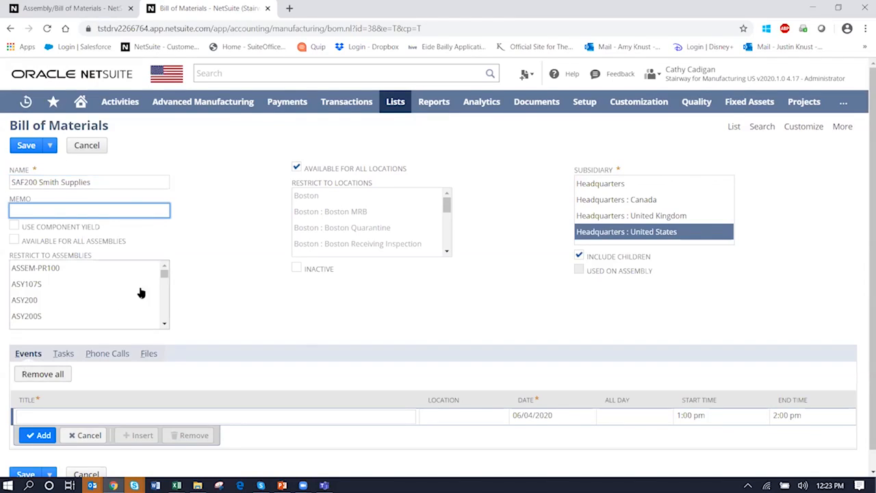
drag(165, 278, 157, 308)
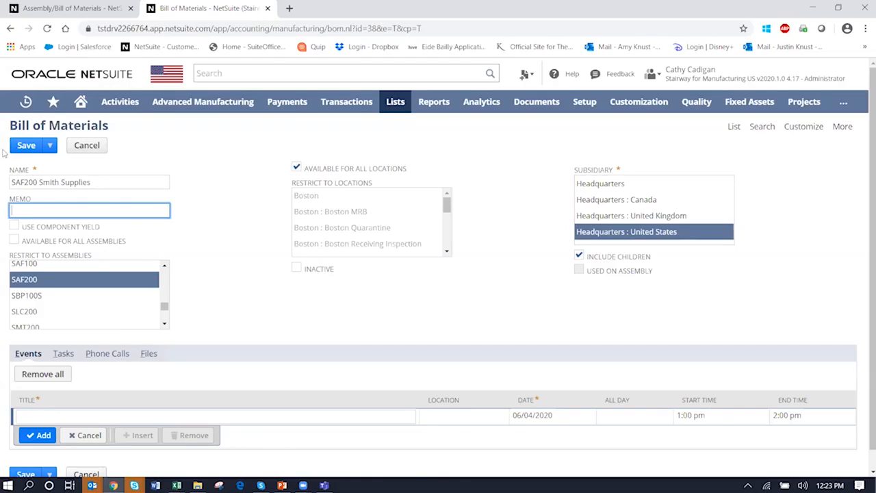
click(26, 146)
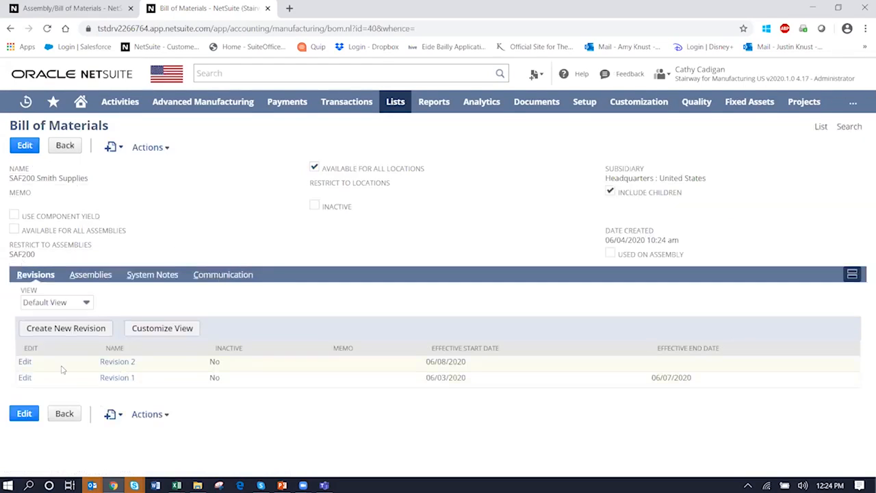
Step: Delete Revision 2 from the SAF200 Smith Supplies bill of materials
click(25, 361)
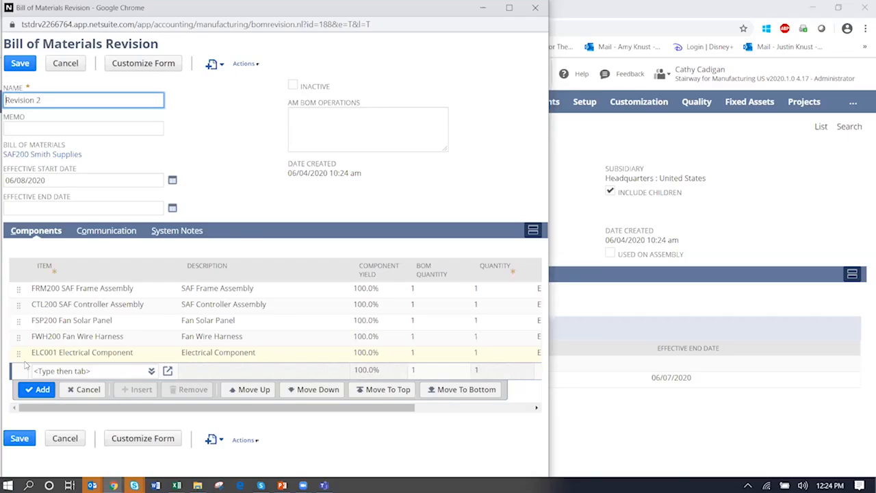
mouse_move(252, 63)
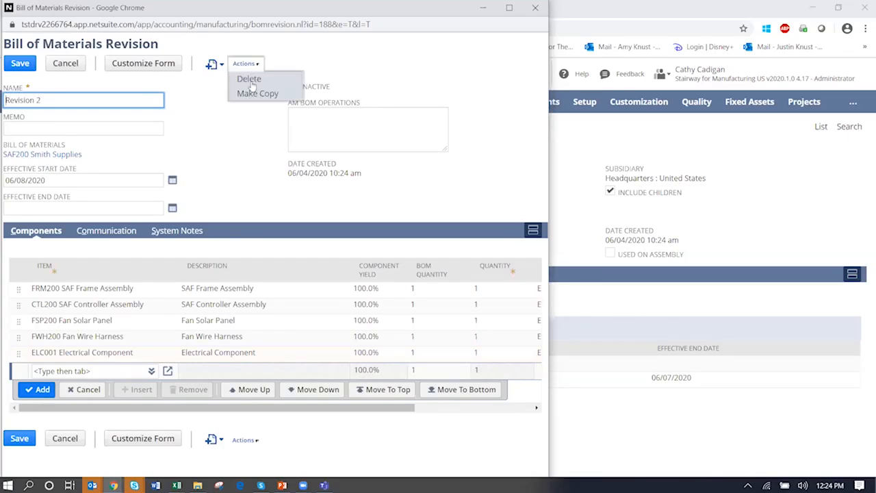
click(251, 80)
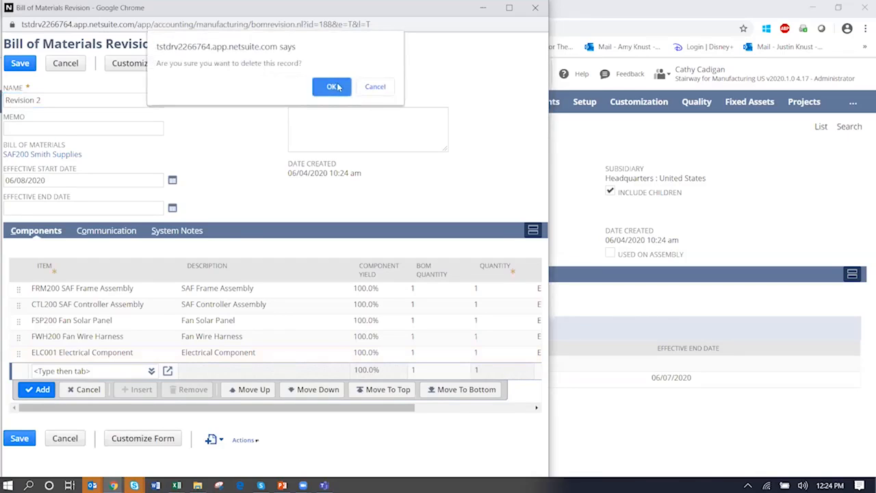
click(333, 86)
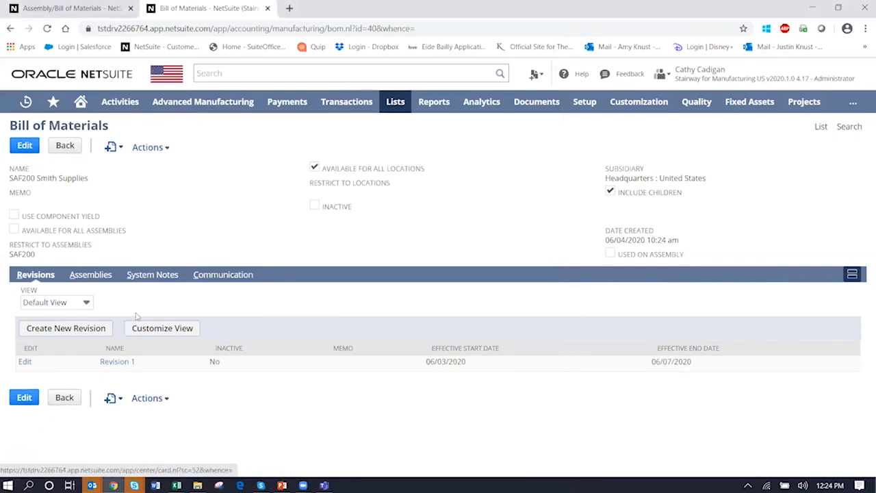
Step: Assign the SAF200 assembly to the SAF200 Smith Supplies bill of materials and save the record
click(104, 283)
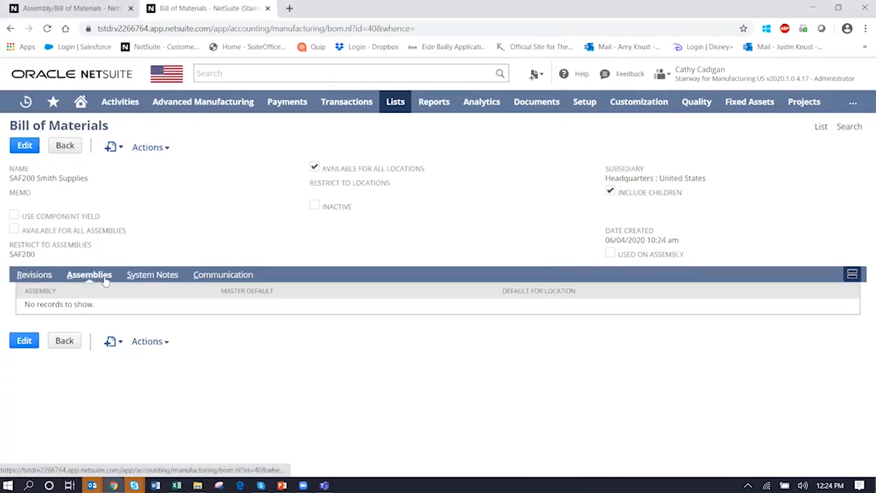
click(25, 150)
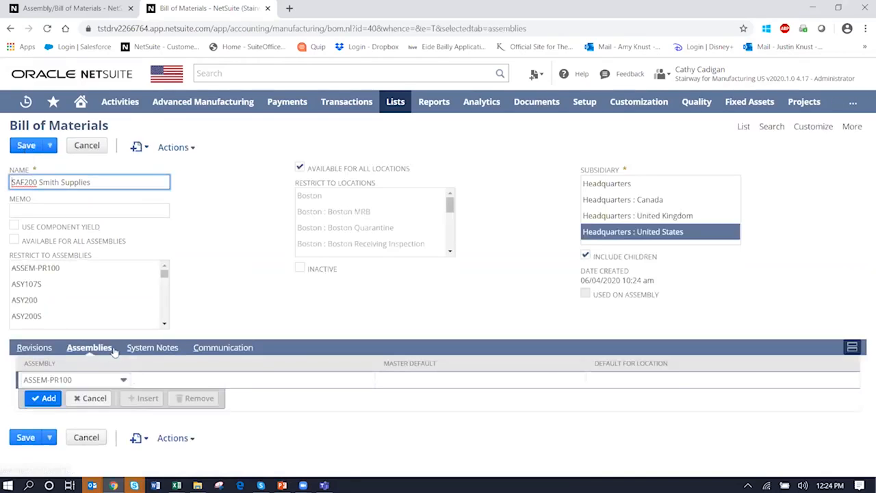
click(124, 380)
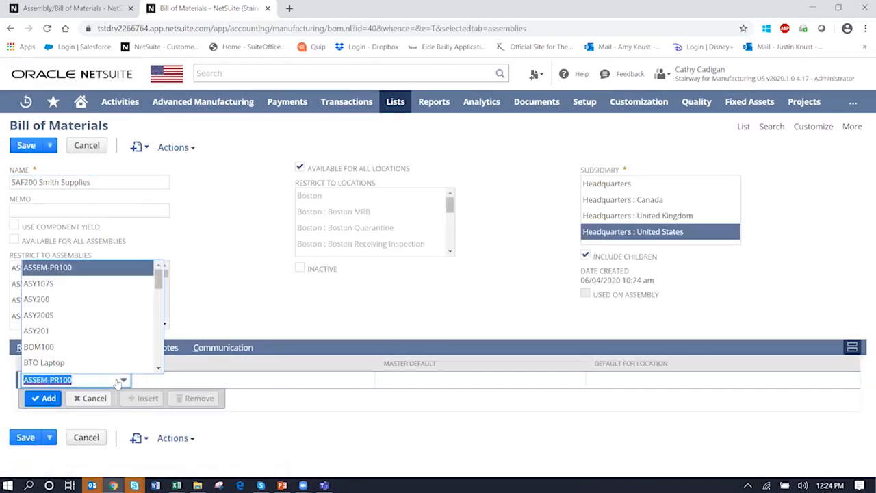
scroll(151, 321, down, 5)
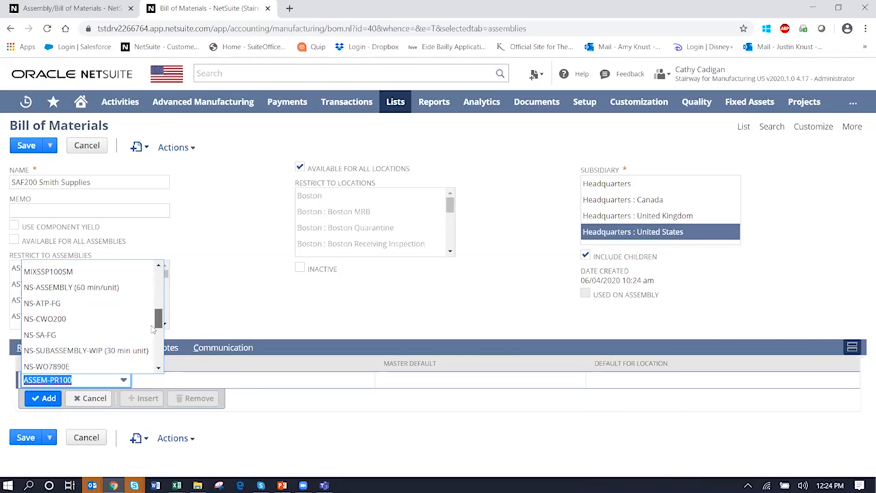
scroll(152, 329, down, 5)
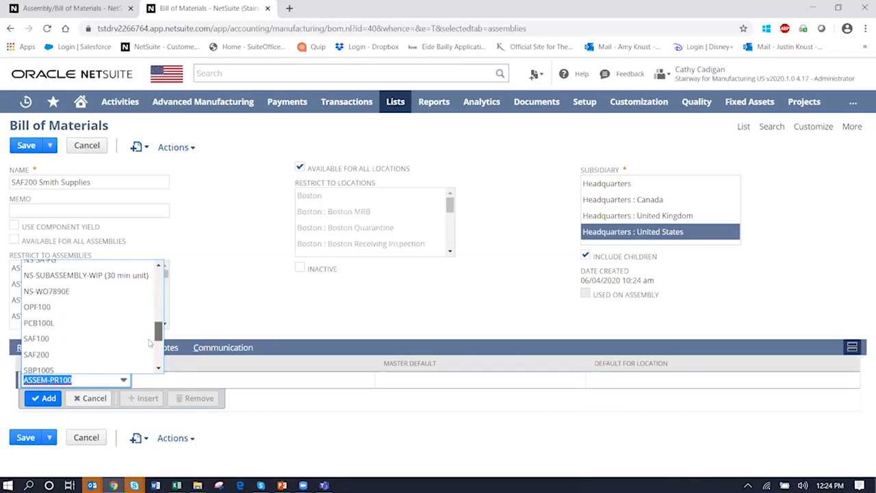
click(145, 342)
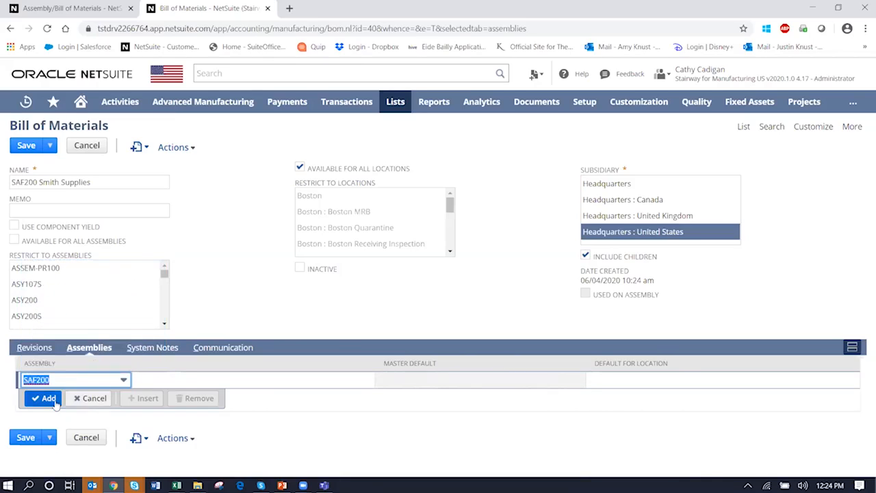
click(48, 398)
click(25, 455)
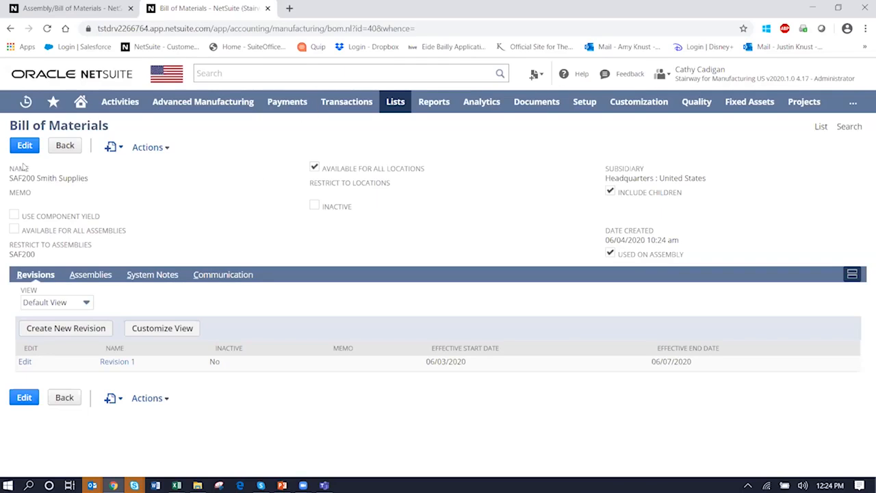
Step: Close the logged-out browser tab, reopen the recent SAF200 assembly record, and check its list of bills of materials
click(68, 9)
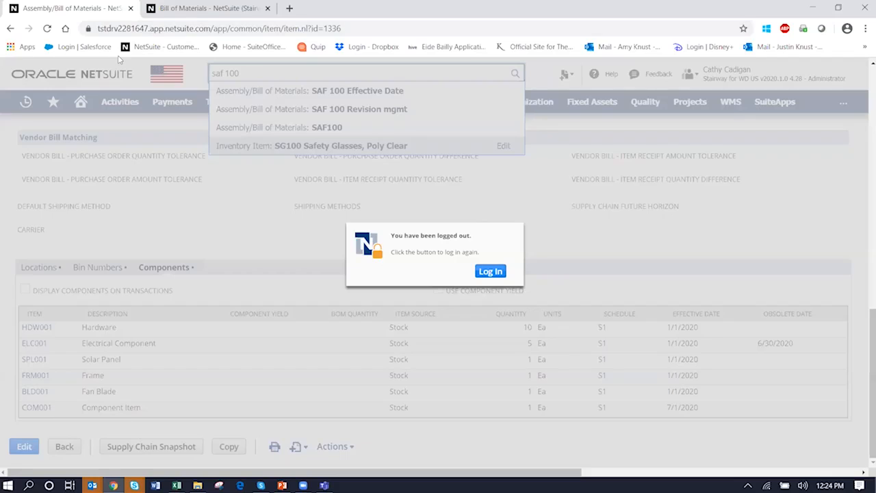
click(130, 8)
mouse_move(21, 108)
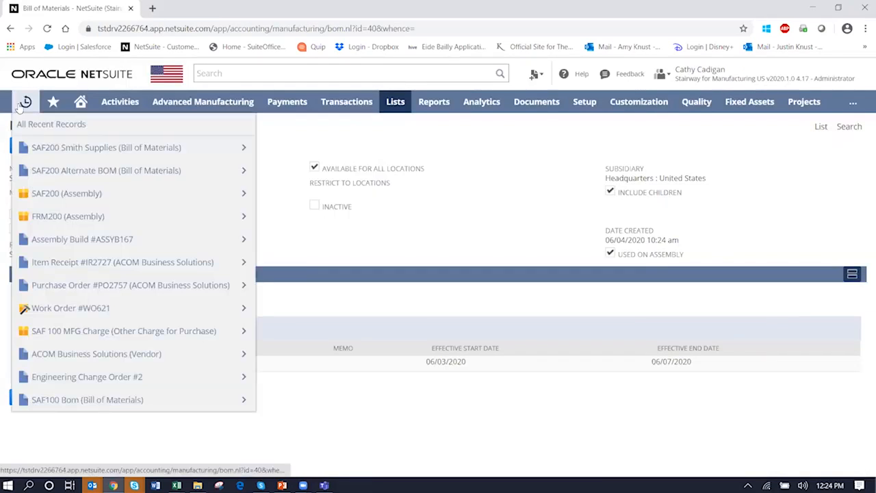
click(57, 195)
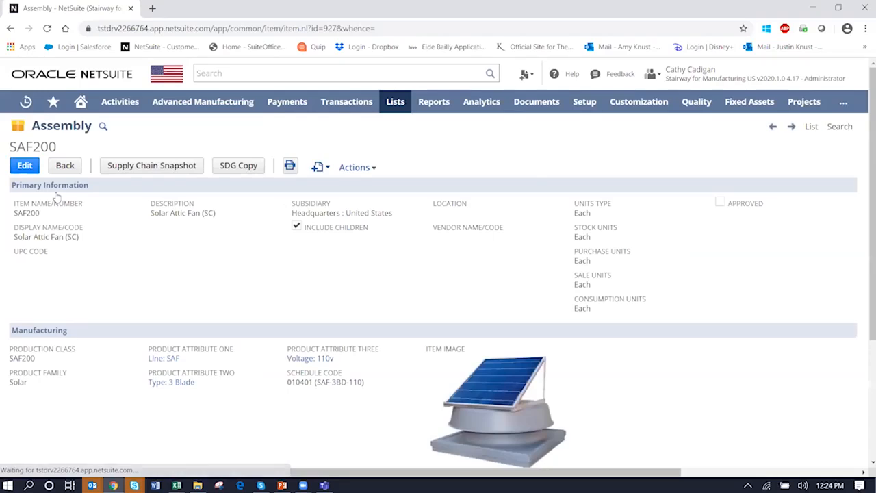
scroll(862, 196, down, 3)
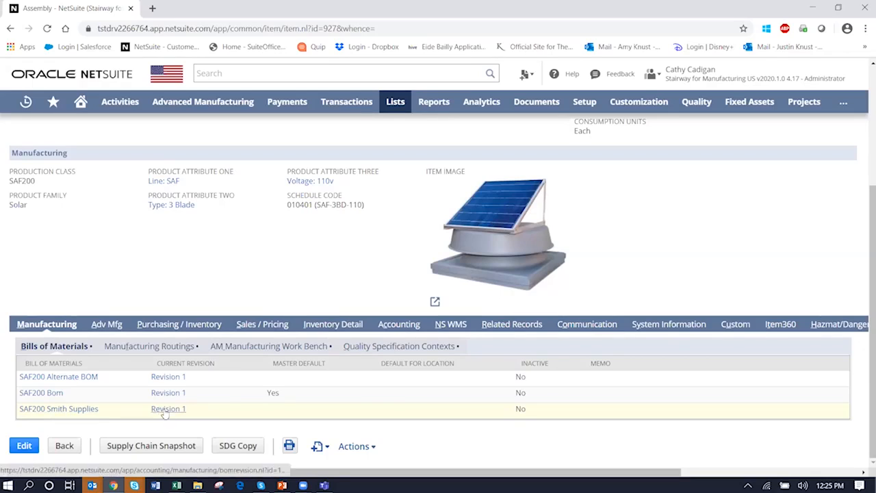
Step: Create a new engineering change order for the Headquarters : United States subsidiary, accepting the page reload
mouse_move(356, 106)
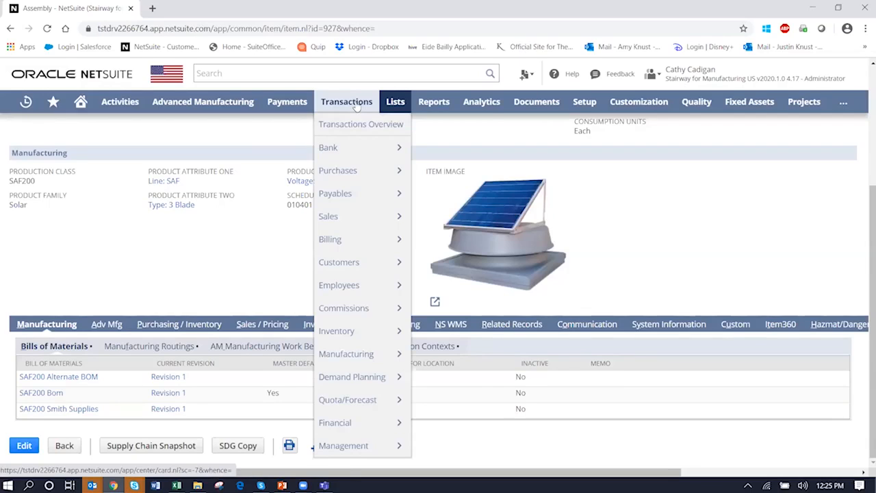
mouse_move(395, 104)
mouse_move(409, 455)
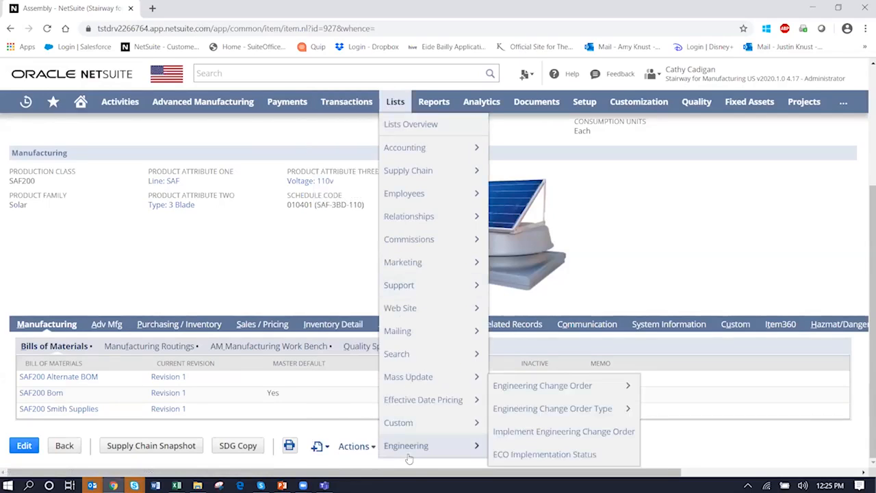
mouse_move(539, 388)
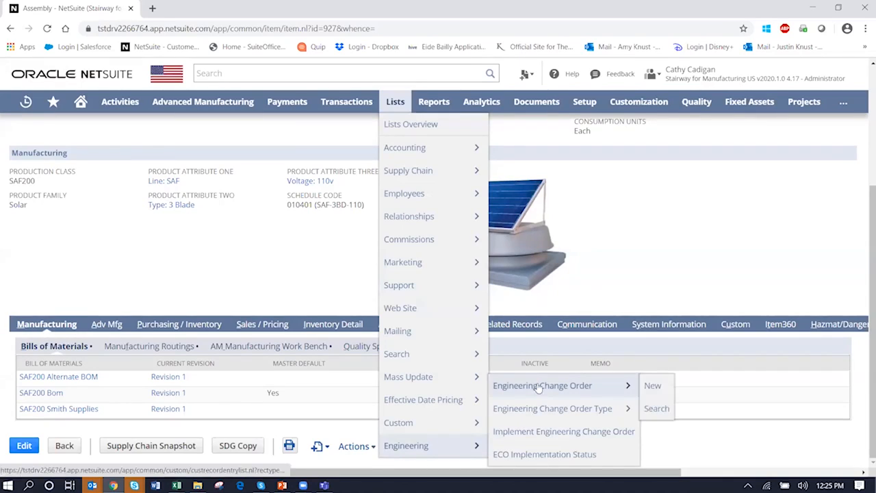
click(653, 386)
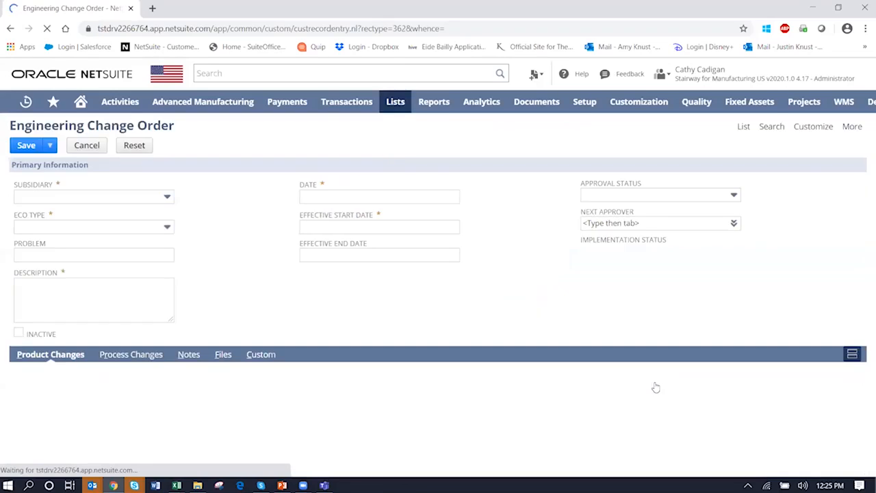
click(168, 198)
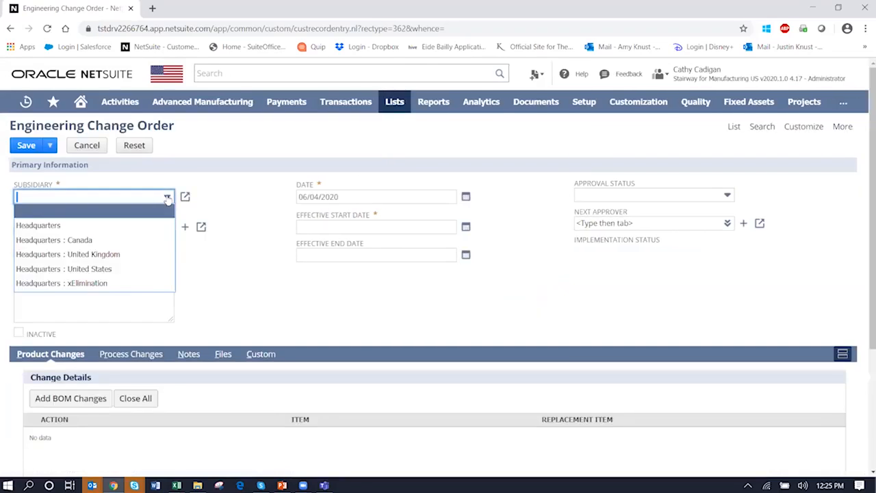
click(124, 270)
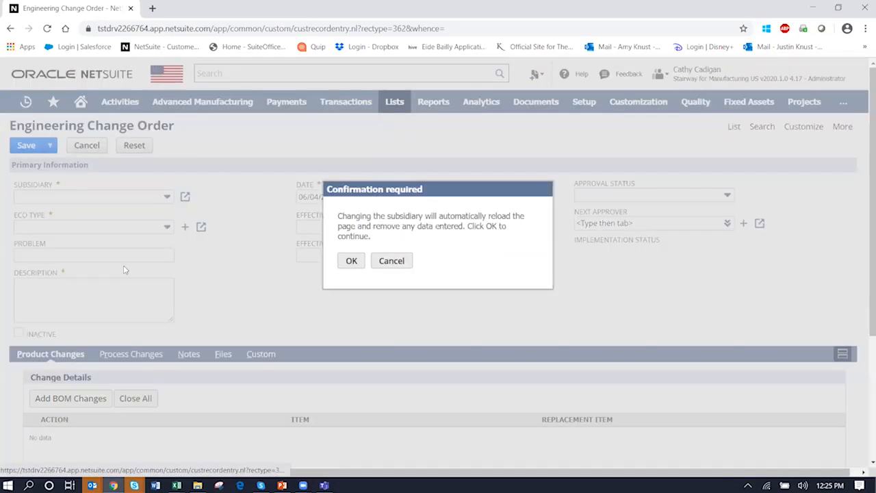
click(351, 261)
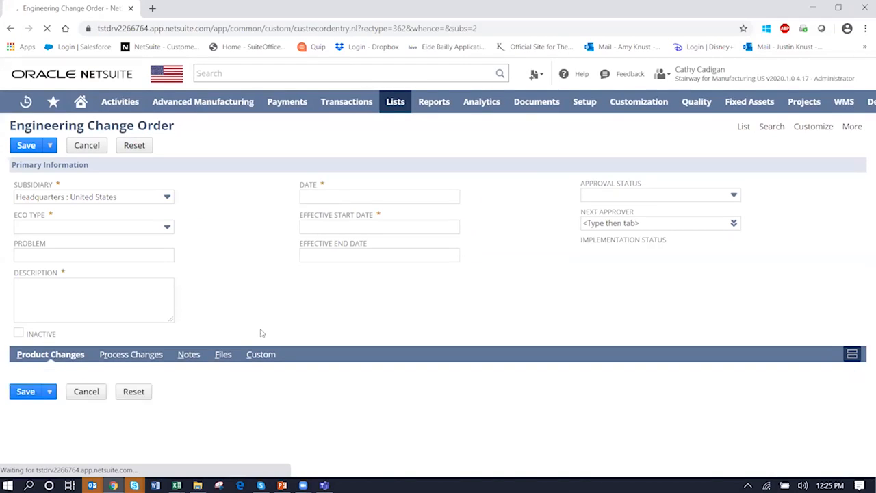
Step: Set the ECO type to PC - Part Change and describe it as "Have a dispute with standard vendor and we've found an alternate supplier"
click(167, 228)
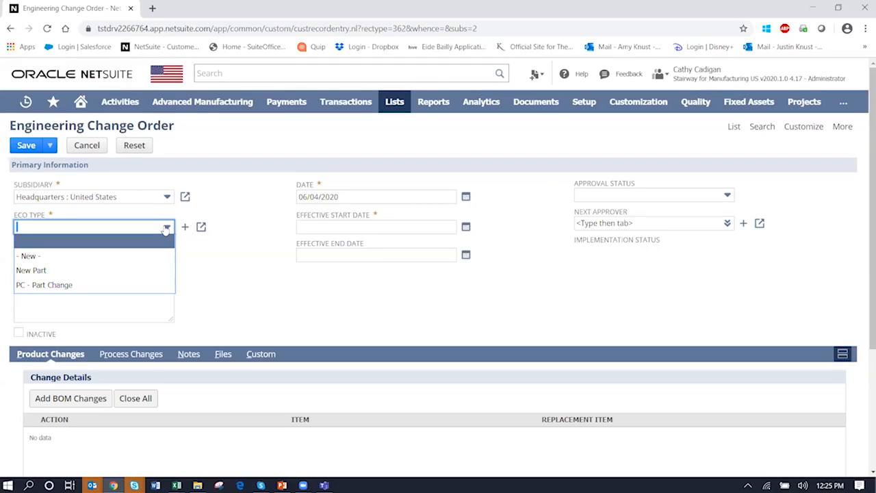
click(161, 285)
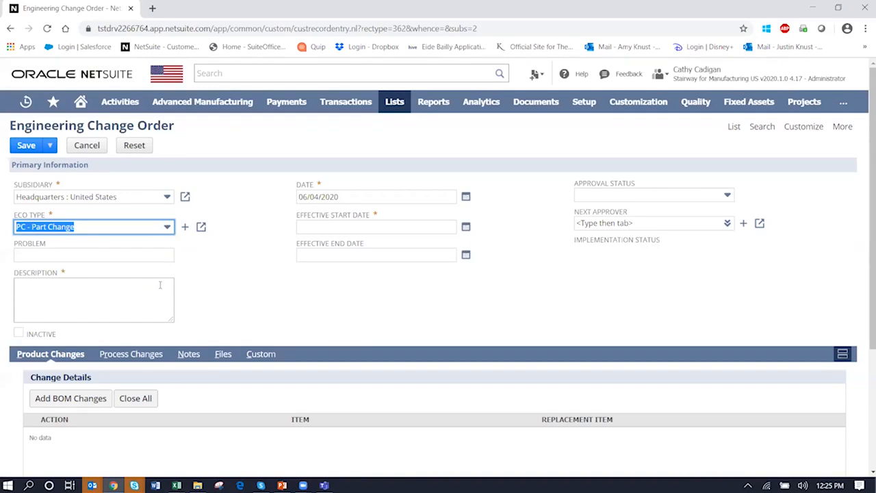
click(57, 282)
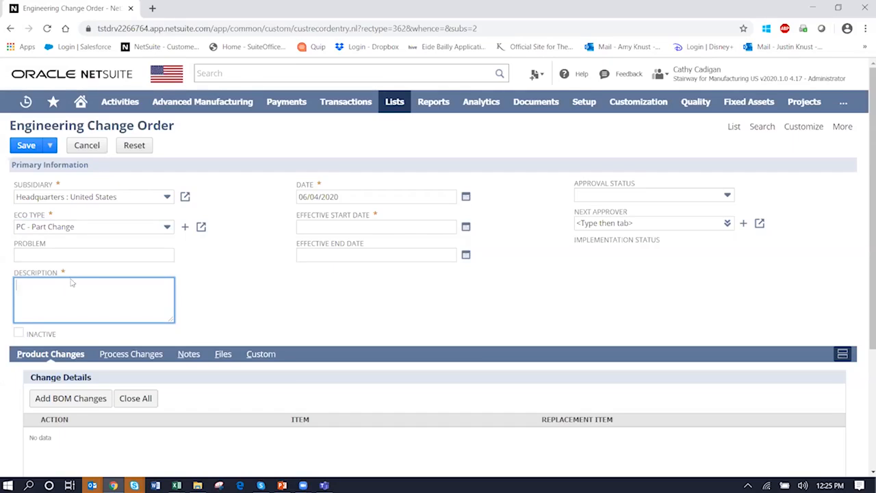
text(Have a discp)
key(BackSpace)
key(BackSpace)
text(pute with standard vendor and we've)
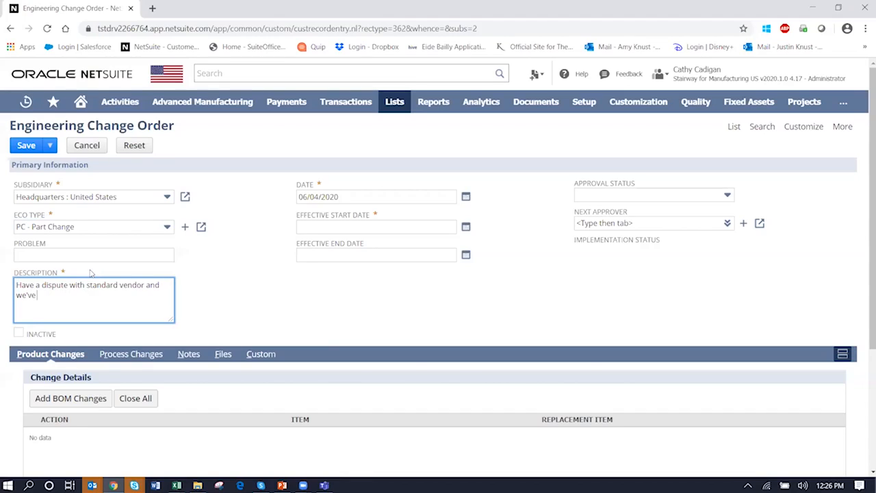
text( found an alternate supplier)
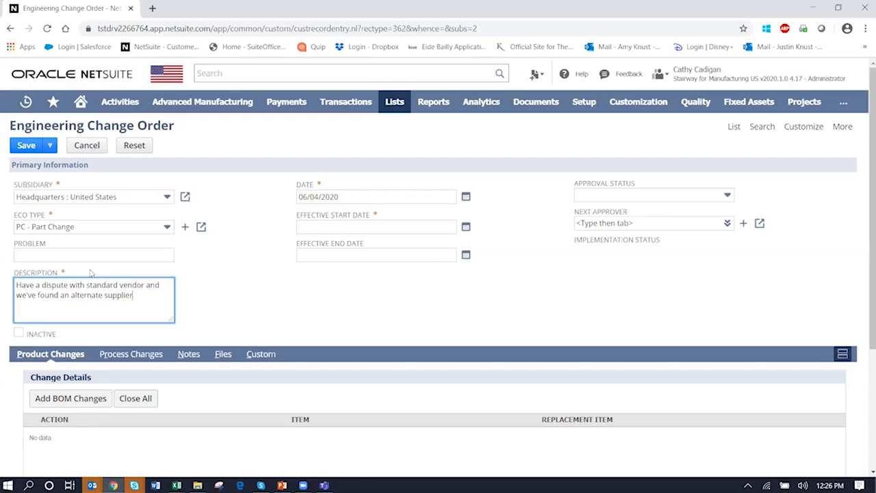
key(Tab)
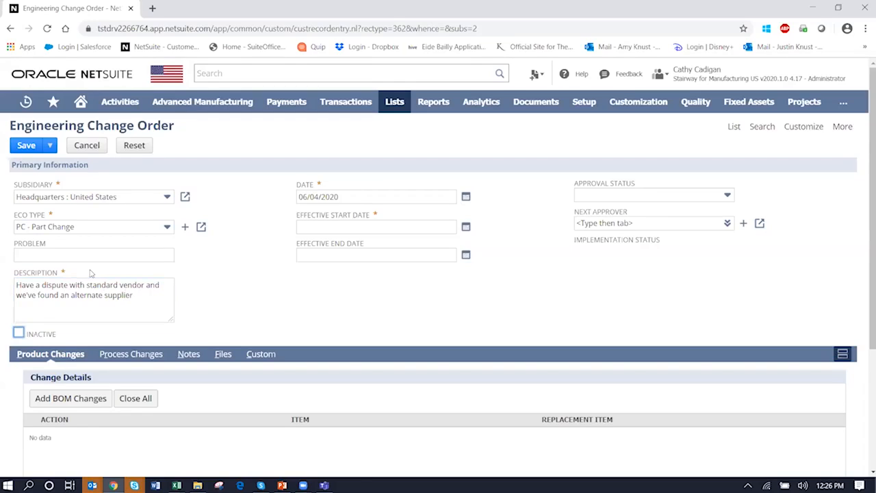
Step: Set the change order's effective start date to 07/01/2020
click(467, 227)
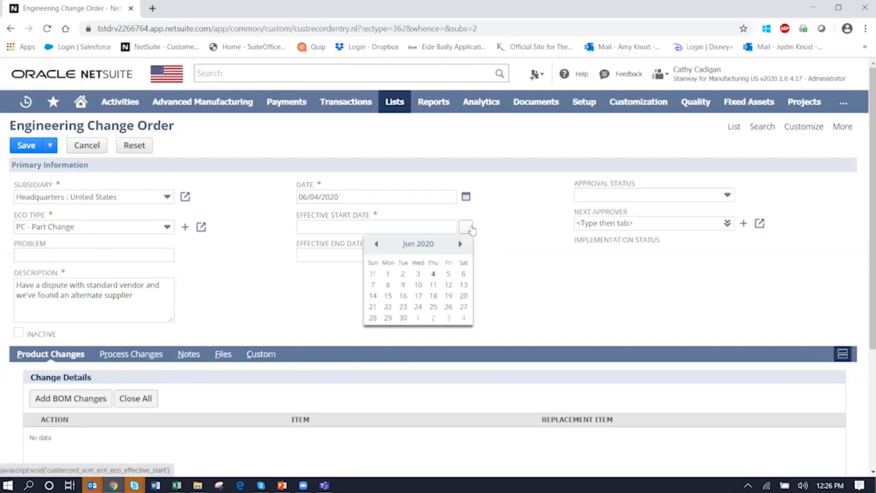
click(461, 245)
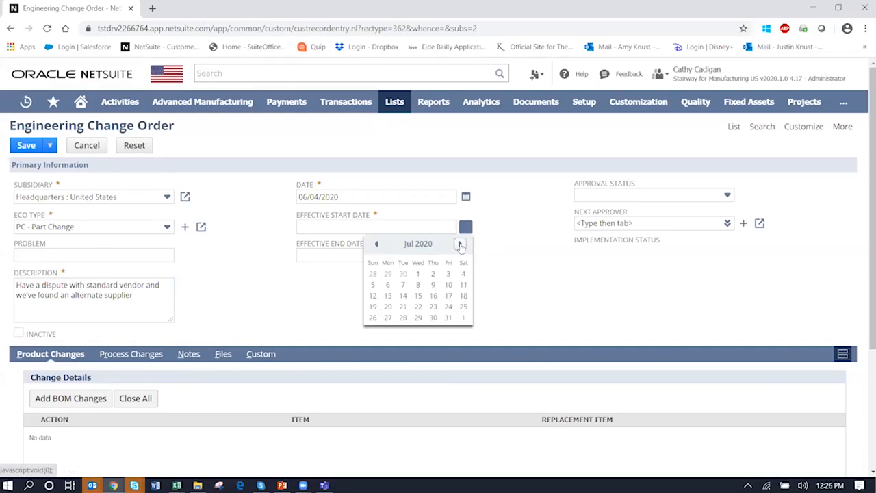
click(418, 273)
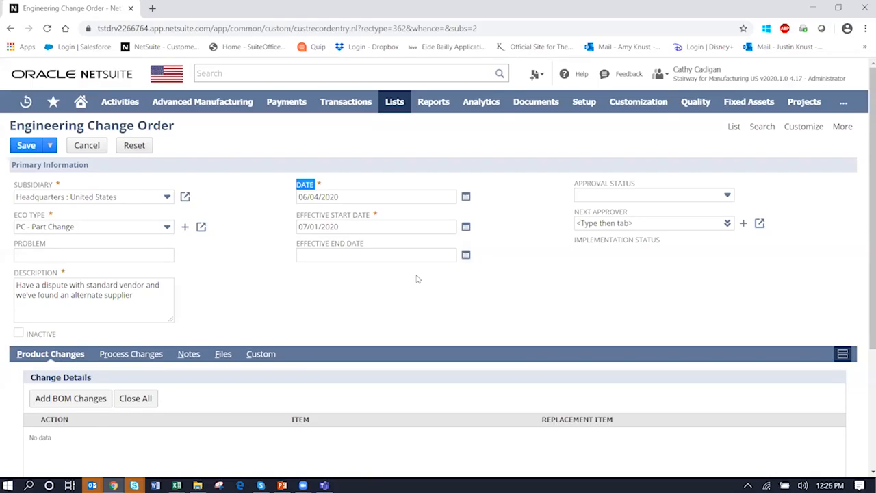
Step: Set the change order's approval status to Pending Approval and assign the administrator as next approver
click(727, 197)
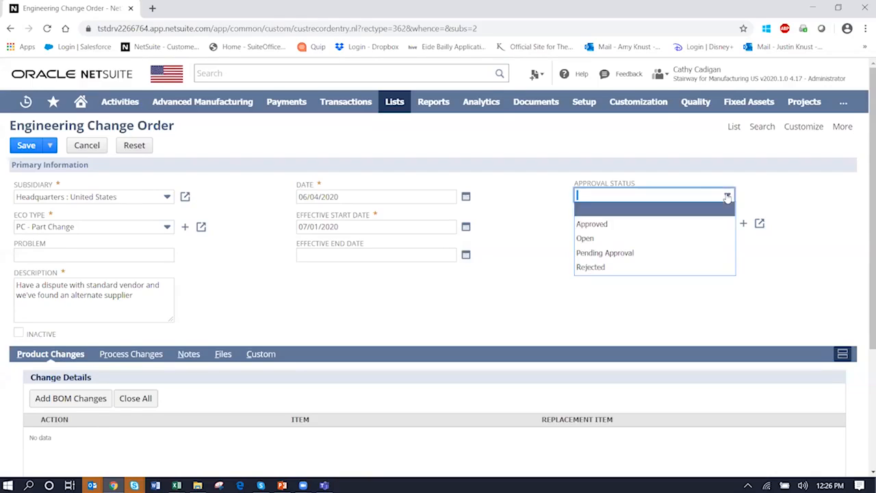
click(668, 254)
click(636, 221)
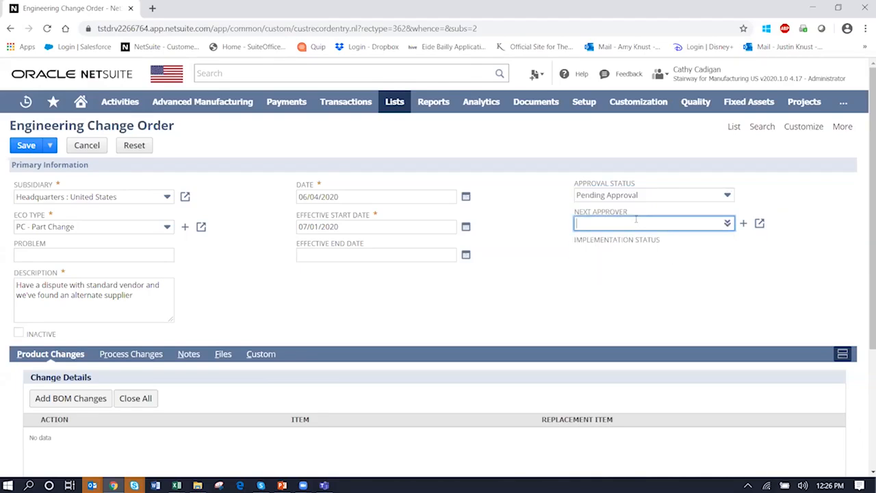
text(cat)
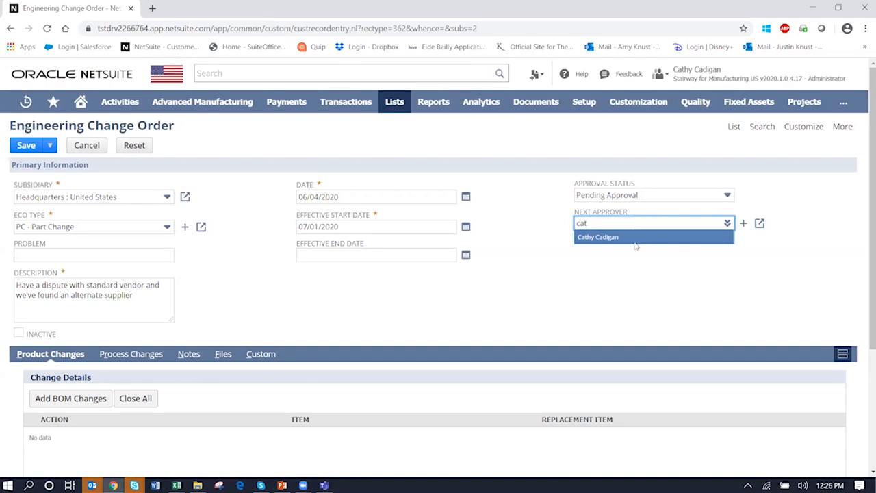
click(637, 238)
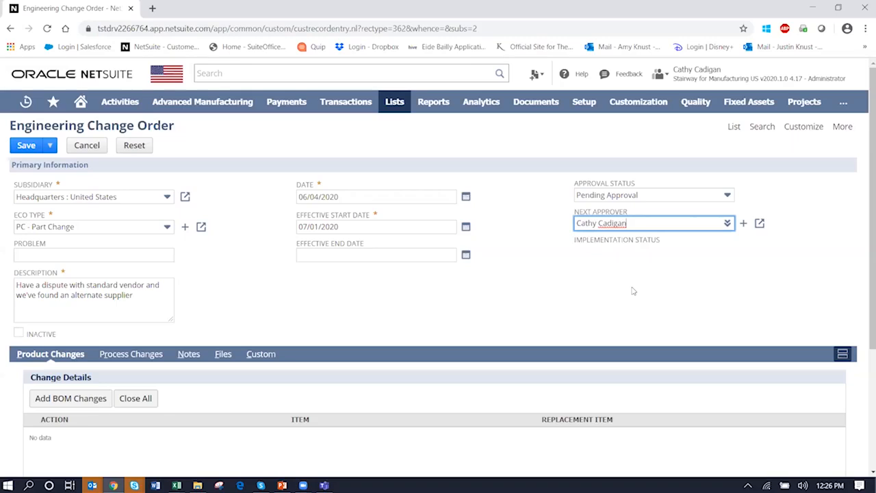
Step: Start a BOM change on the engineering change order with the action Replace and HDW001 as the item
drag(867, 277, 864, 341)
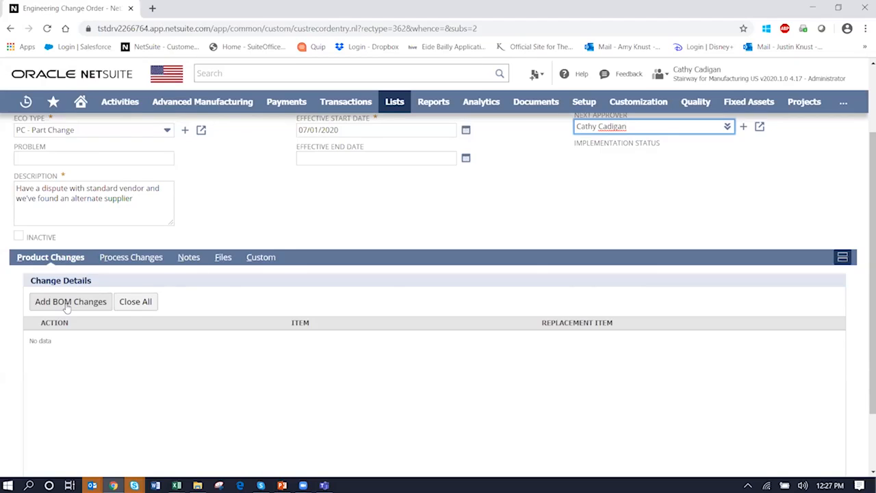
click(67, 309)
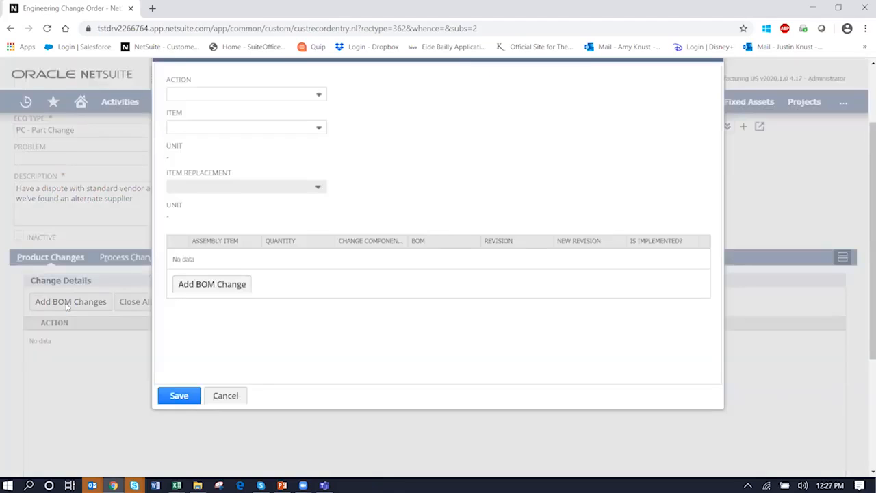
click(316, 96)
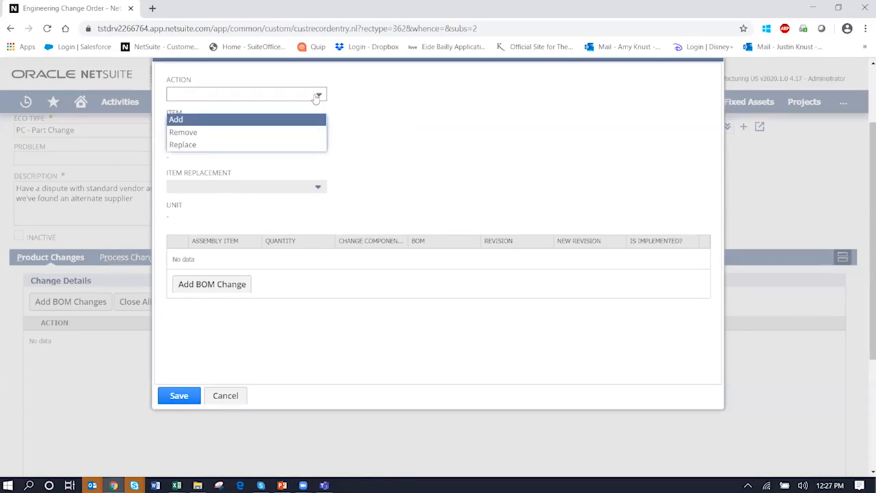
click(318, 145)
click(277, 127)
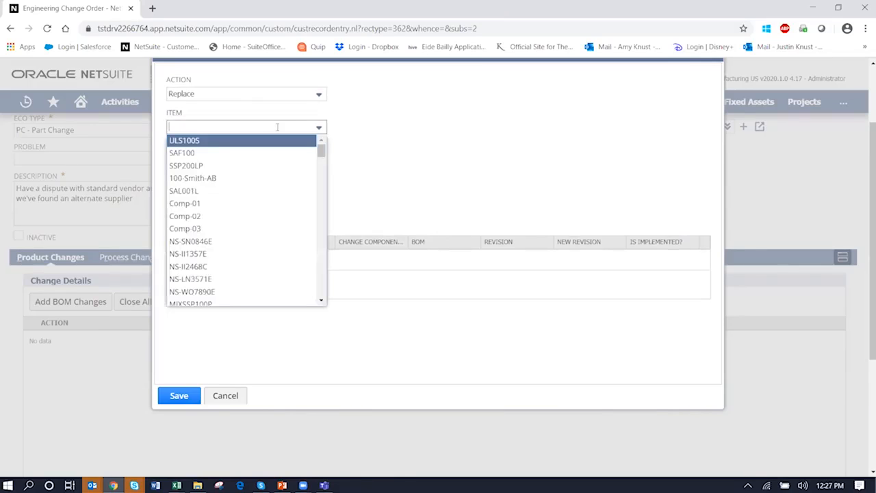
text(hdw)
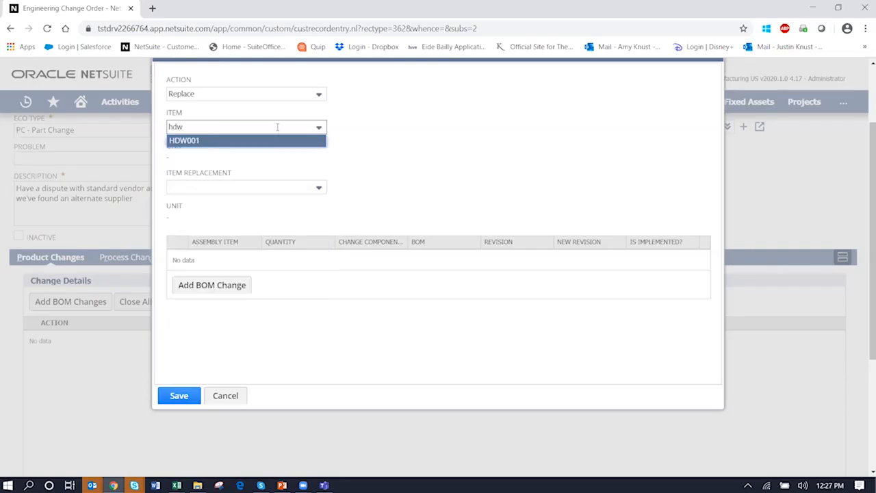
click(279, 143)
Step: Try to choose COM001 as the replacement item for HDW001
click(254, 186)
text(com00)
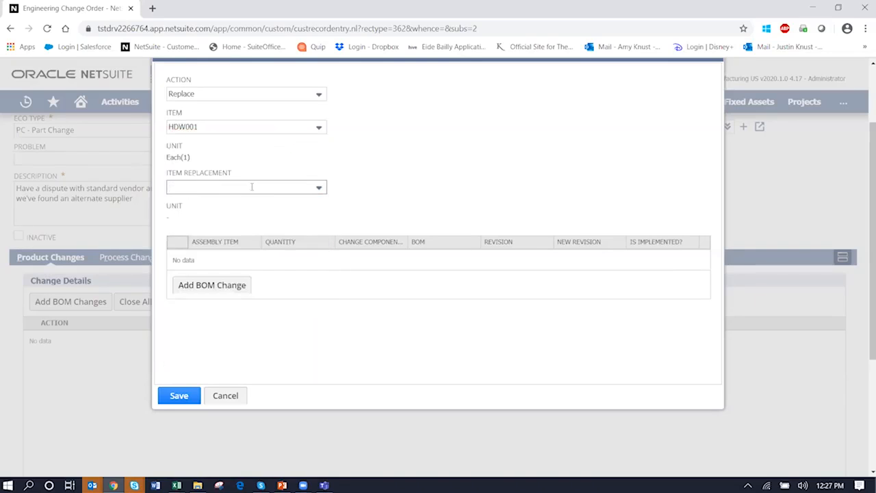
click(251, 187)
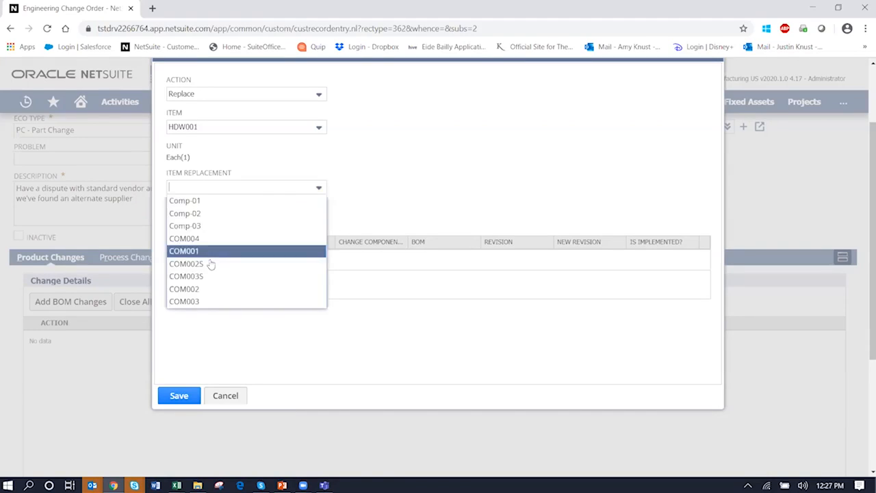
click(389, 197)
click(536, 92)
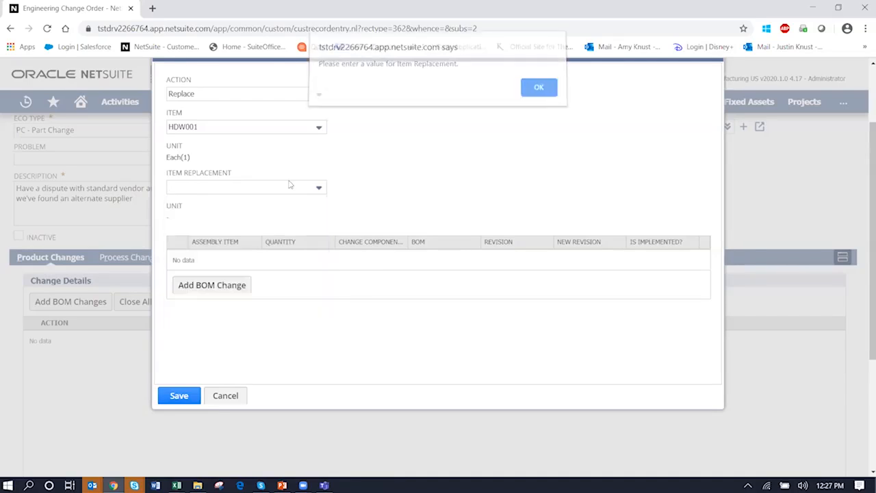
click(197, 185)
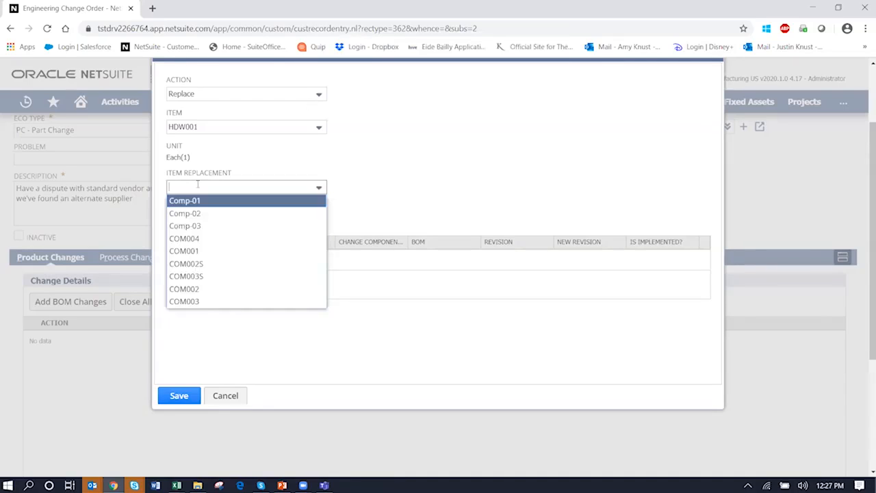
click(176, 255)
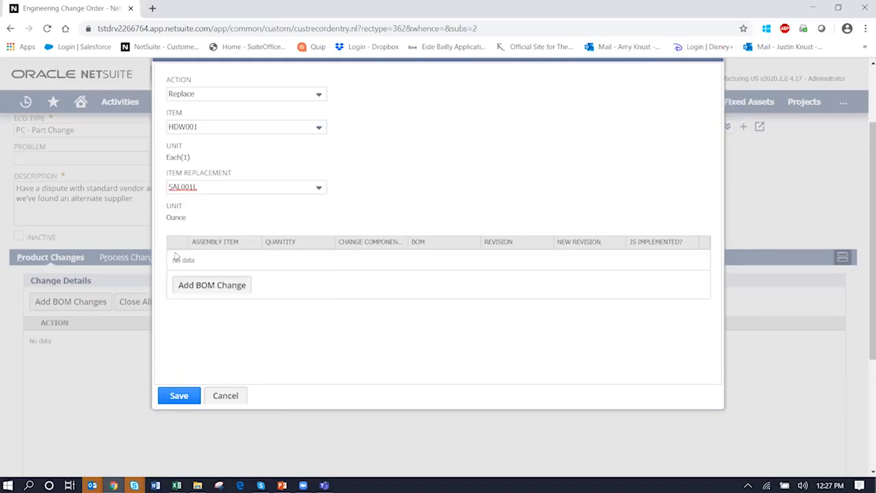
Step: Set the item replacement for HDW001 to COM001
click(318, 189)
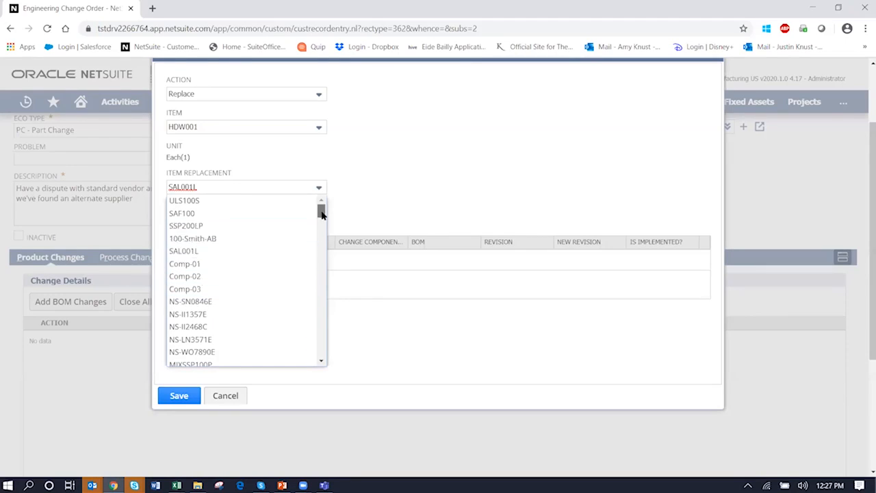
drag(321, 209, 320, 237)
key(BackSpace)
key(BackSpace)
key(BackSpace)
key(BackSpace)
key(BackSpace)
key(BackSpace)
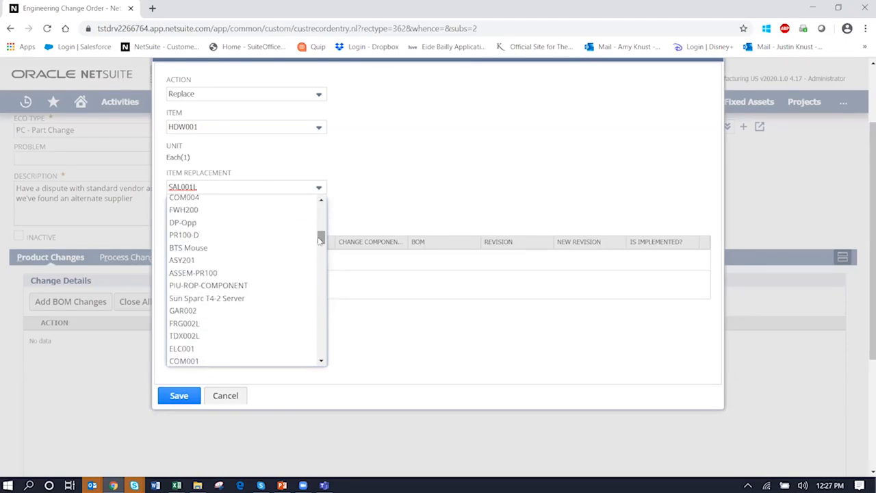
key(BackSpace)
text(com)
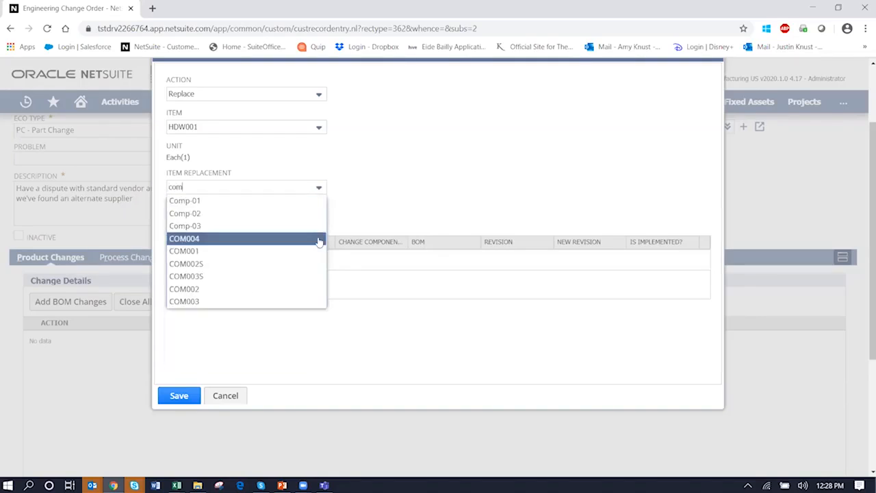
click(193, 252)
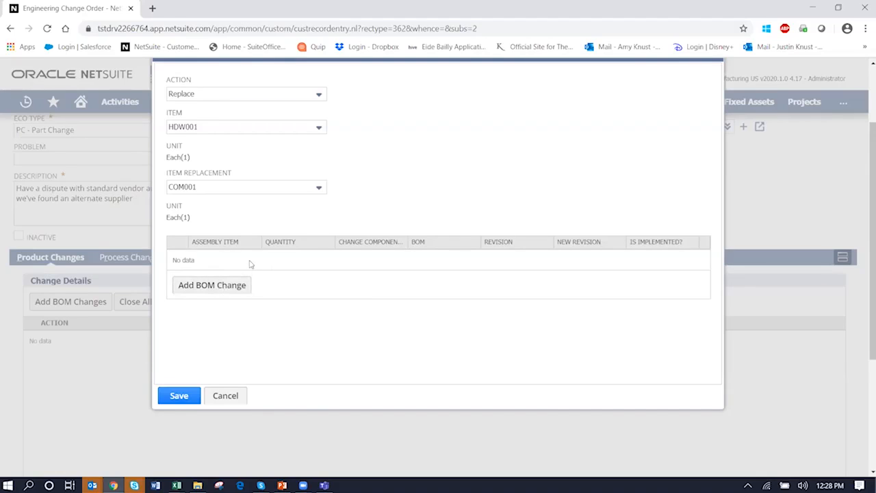
Step: Add a BOM change line with SAF200 as the assembly item
click(218, 283)
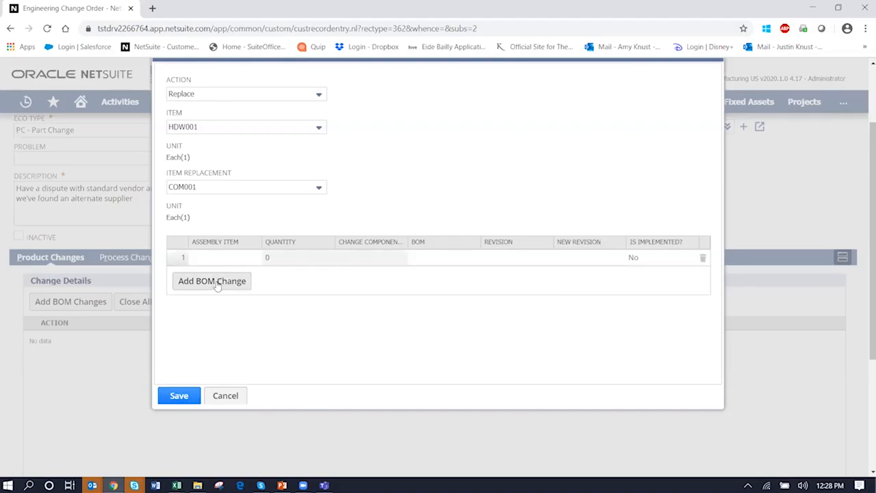
click(222, 259)
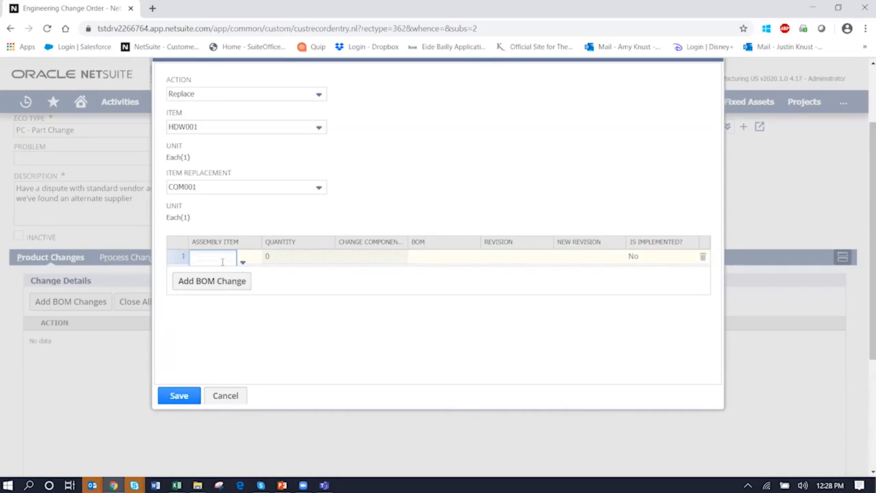
text(sf)
text(af 200)
click(242, 262)
drag(255, 283, 257, 373)
drag(257, 342, 258, 287)
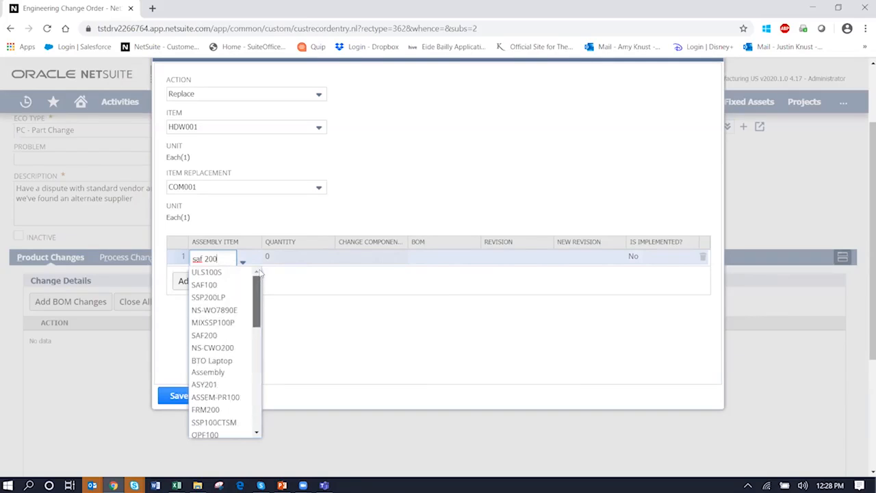
key(BackSpace)
key(BackSpace)
key(BackSpace)
key(BackSpace)
key(BackSpace)
key(BackSpace)
key(BackSpace)
text(SAF)
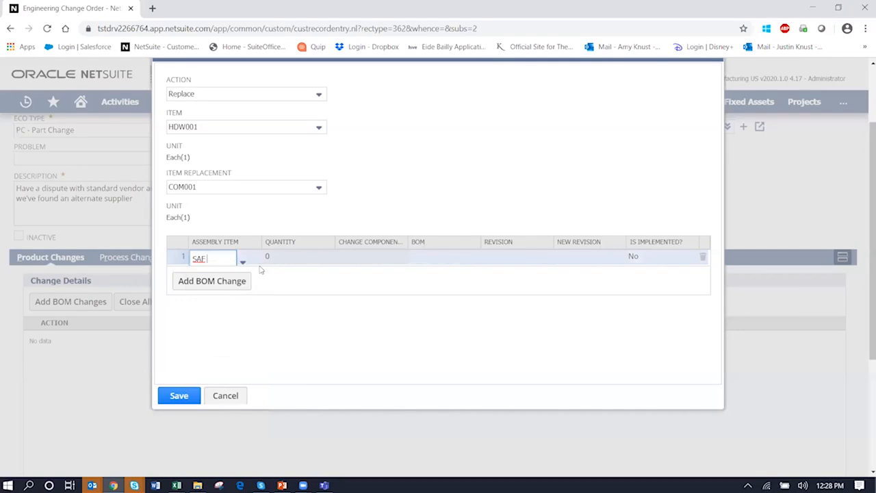
click(245, 285)
key(Tab)
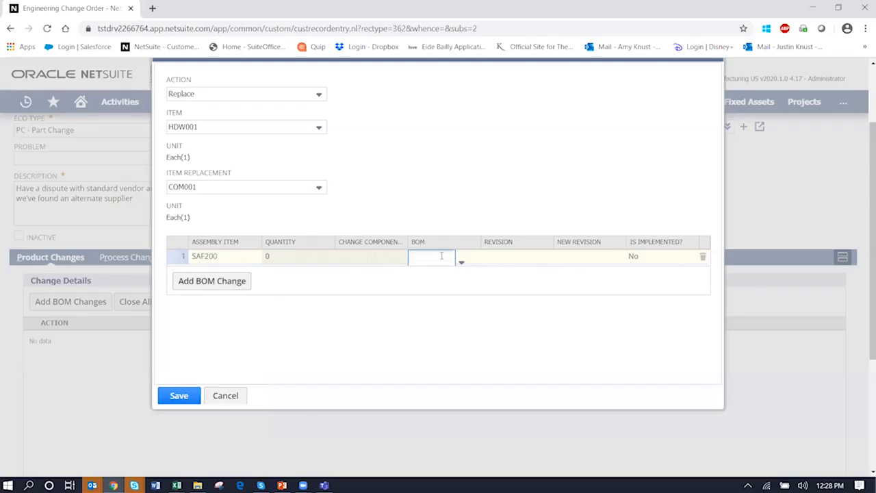
Step: Assign the SAF200 Smith Supplies BOM and Revision 1 to the SAF200 change line
click(462, 264)
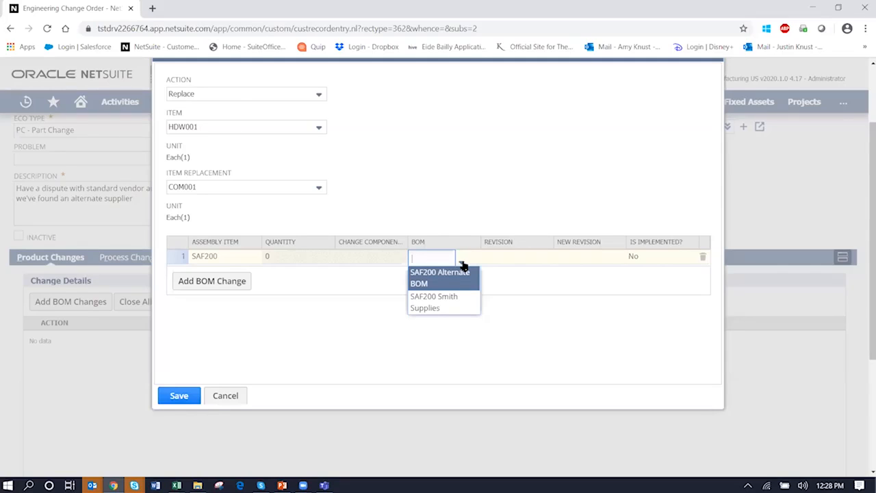
click(448, 303)
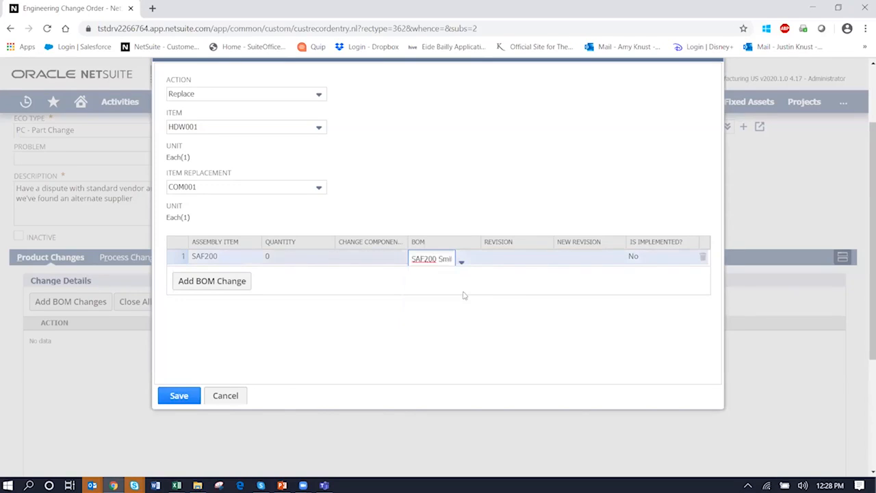
click(504, 258)
click(534, 261)
click(528, 274)
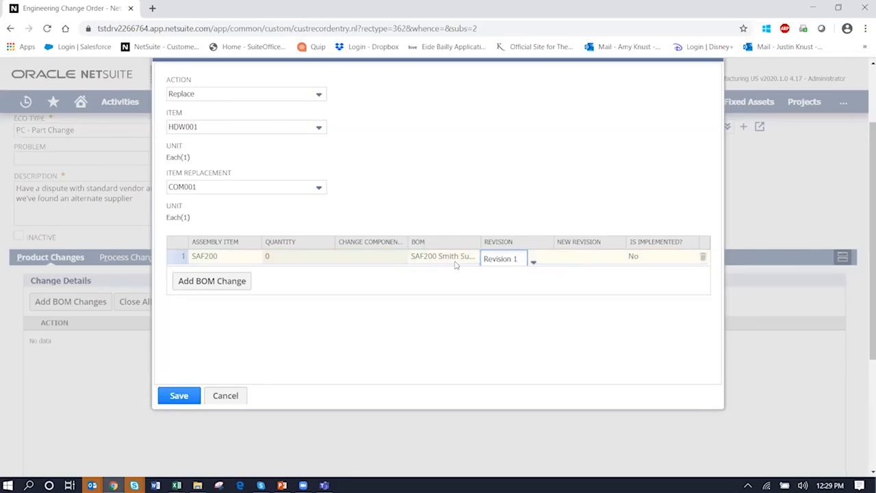
Step: Name the new revision "Revision 2" on the SAF200 line and save the BOM change
click(577, 260)
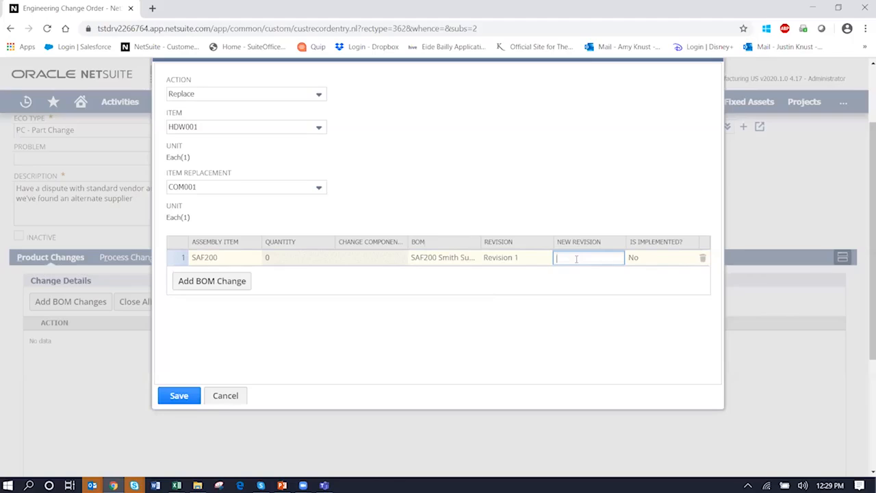
text(Revision 2)
key(Return)
click(173, 400)
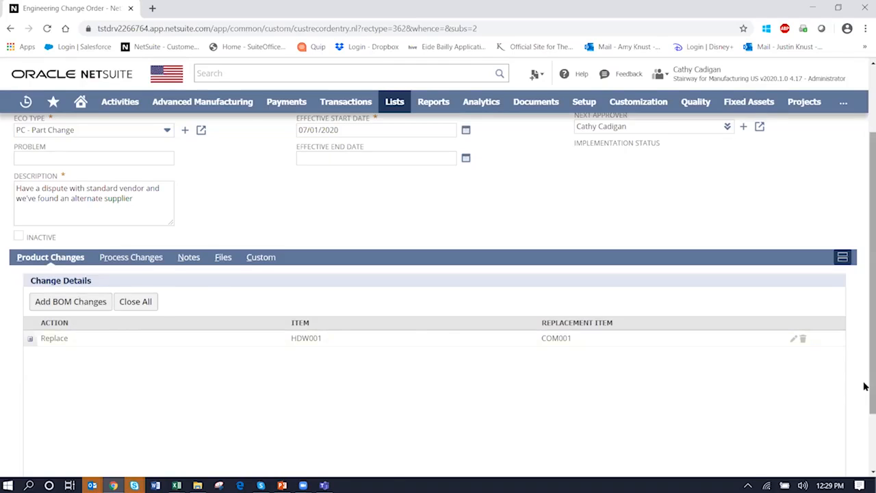
Step: Save the engineering change order, accepting the merging of identical change details
scroll(864, 341, up, 2)
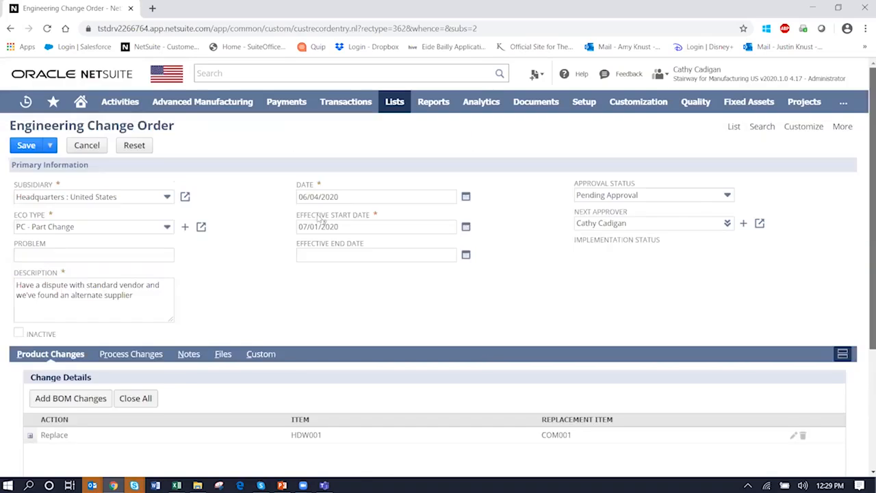
click(26, 145)
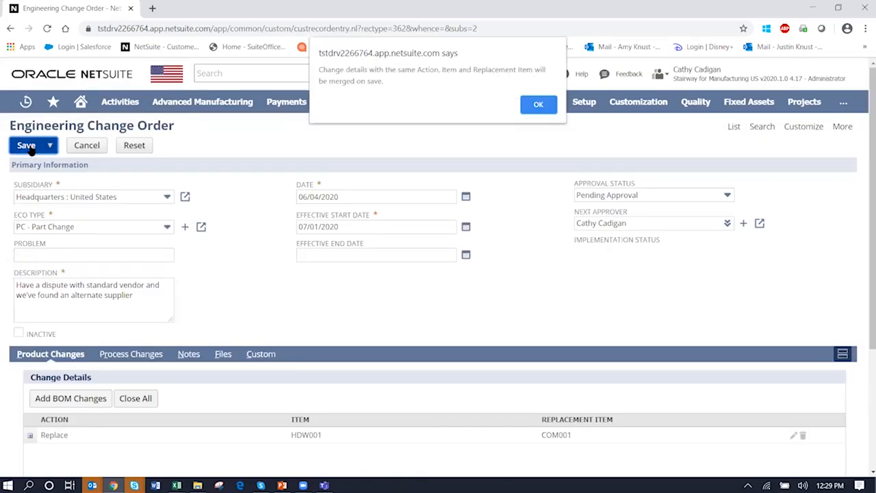
click(538, 106)
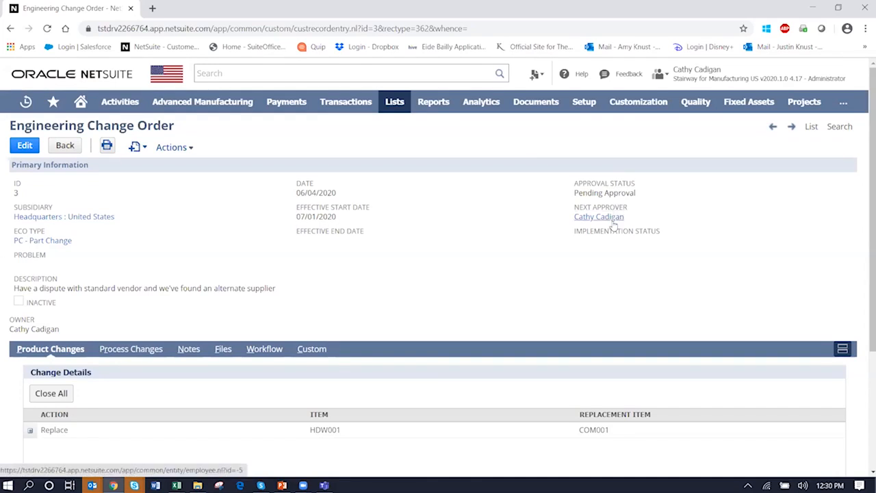
Step: Edit the saved engineering change order to set its approval status to Approved, and save it
mouse_move(613, 226)
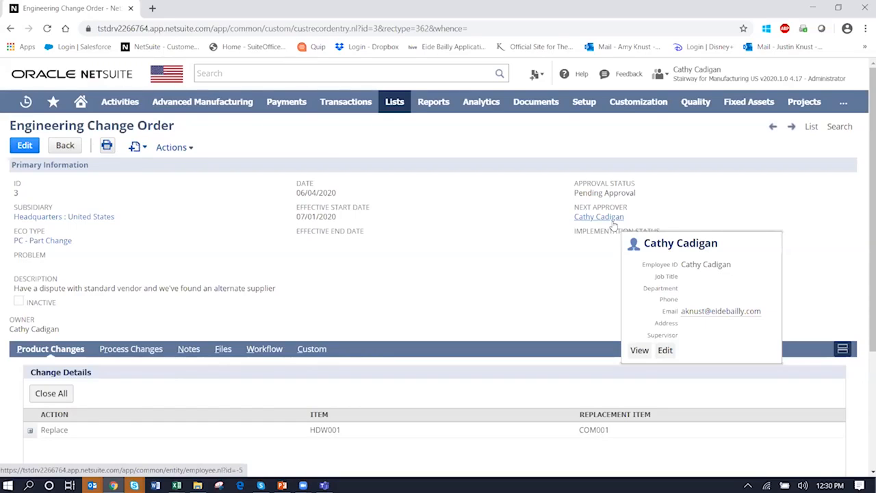
mouse_move(703, 83)
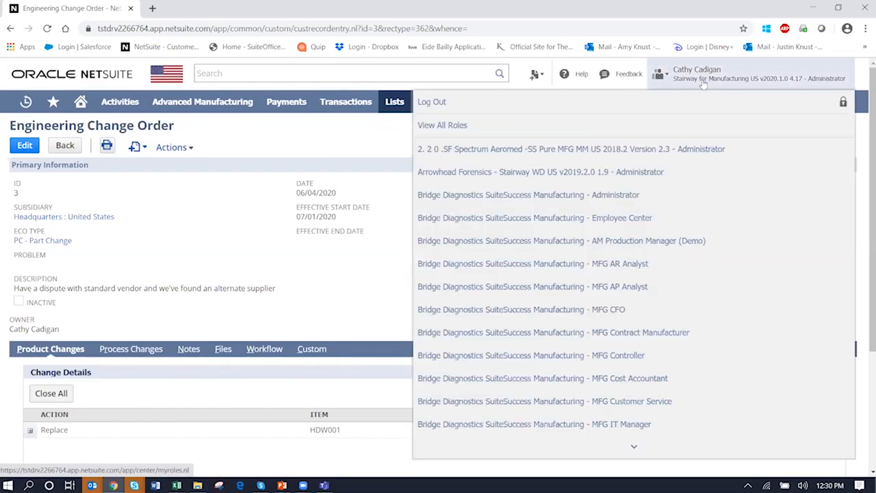
click(23, 149)
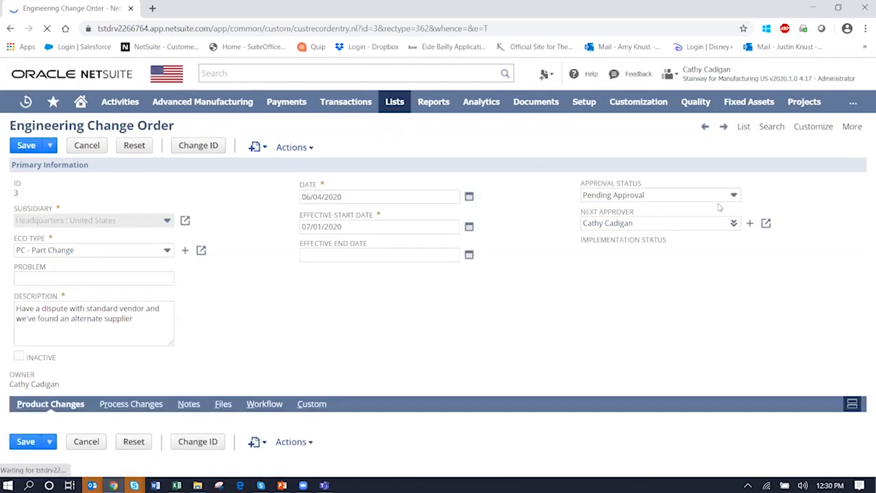
click(727, 196)
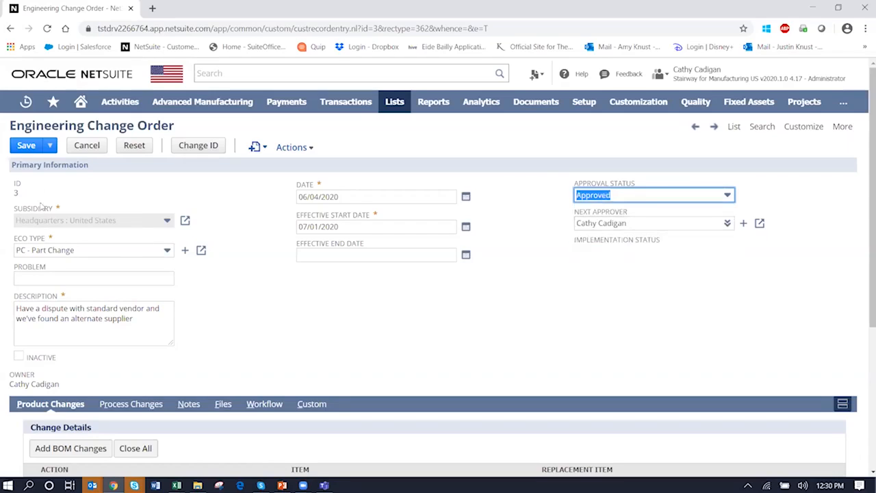
click(26, 145)
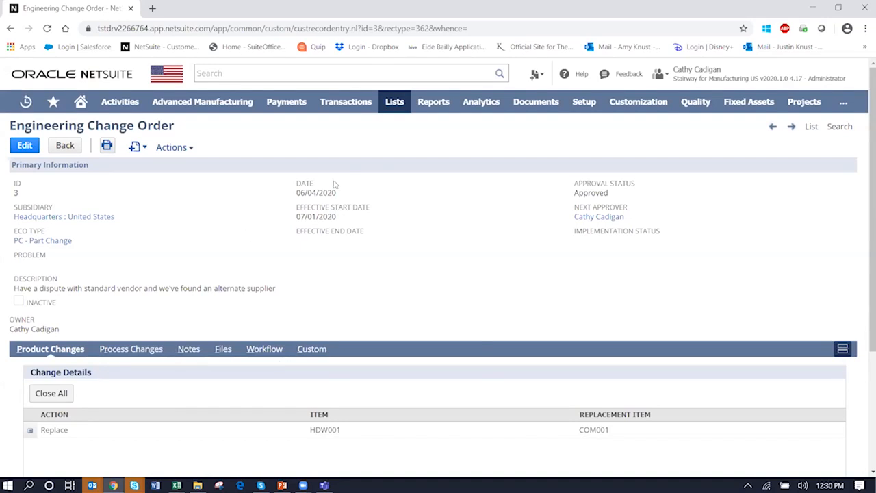
Step: Open the Implement Engineering Change Order page
mouse_move(392, 104)
mouse_move(402, 442)
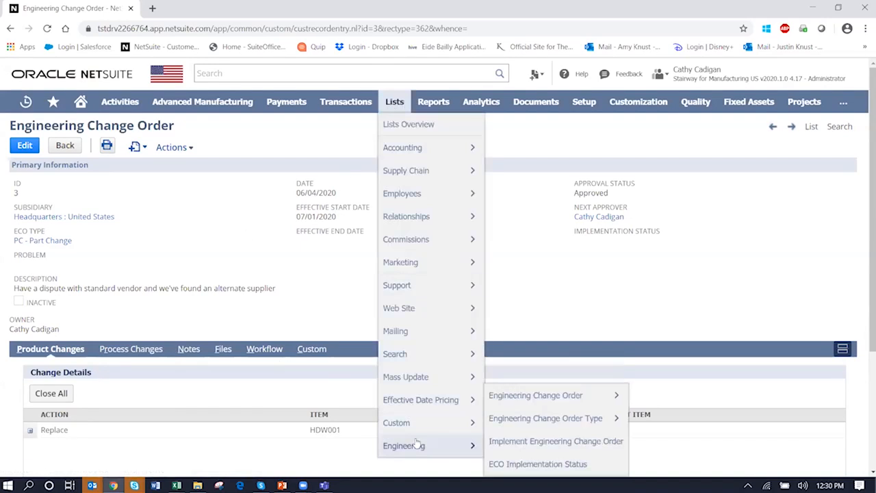
mouse_move(536, 421)
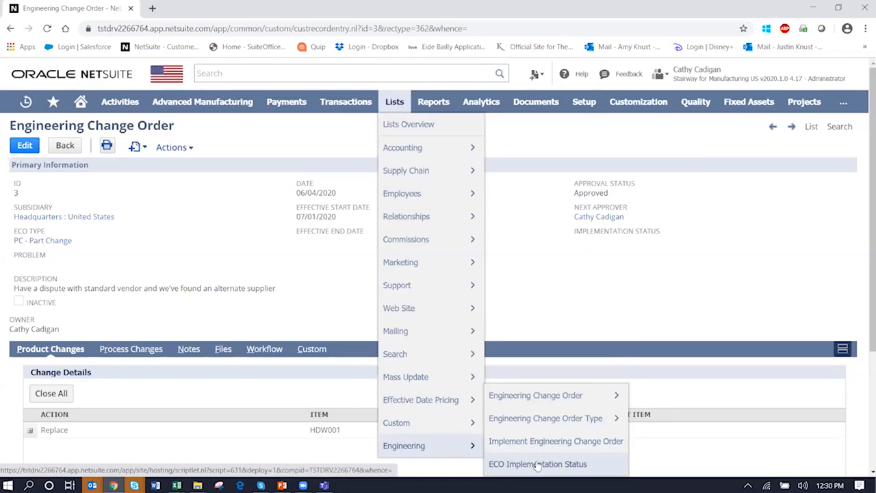
click(534, 449)
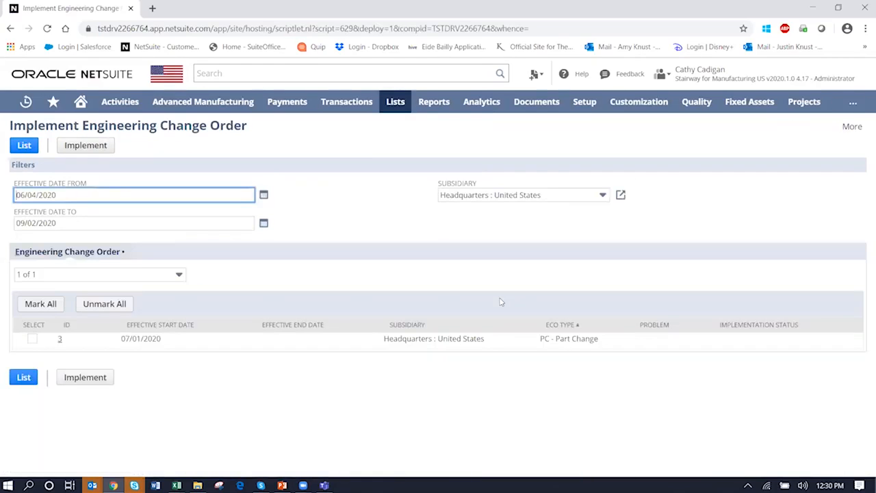
Step: Select engineering change order 3 in the list and implement it
click(32, 340)
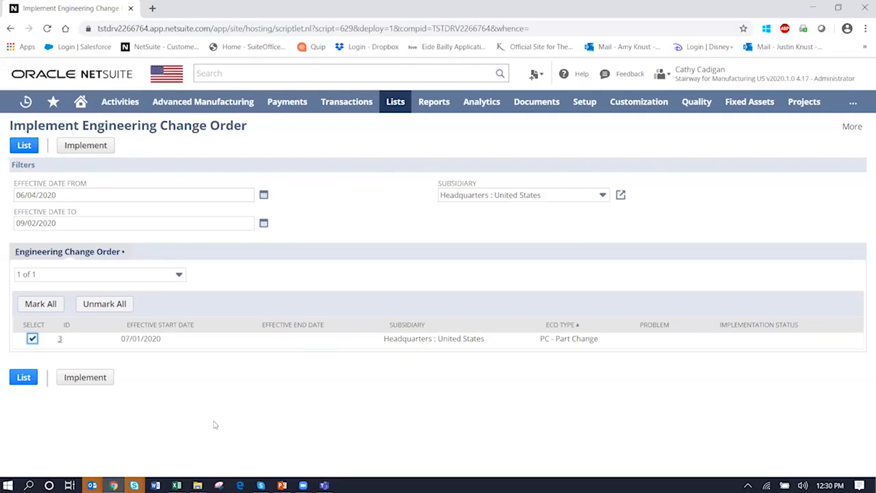
click(86, 146)
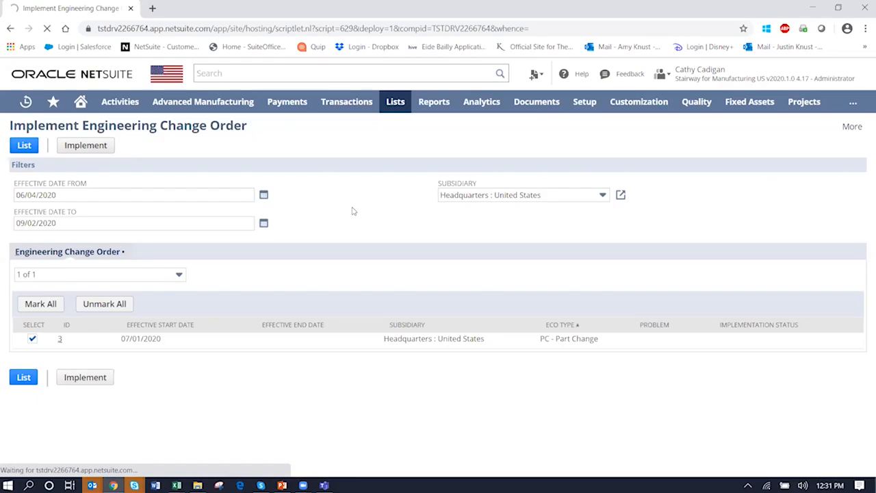
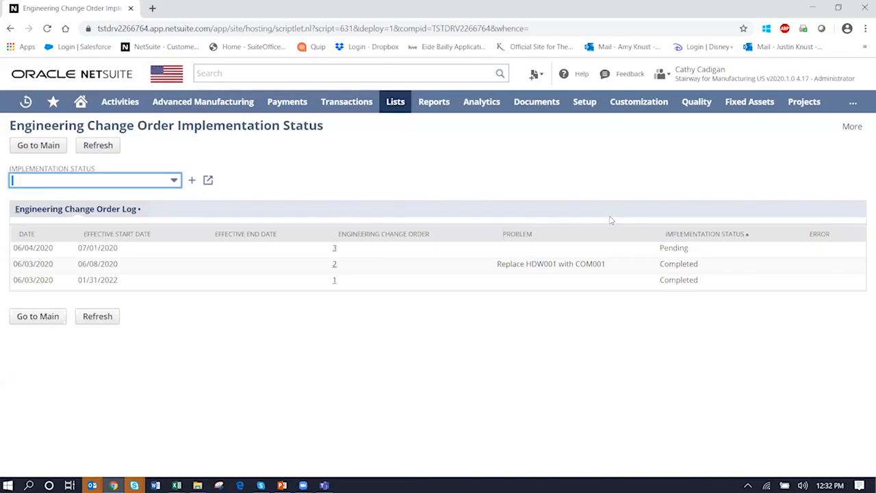
Step: Search for the Locations page and view the Outside Processing location record
click(256, 74)
text(location)
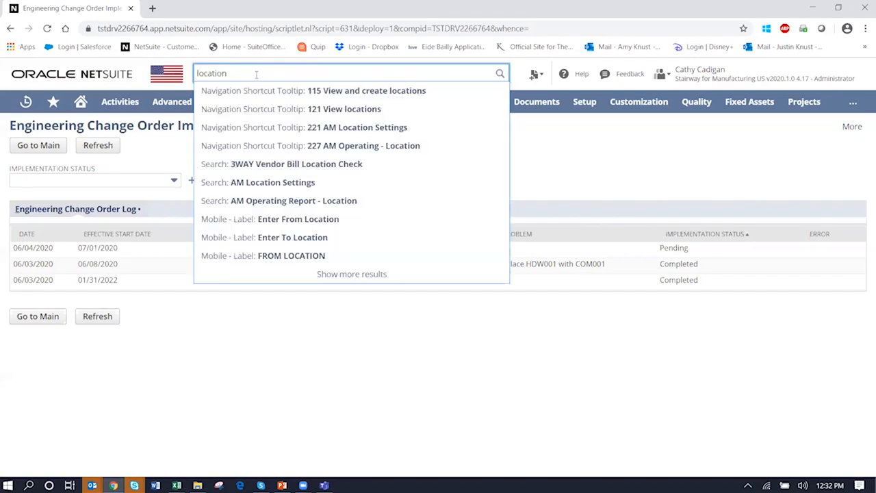
text(s)
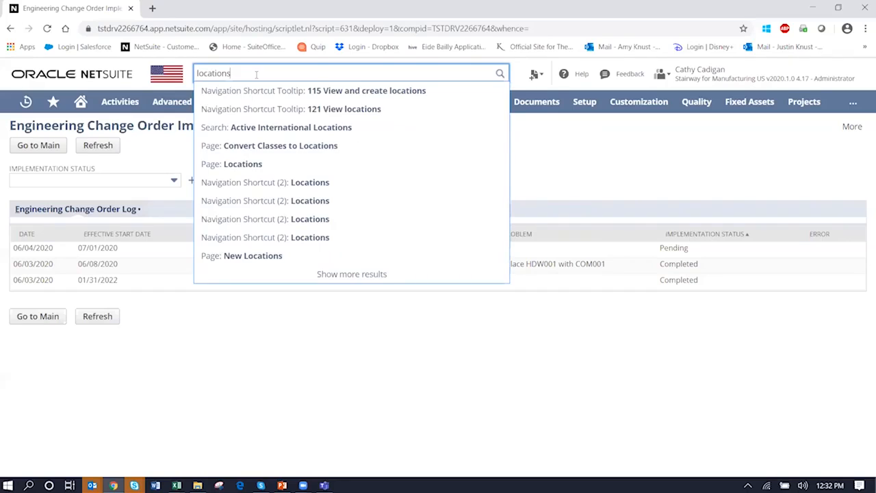
click(212, 165)
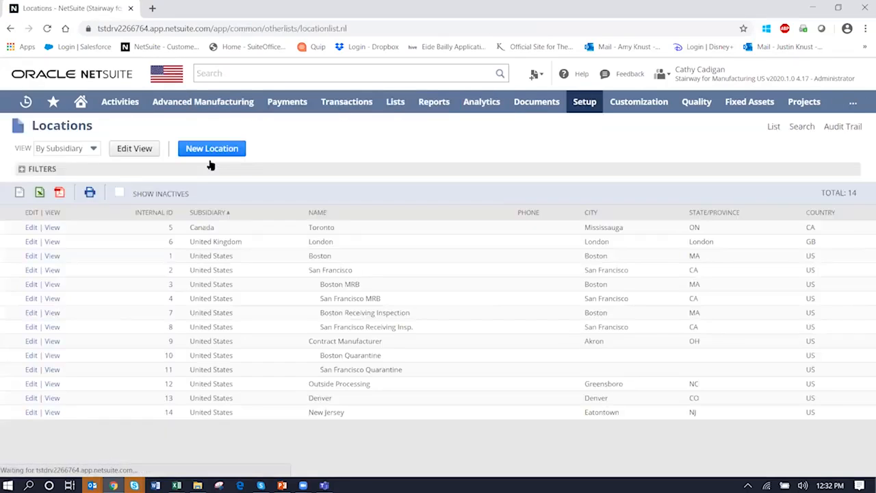
click(56, 385)
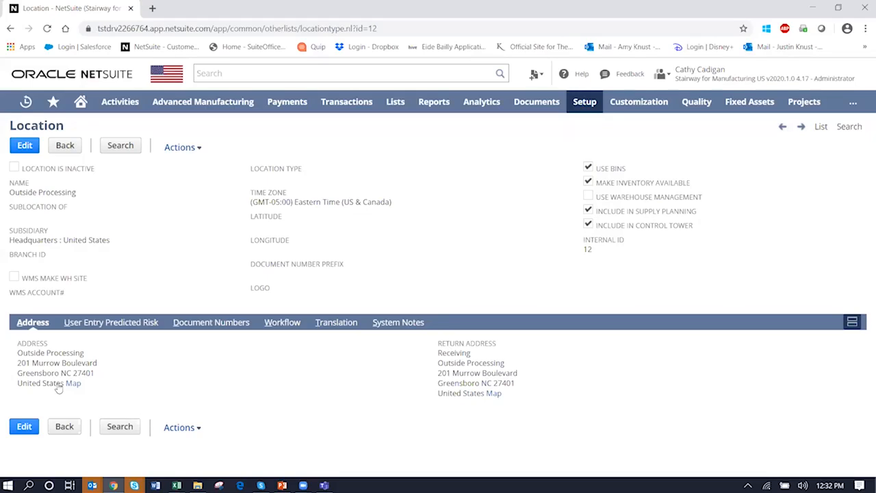
Step: Find the vendor ACOM Business Solutions and examine its outsourced manufacturing location assignment
click(287, 74)
text(acom)
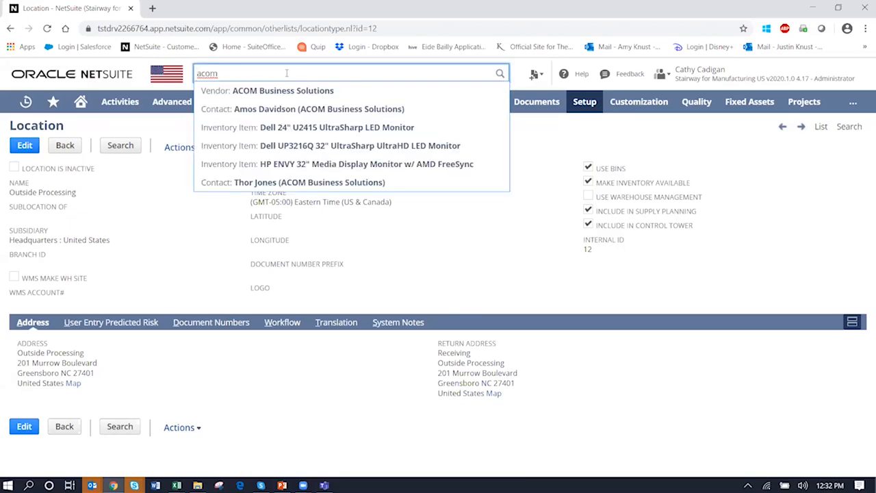
click(284, 96)
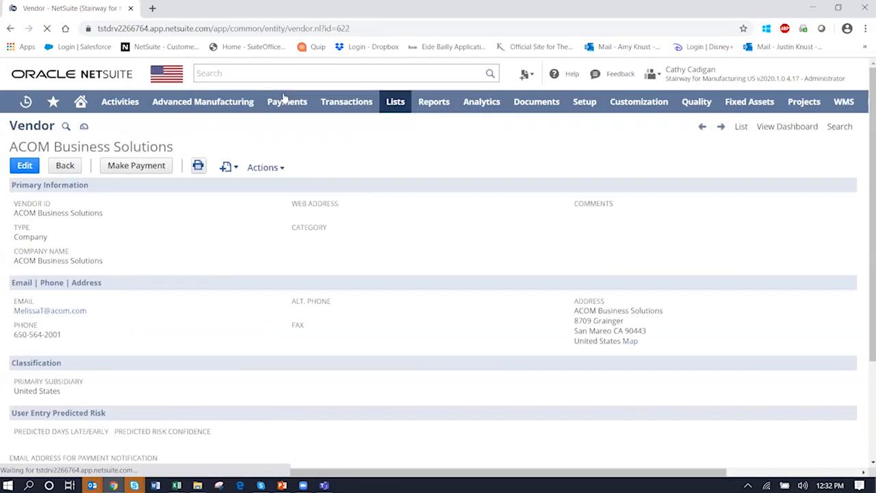
drag(870, 333, 864, 434)
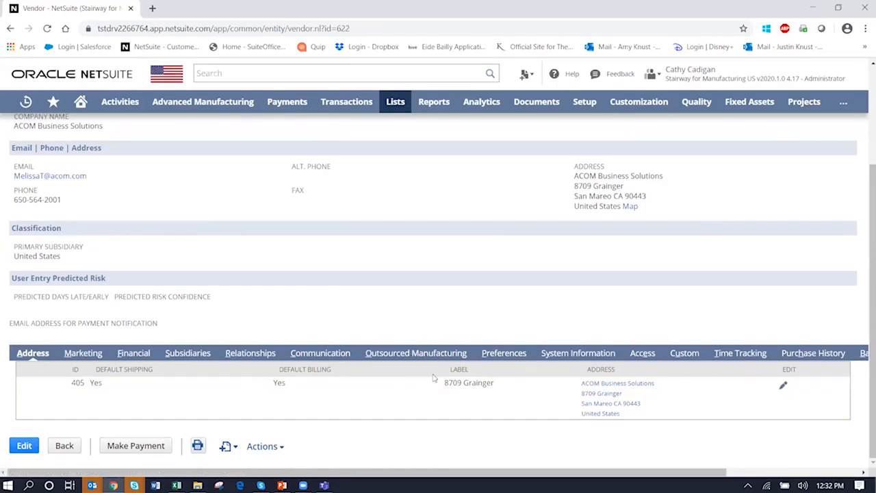
click(424, 355)
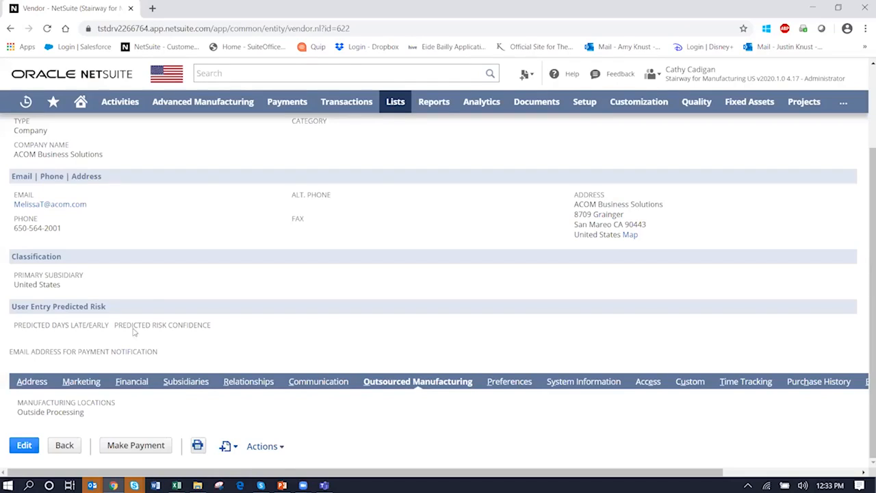
Step: Search for "saf mfg" and open the SAF 100 MFG Charge item record
click(299, 72)
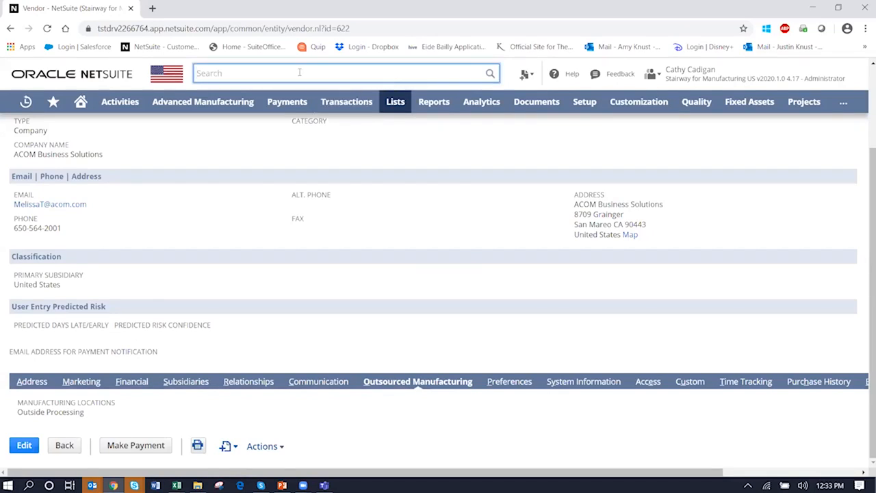
text(saf mfg)
click(301, 91)
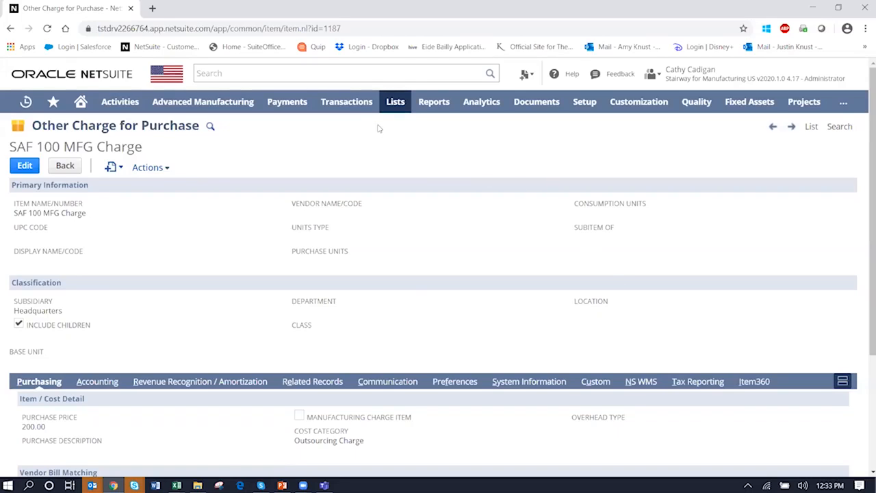
Step: Start a new purchase order using the Standard Outsourced Purchase Order form
mouse_move(357, 102)
mouse_move(365, 177)
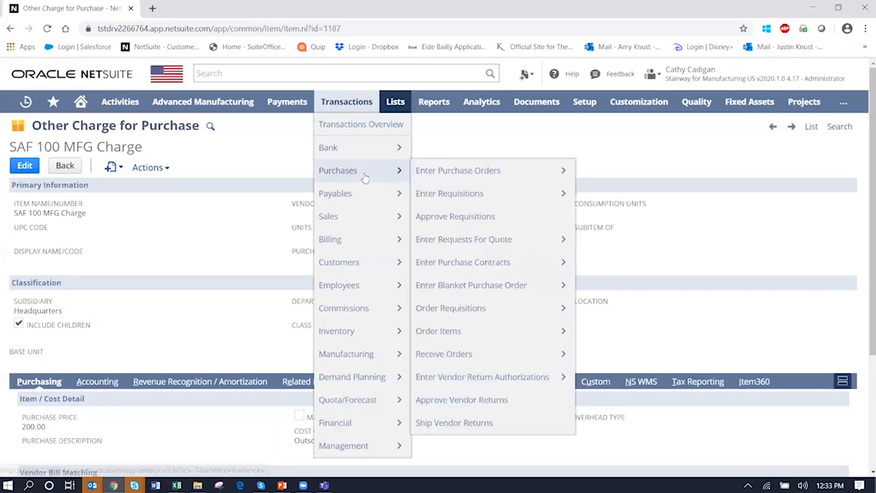
click(488, 178)
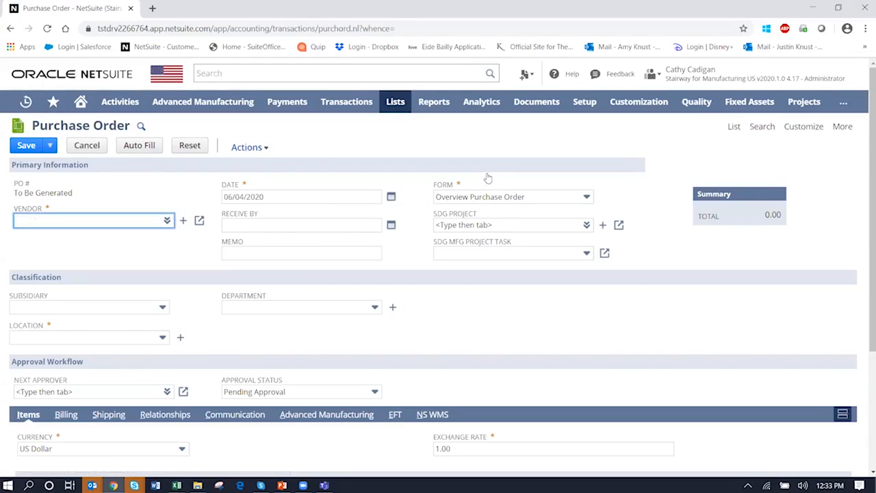
click(587, 198)
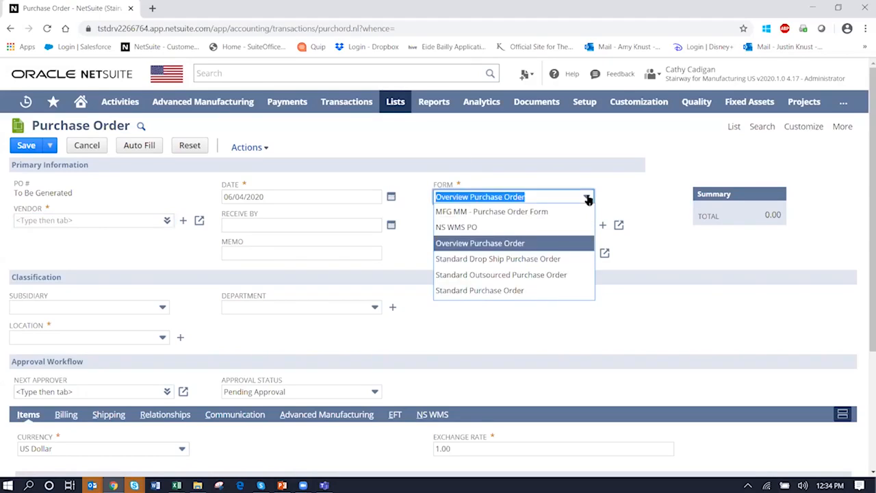
click(532, 276)
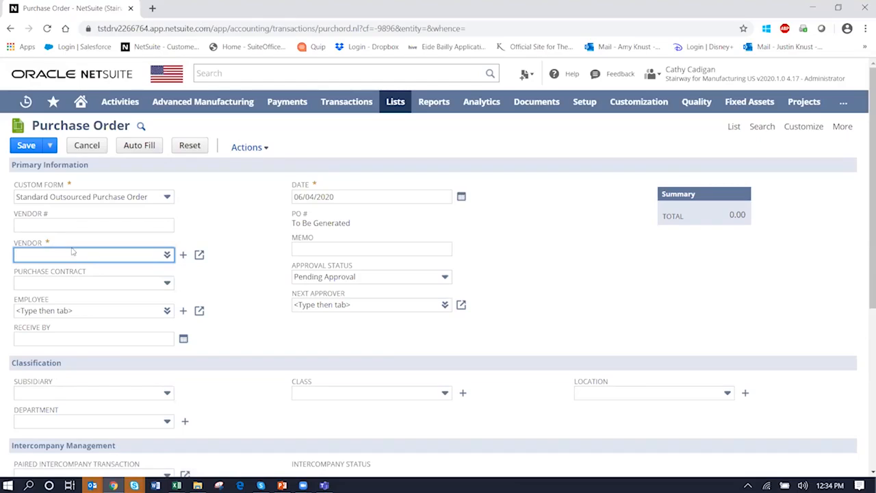
Step: Set the purchase order's vendor to ACOM Business Solutions and dismiss the field help
text(acom)
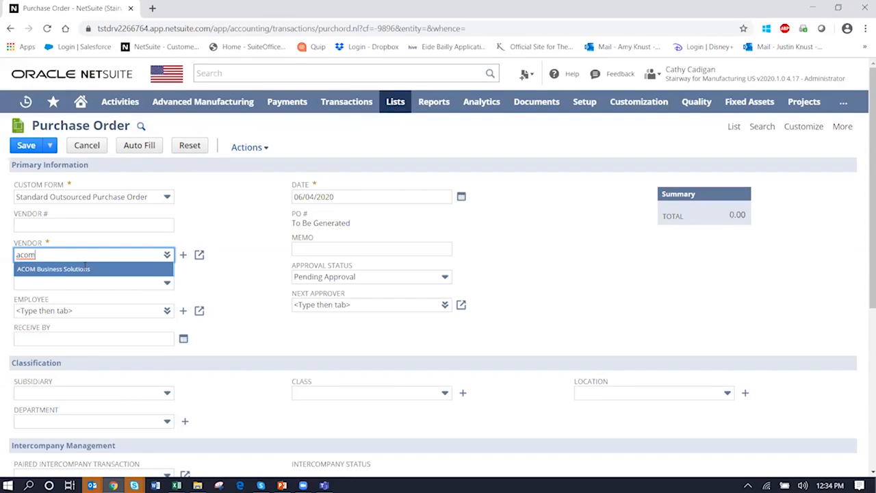
click(82, 269)
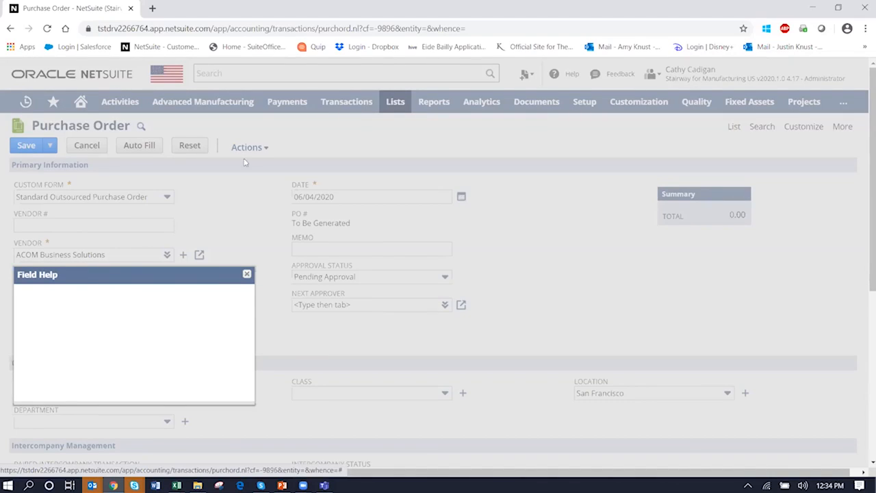
click(246, 276)
Step: Choose SAF200 as the assembly on the purchase order's first item line
drag(864, 176, 864, 344)
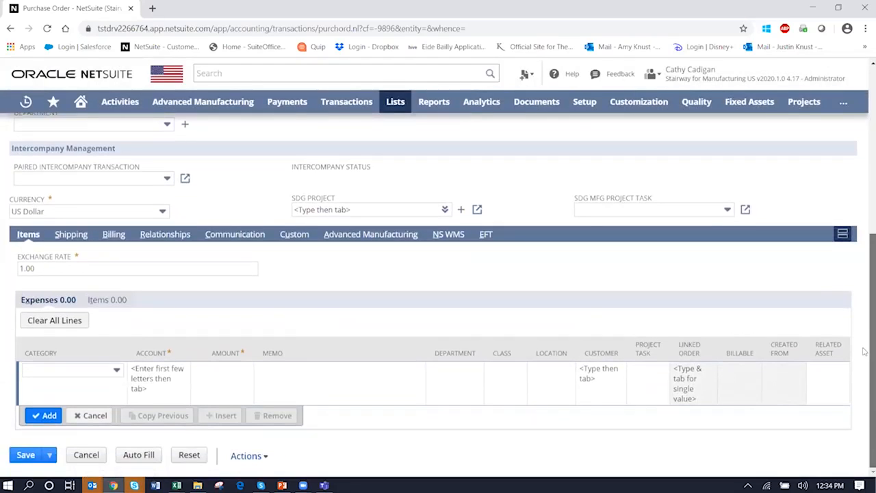
click(105, 301)
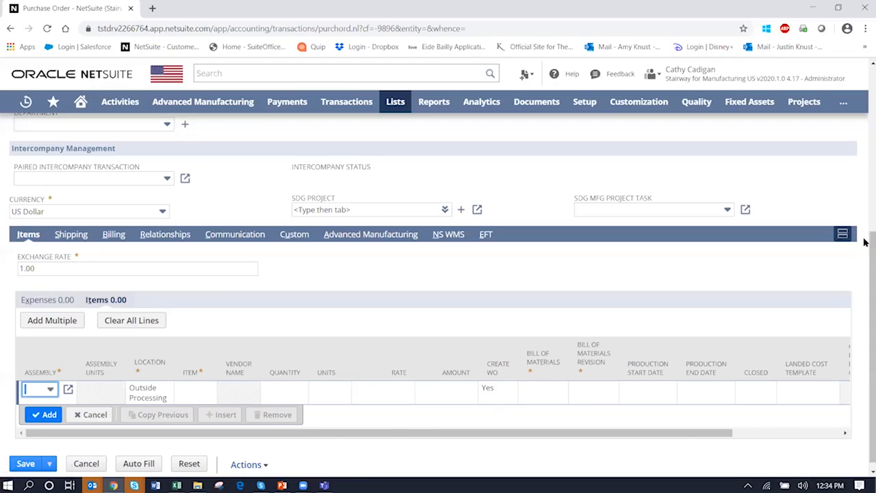
drag(864, 240, 864, 259)
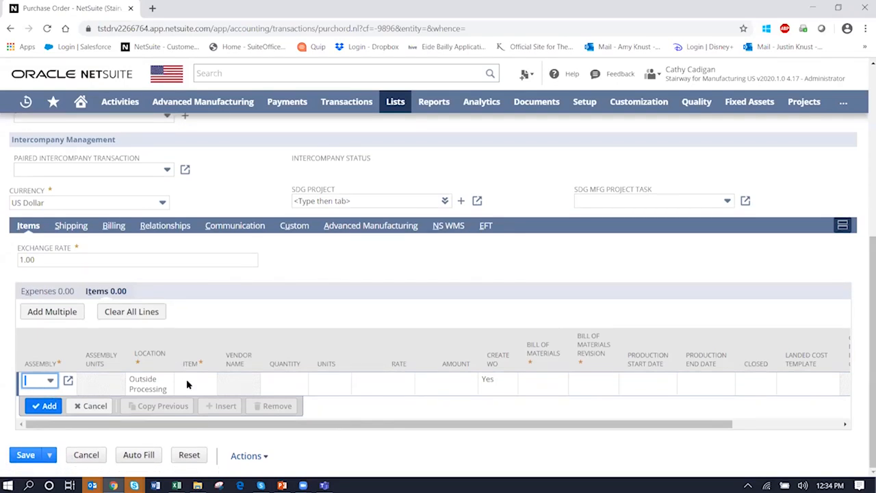
click(36, 382)
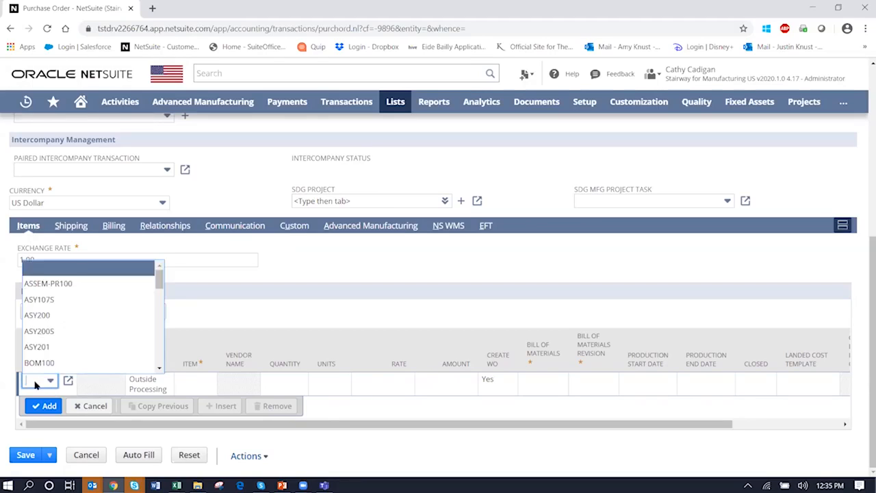
text(SAF1)
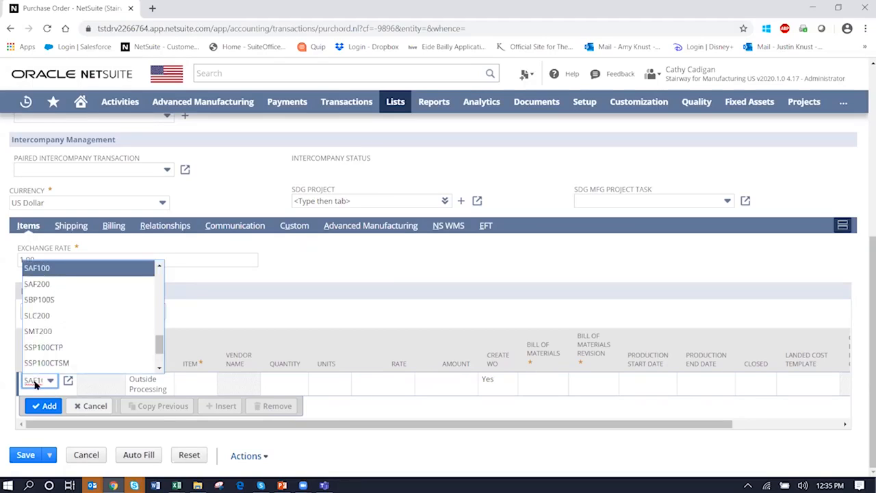
click(37, 283)
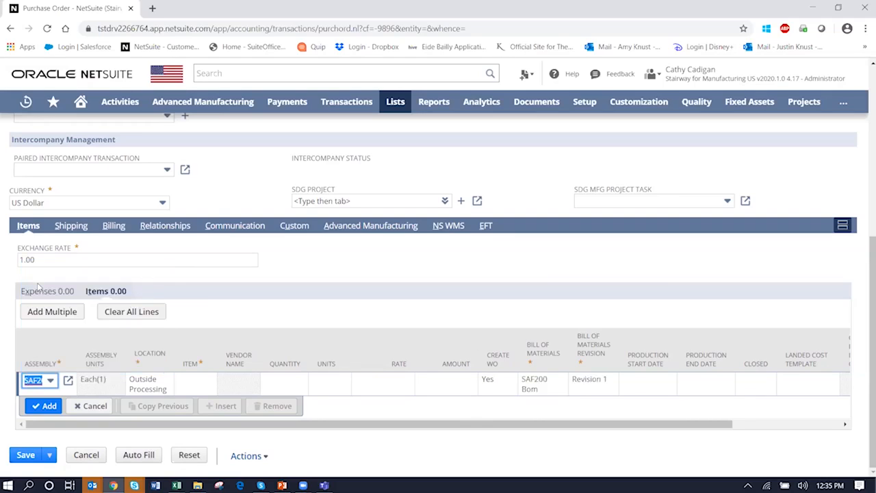
key(Tab)
Step: Set the SAF200 line's item to SAF 100 MFG Charge
click(181, 385)
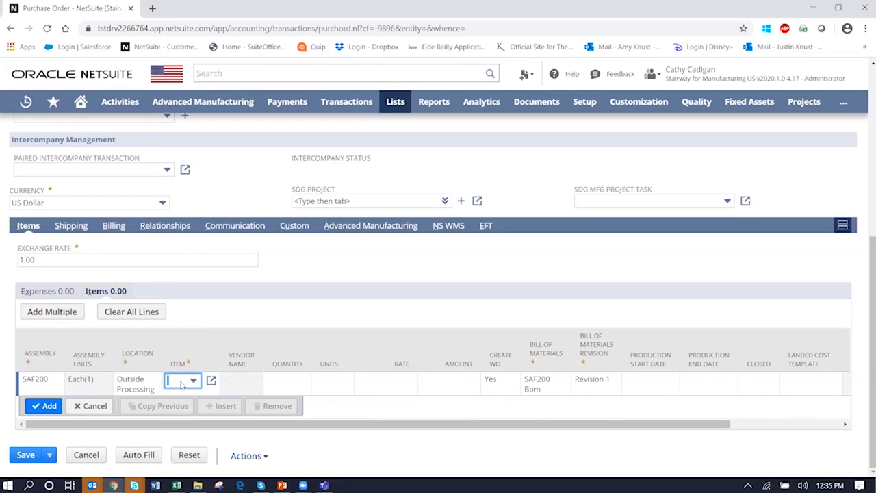
click(194, 381)
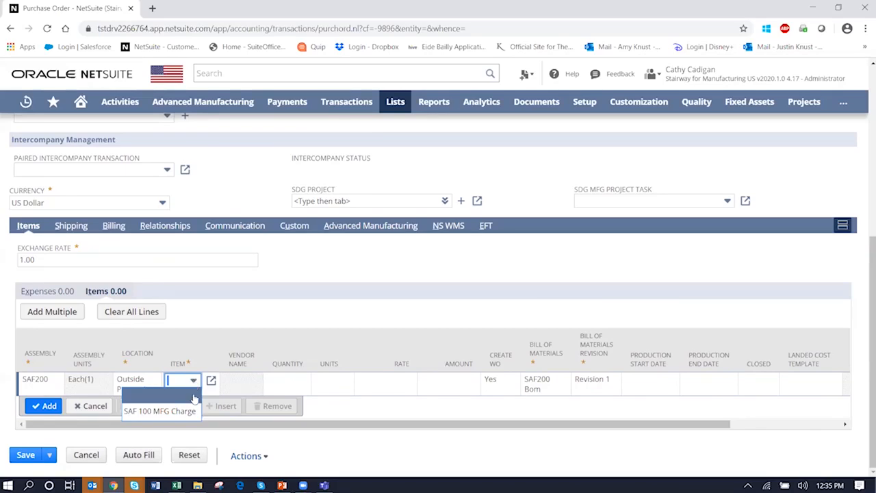
click(160, 411)
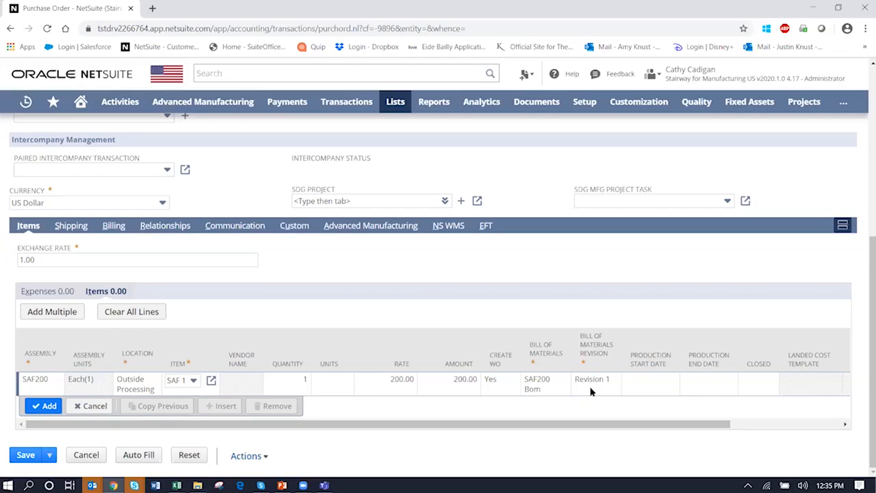
Step: Change the line's bill of materials to SAF200 Smith Supplies and its revision to Revision 2
click(552, 384)
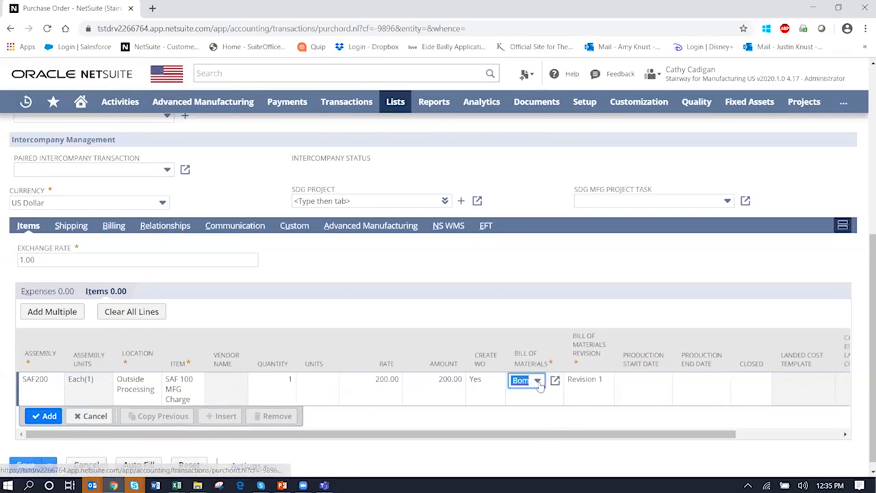
click(539, 384)
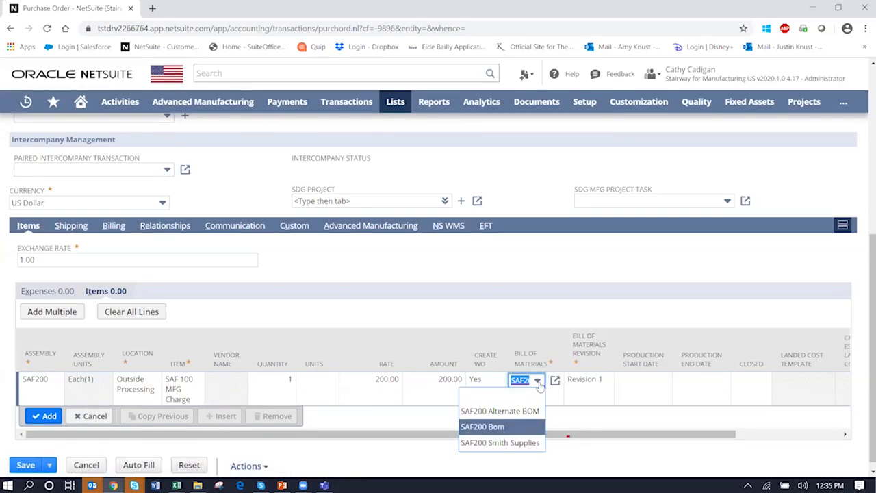
click(528, 443)
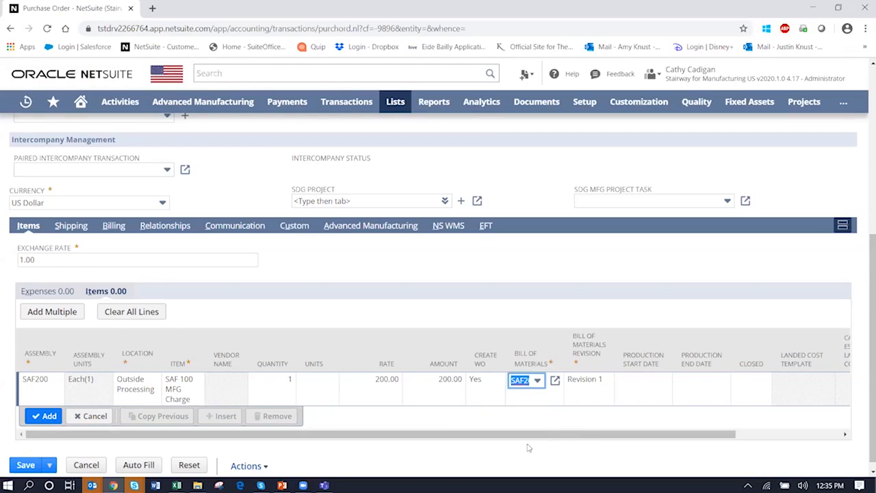
click(579, 380)
click(586, 381)
click(574, 423)
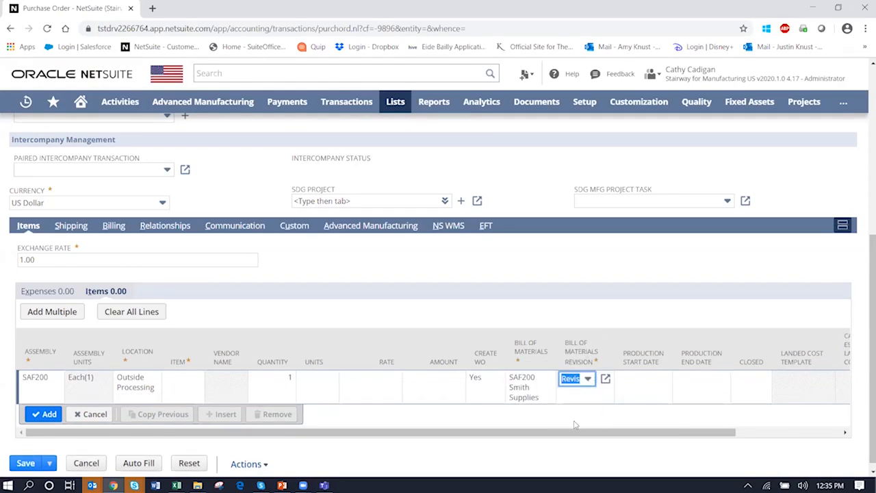
Step: Set the SAF200 line's production start date to 06/12/2020 and end date to 06/19/2020, and try to add the line
click(626, 384)
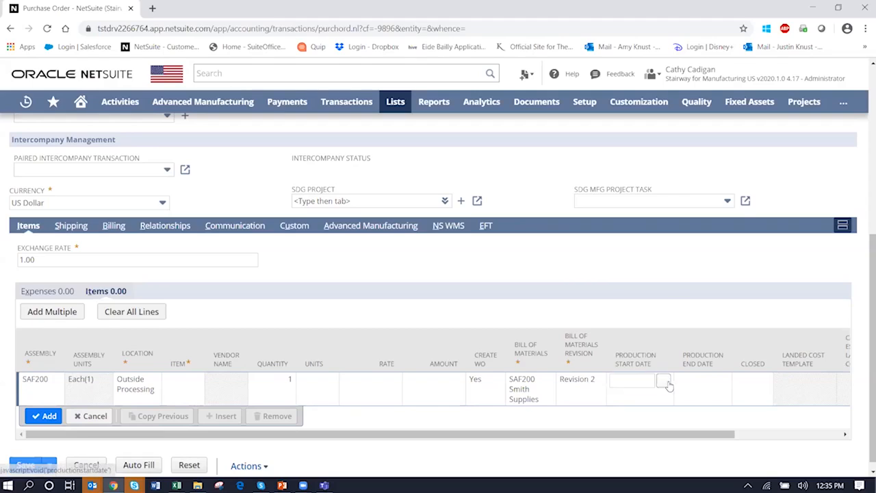
click(665, 382)
click(645, 334)
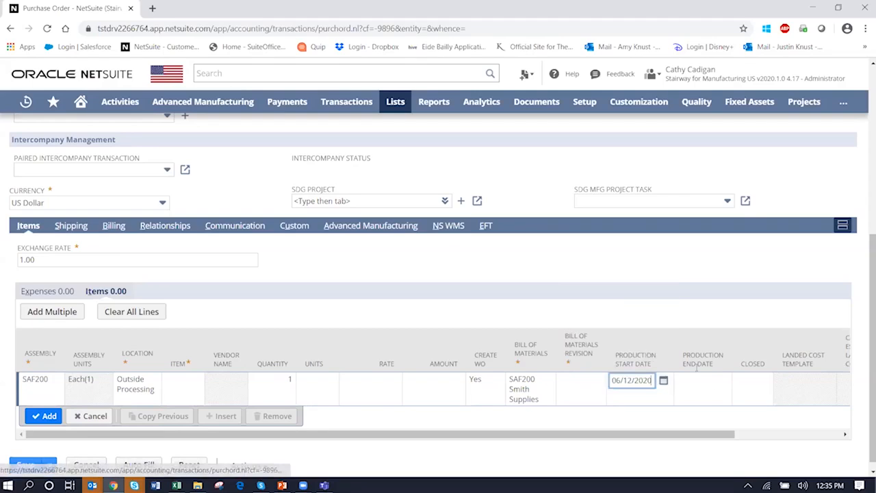
click(705, 382)
click(721, 381)
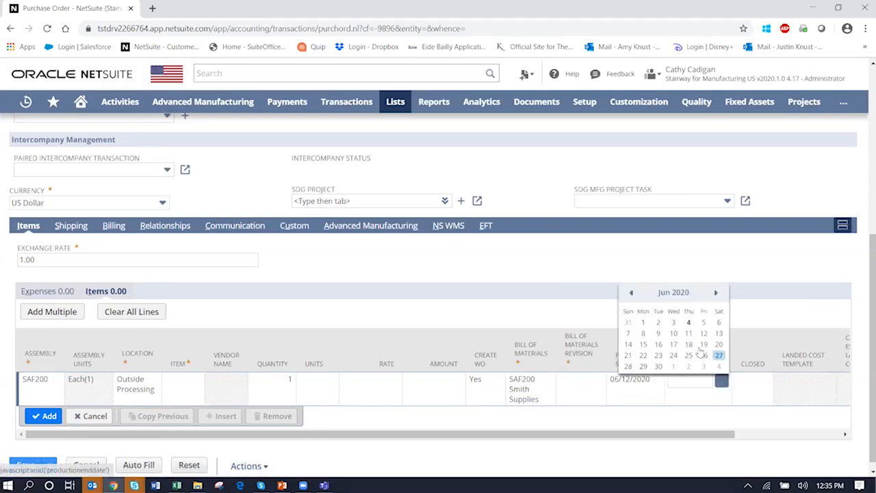
click(700, 348)
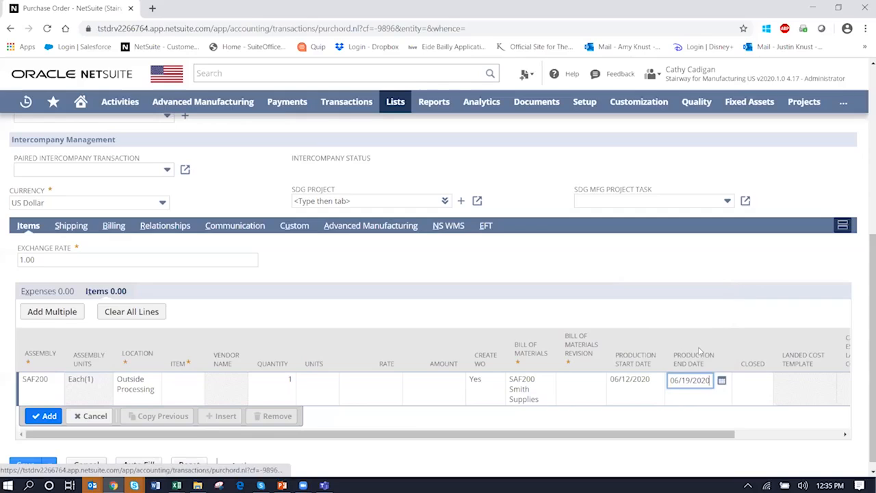
click(48, 416)
click(541, 94)
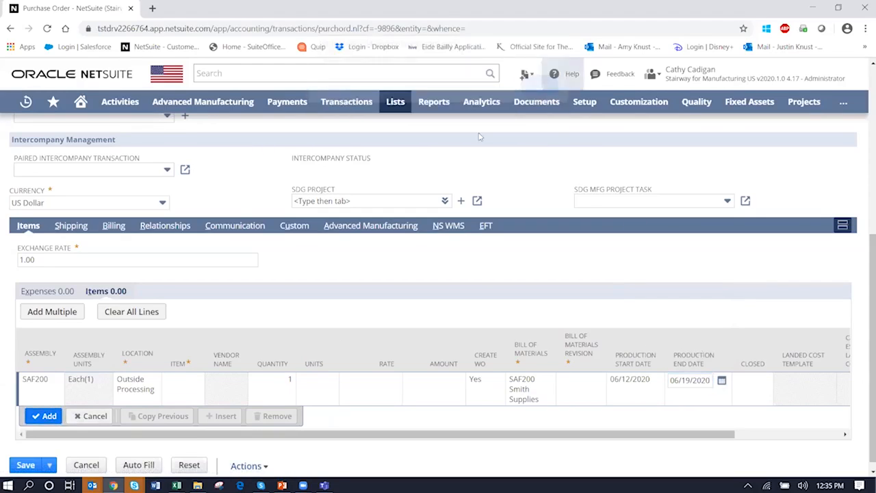
Step: Choose SAF 100 MFG Charge as the item on the SAF200 line
click(187, 389)
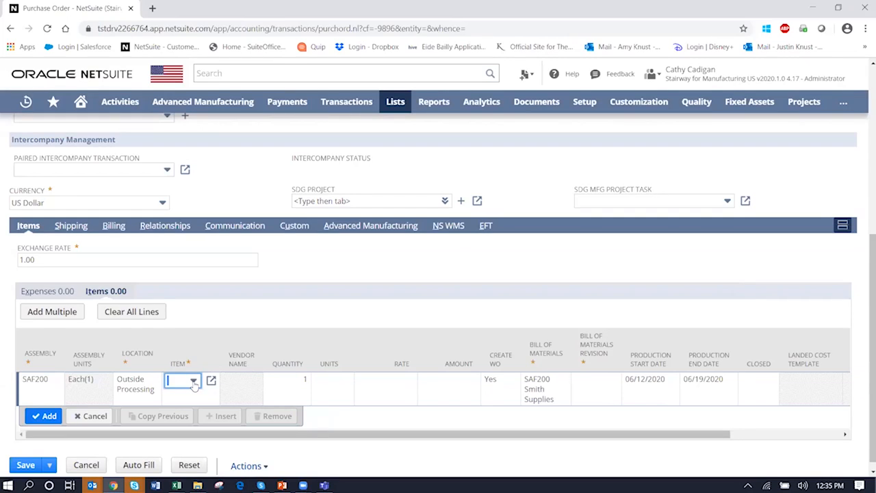
click(193, 388)
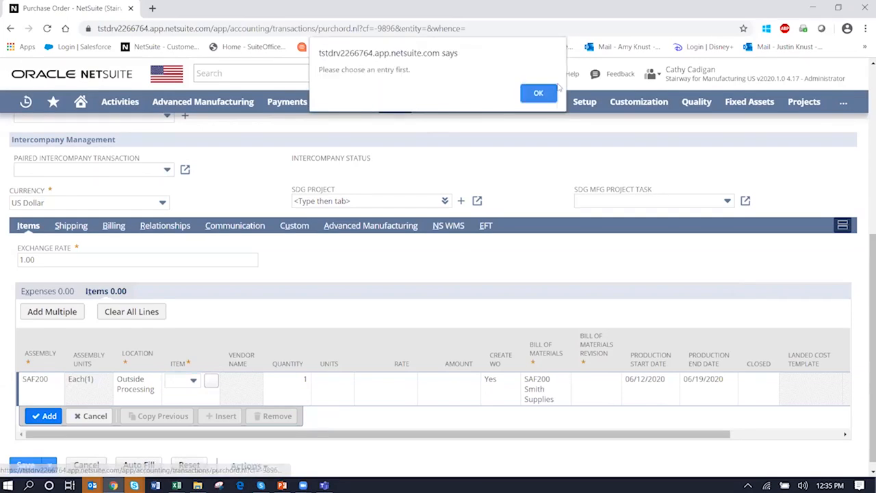
click(551, 94)
click(195, 385)
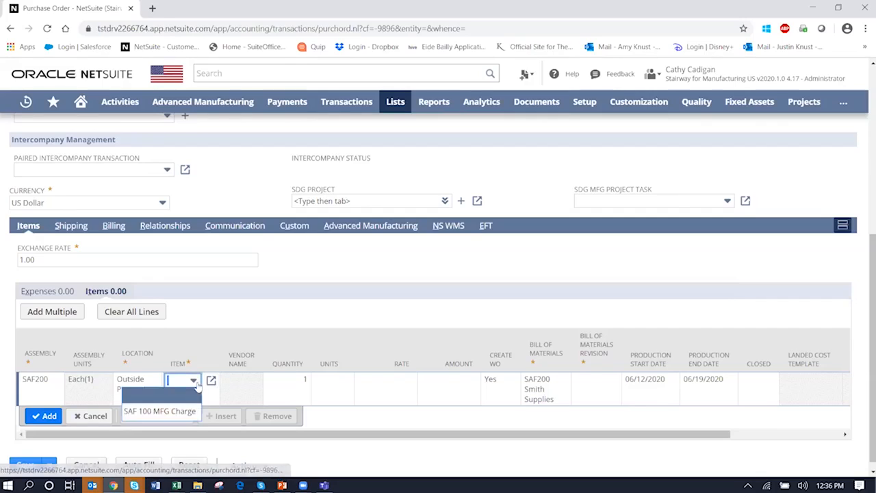
click(188, 411)
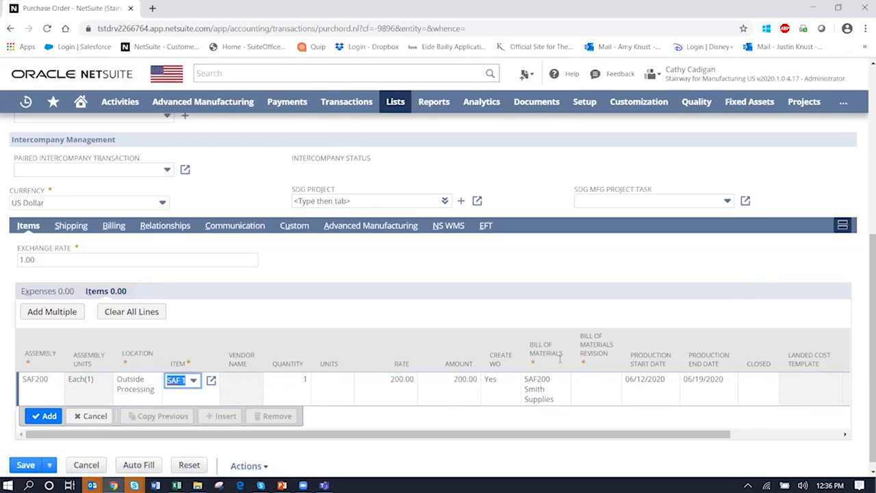
Step: Set the SAF200 line's bill of materials revision to Revision 1 and add the line to the order
click(595, 385)
click(592, 382)
click(578, 409)
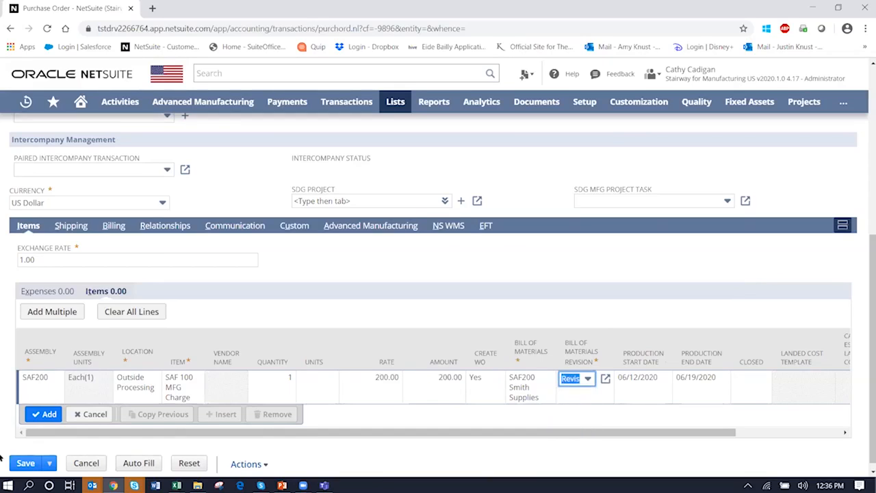
click(38, 415)
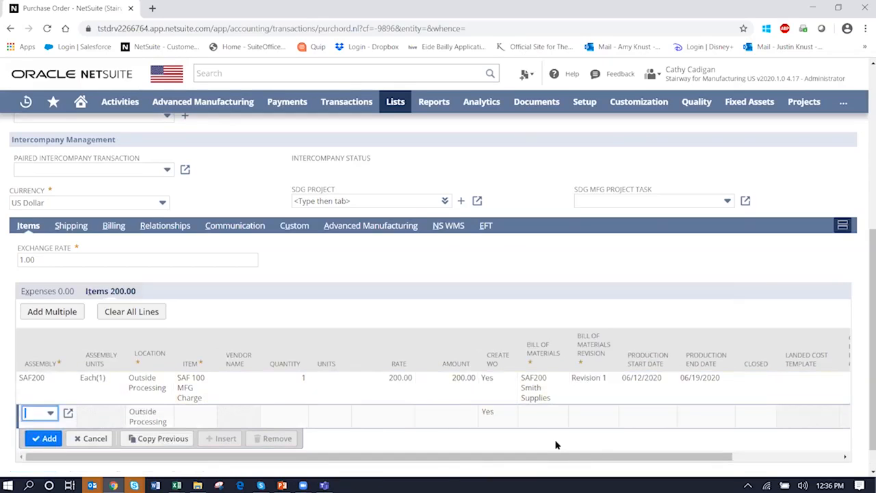
Step: Discard the empty second item line and save the purchase order
drag(552, 457, 716, 457)
drag(363, 458, 307, 452)
drag(872, 370, 803, 166)
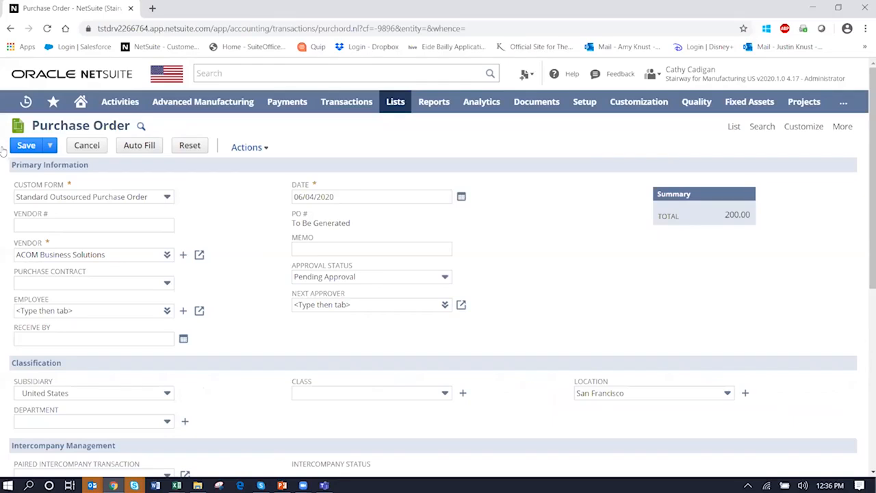
click(25, 145)
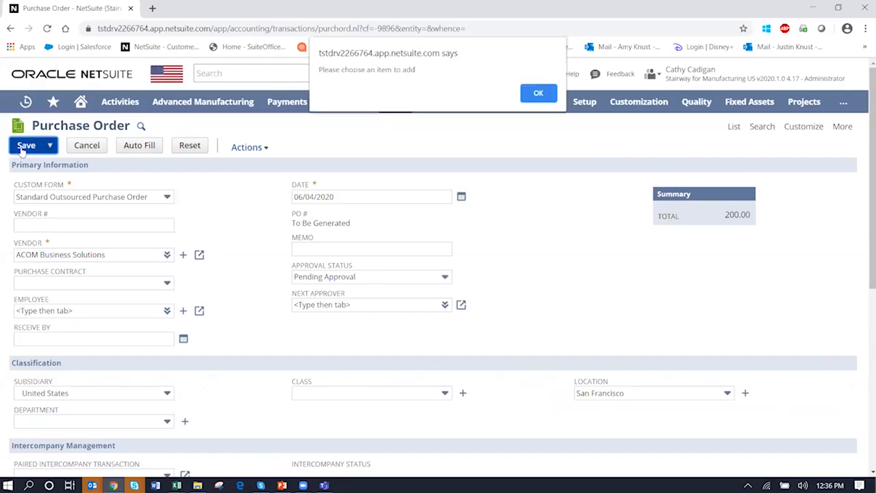
click(529, 96)
drag(866, 226, 866, 451)
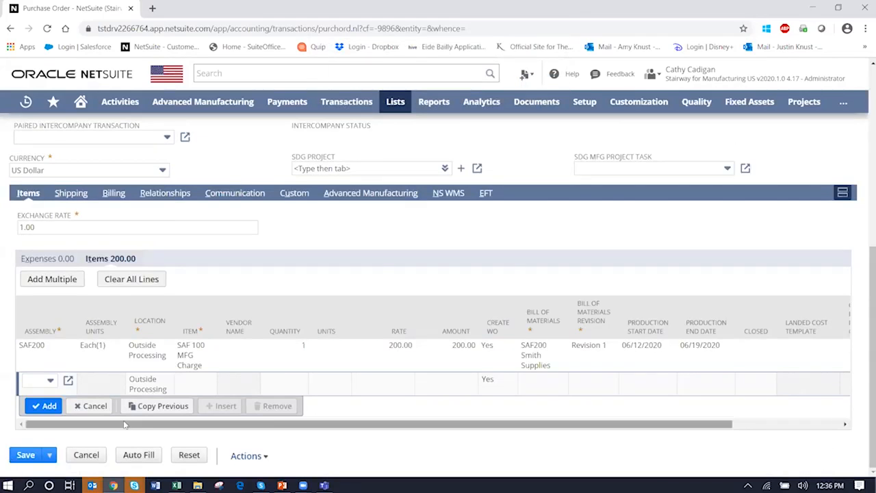
click(94, 408)
click(26, 456)
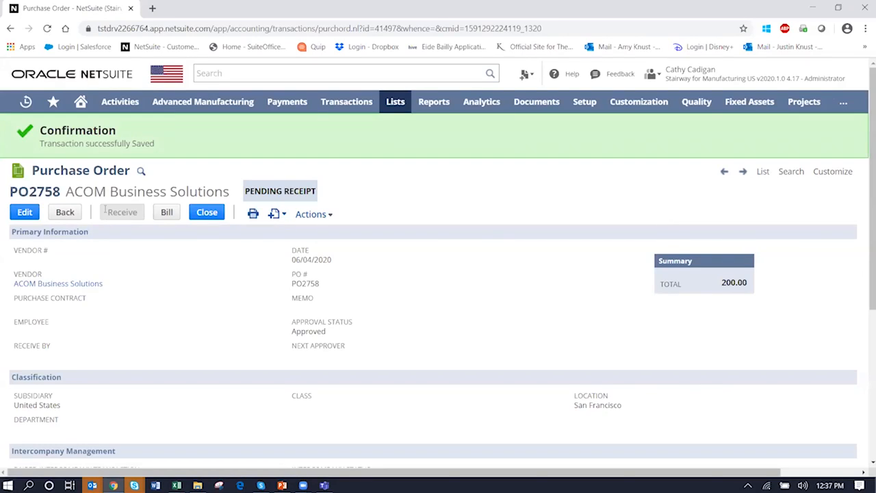
Step: Open the work order linked to the SAF200 line and examine its bill of materials, revision, dates and component items
scroll(855, 357, down, 4)
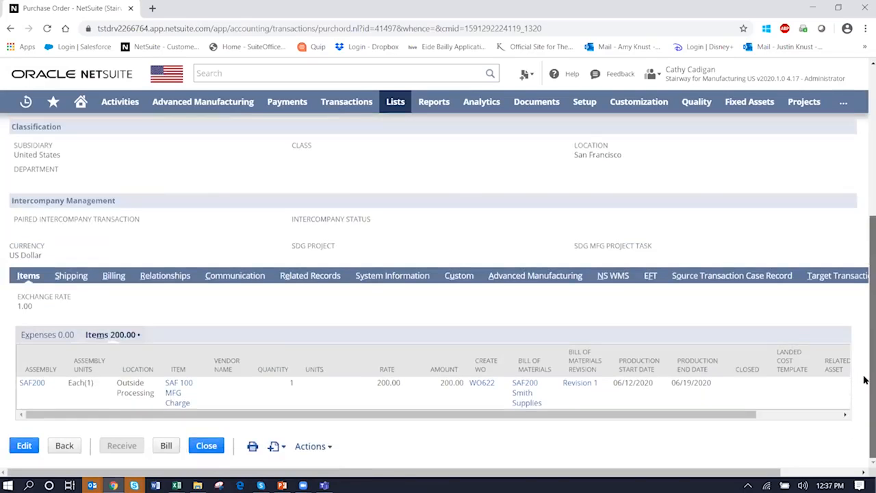
click(479, 384)
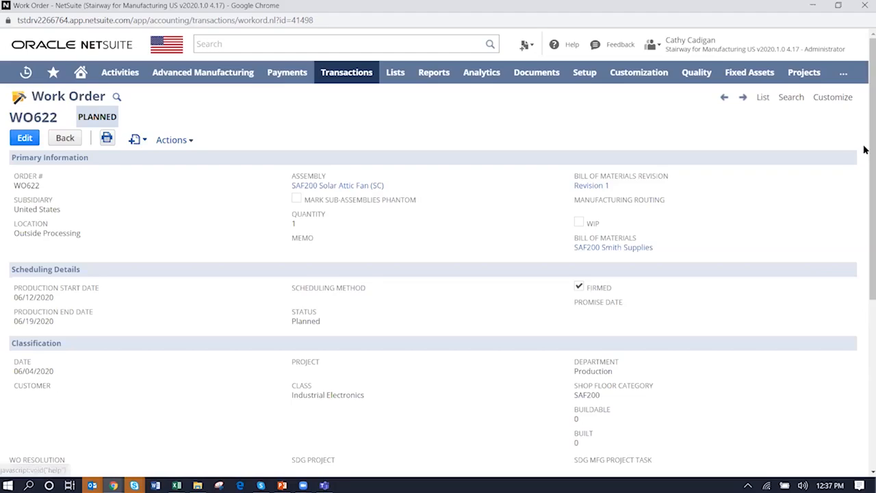
drag(867, 146, 865, 446)
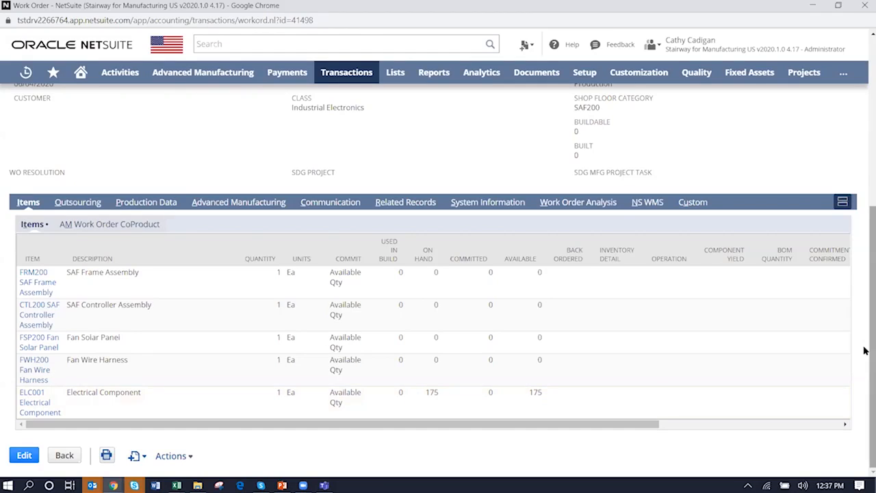
drag(864, 333, 864, 126)
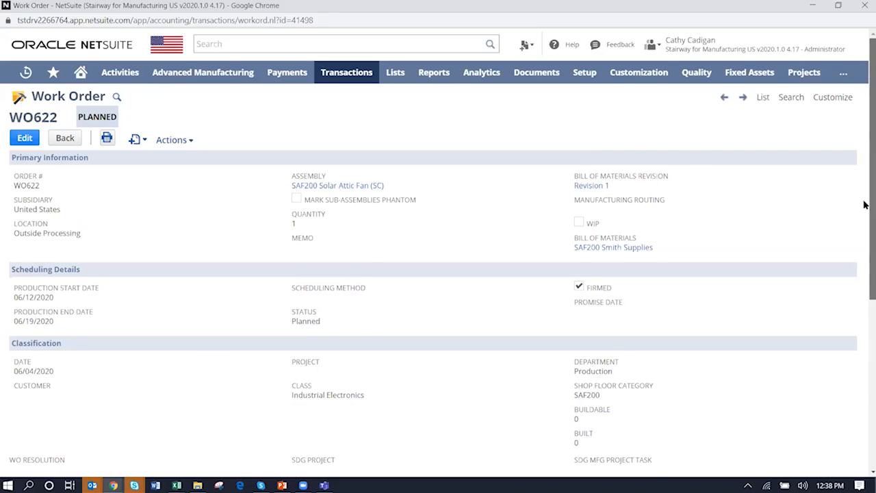
scroll(453, 266, down, 4)
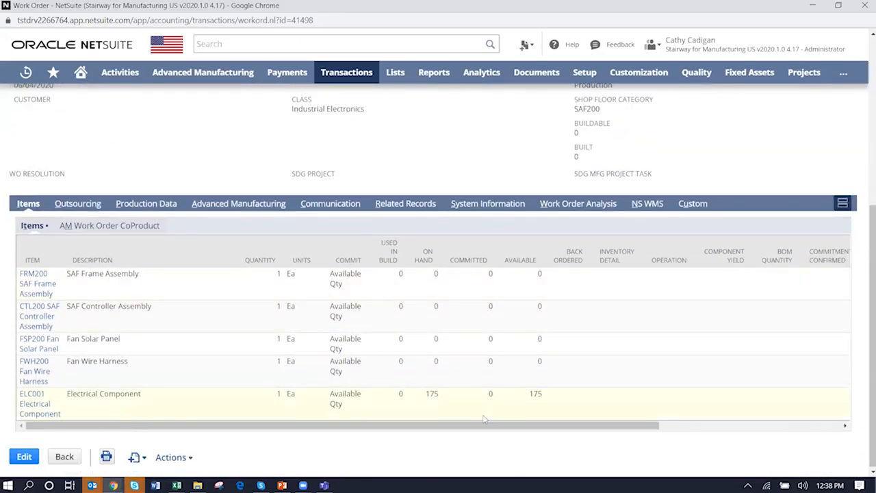
drag(873, 322, 865, 3)
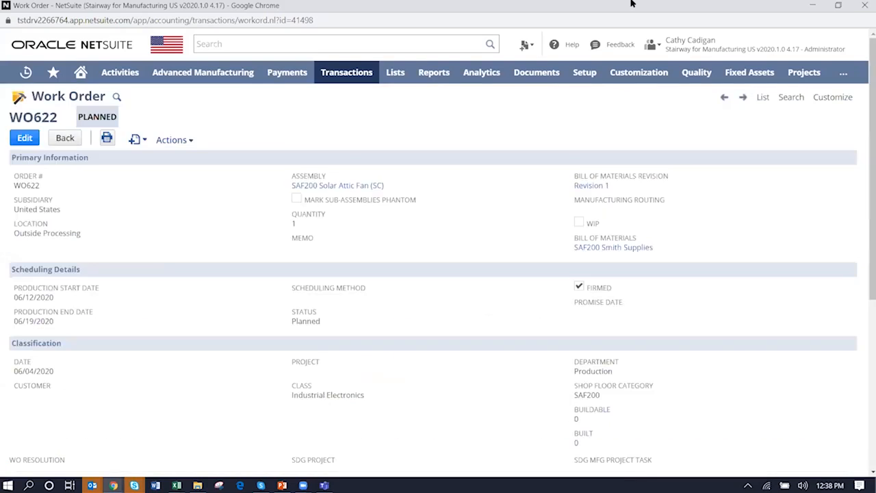
Step: Start a new purchase order using the Standard Outsourced Purchase Order form
mouse_move(356, 76)
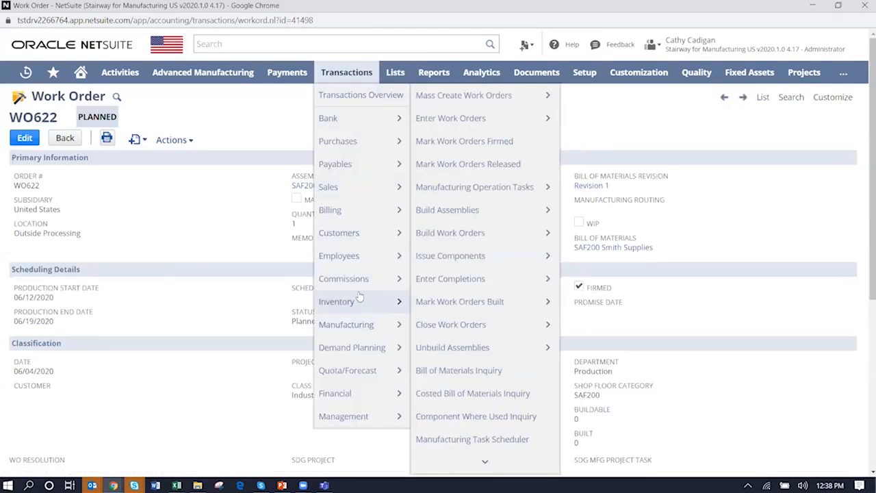
mouse_move(356, 256)
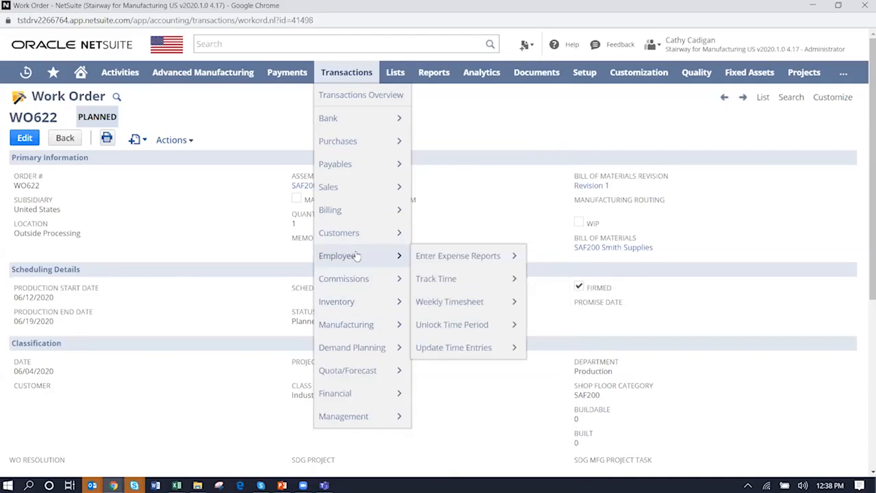
click(438, 141)
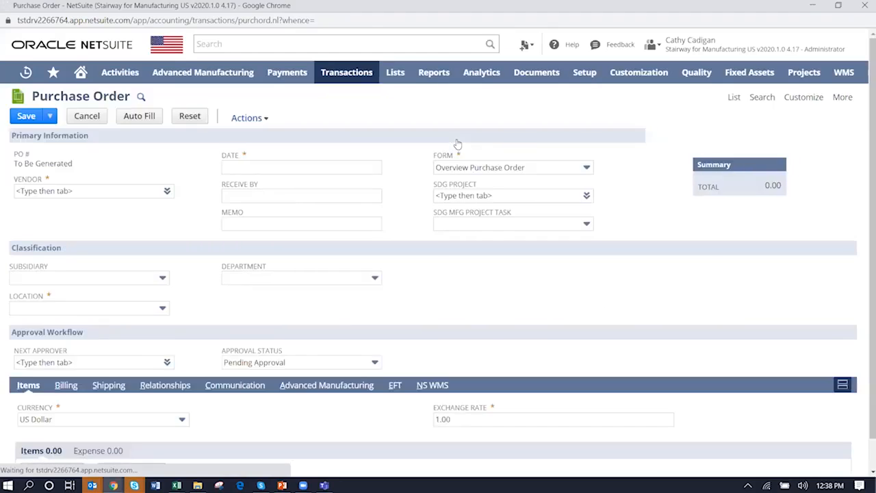
click(520, 171)
click(524, 246)
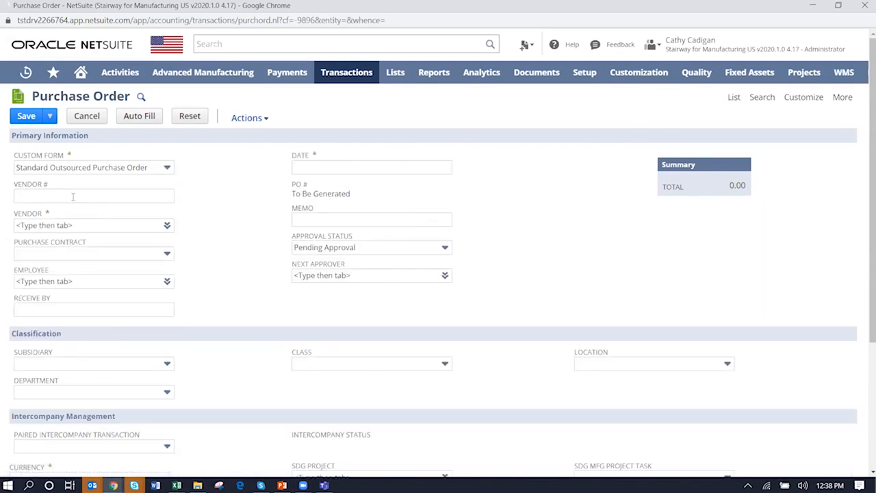
Step: Set the new purchase order's vendor to ACOM Business Solutions and dismiss the field help
click(78, 226)
text(acom)
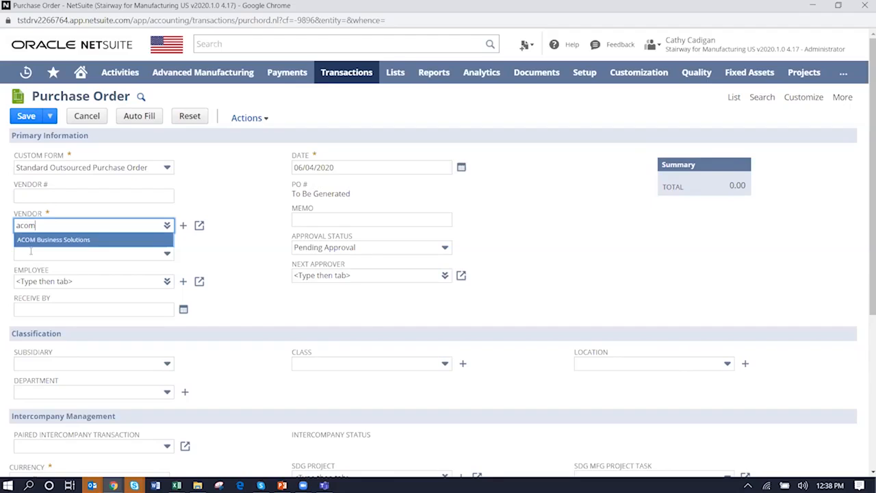
click(36, 241)
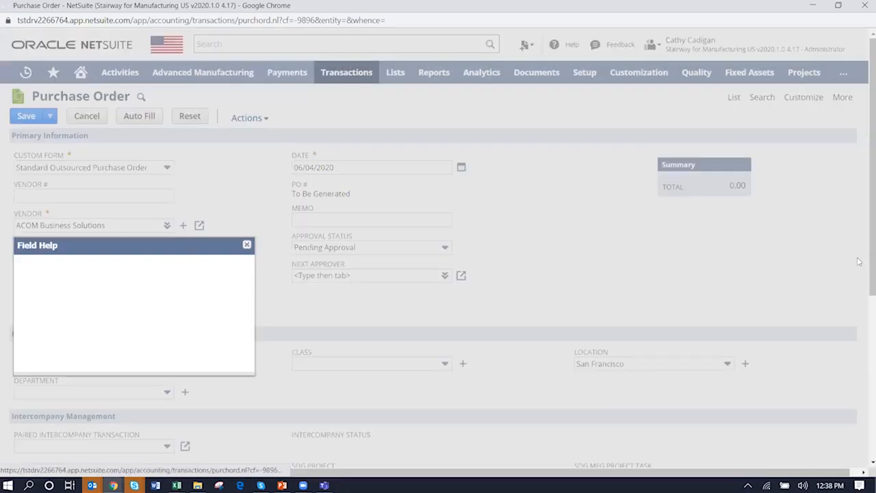
click(246, 245)
Step: Choose SAF100 as the assembly on the first item line, with SAF 100 MFG Charge as its item
drag(867, 251, 867, 427)
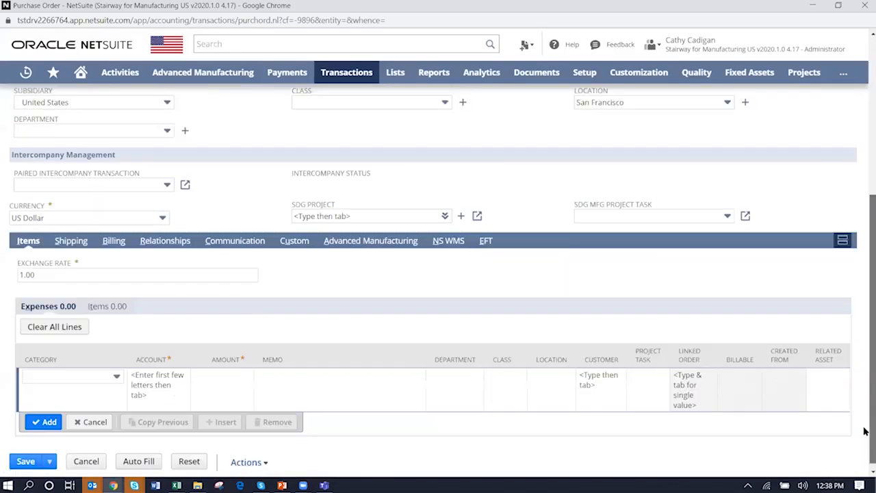
click(107, 300)
click(33, 389)
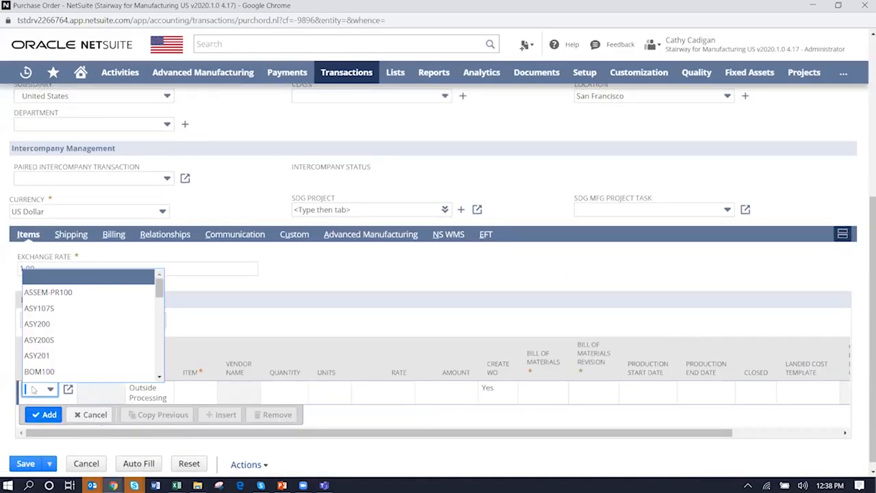
text(SAF1)
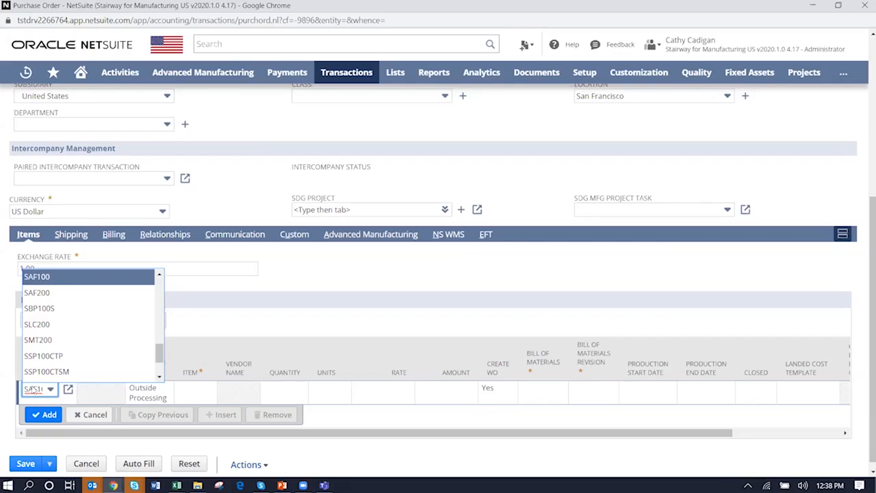
key(Tab)
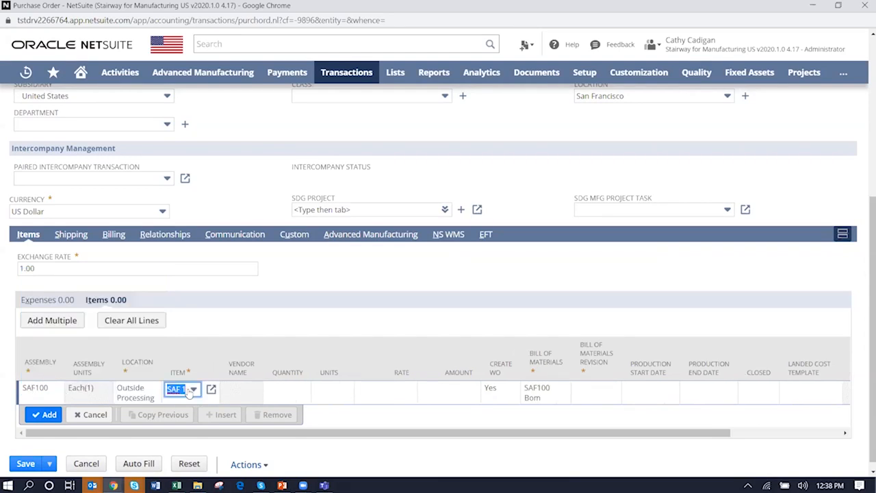
key(Tab)
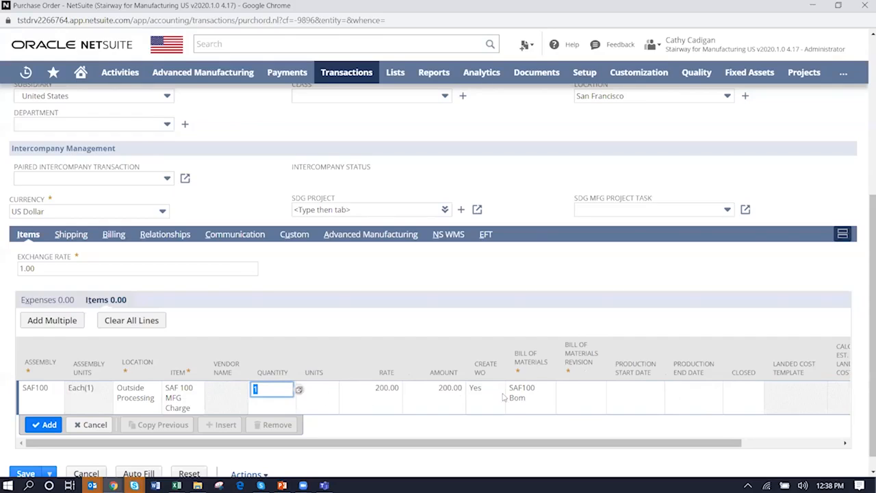
Step: Set the SAF100 line's bill of materials revision to Revision 1
click(587, 398)
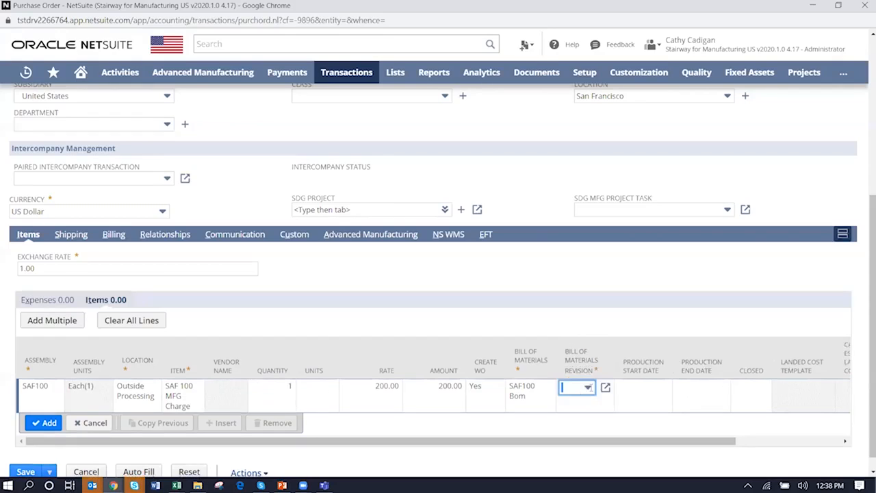
click(587, 387)
click(582, 414)
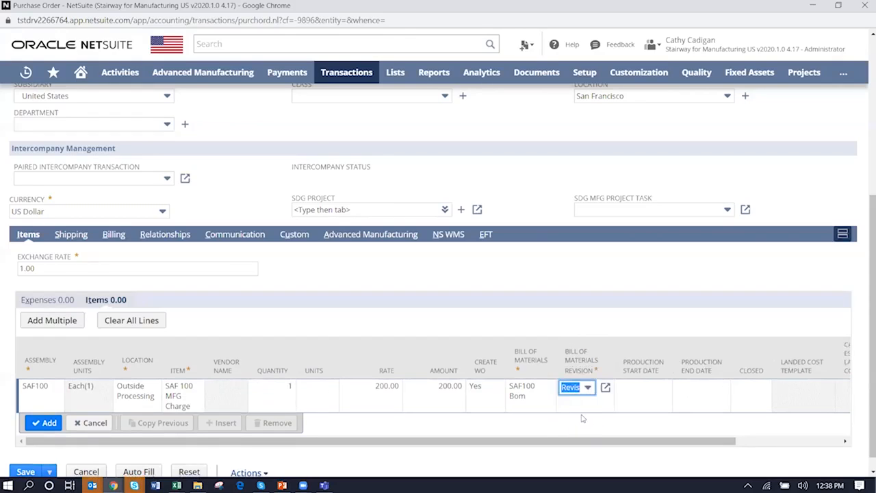
Step: Set the SAF100 line's production start date to 06/12/2020 and end date to 06/19/2020, and add the line
click(641, 397)
click(662, 388)
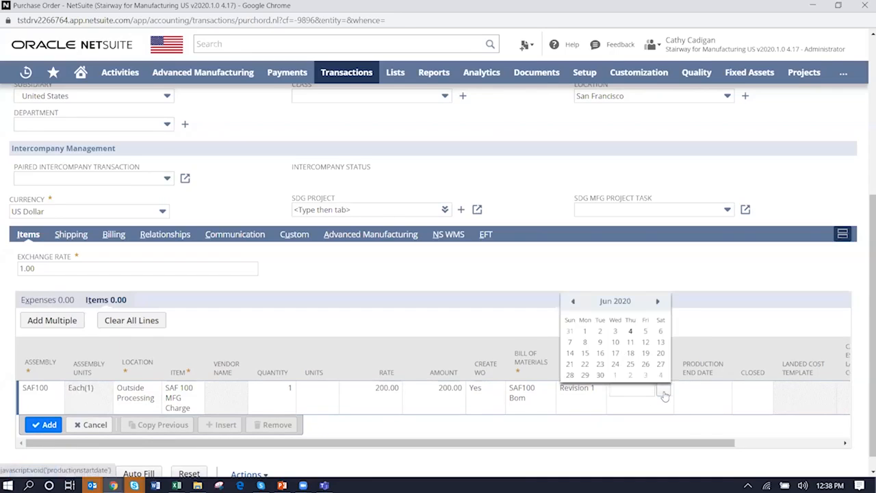
click(646, 342)
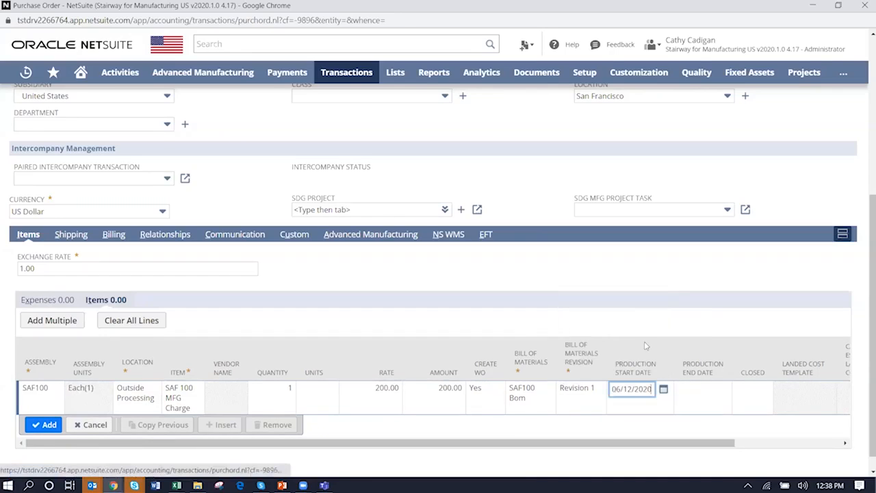
click(712, 389)
click(721, 388)
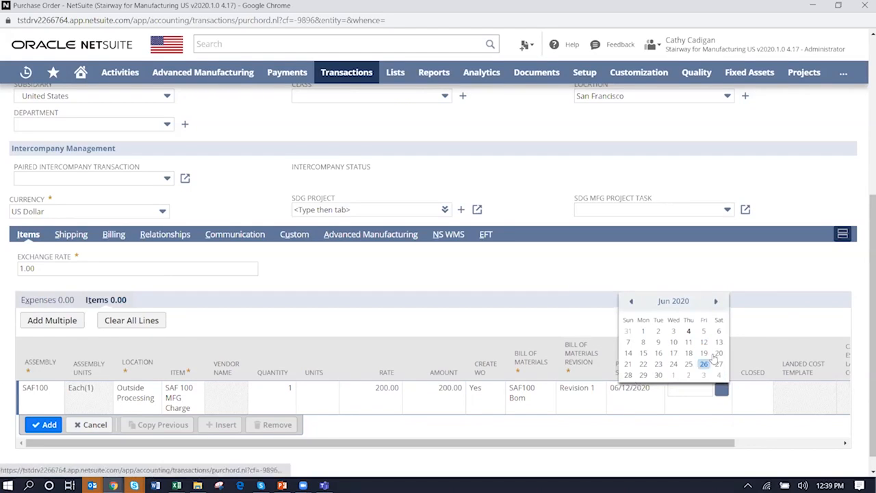
click(704, 353)
click(47, 425)
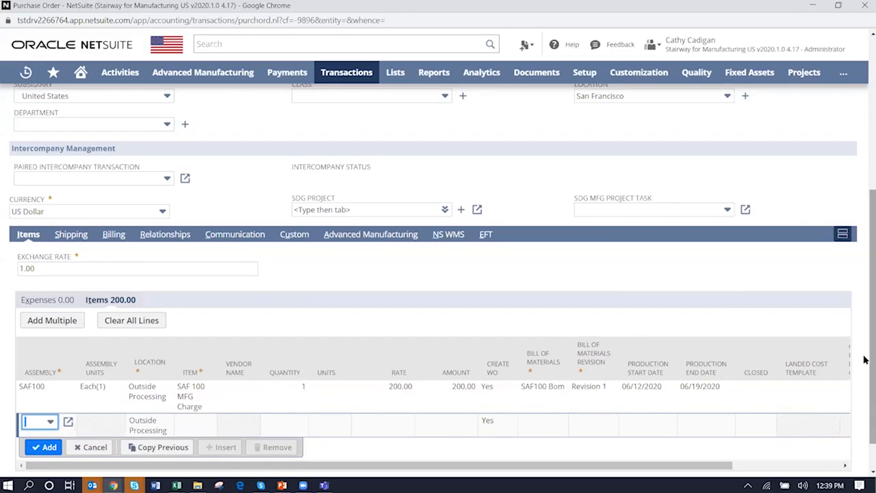
Step: Save the SAF100 outsourced purchase order, leaving the blank second item line unused
scroll(865, 361, down, 1)
click(20, 456)
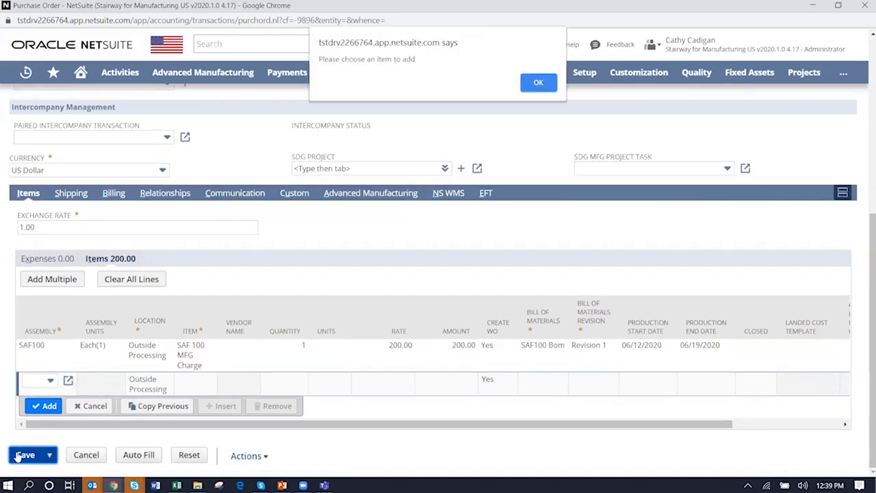
click(533, 86)
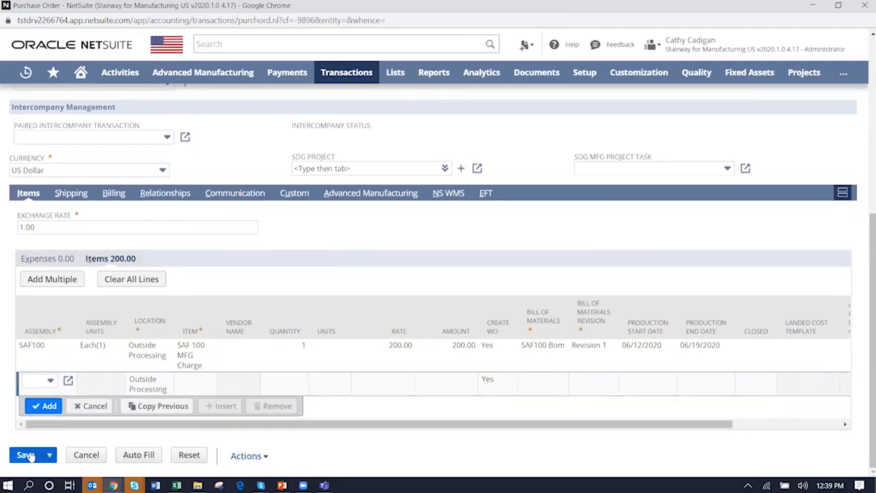
click(26, 455)
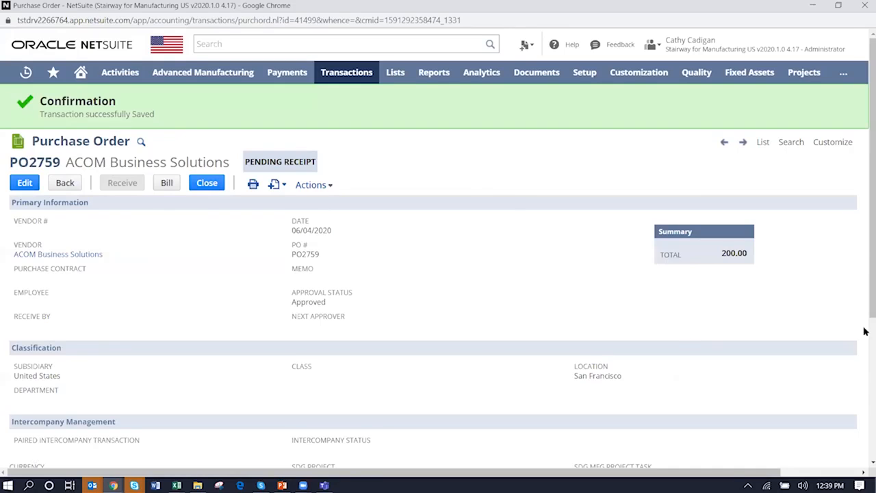
Step: Open the work order created from the SAF100 purchase line and review its scheduling details and component items
scroll(865, 403, down, 1)
scroll(865, 403, down, 3)
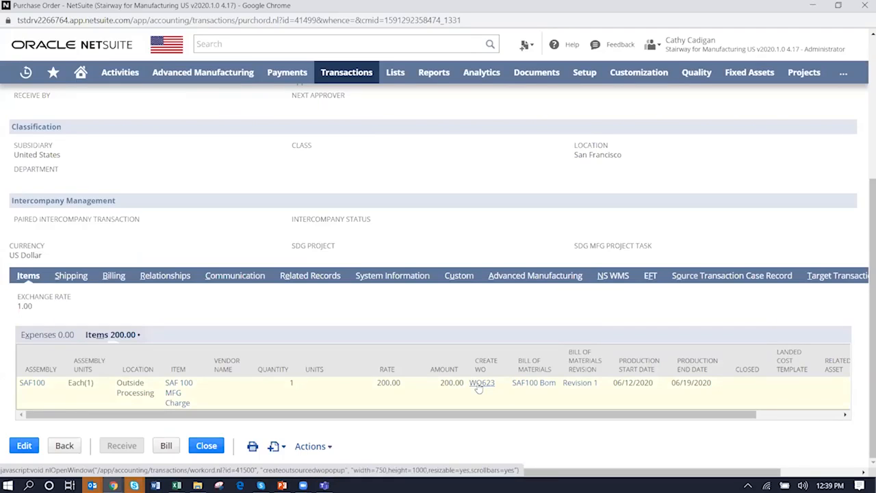
click(480, 385)
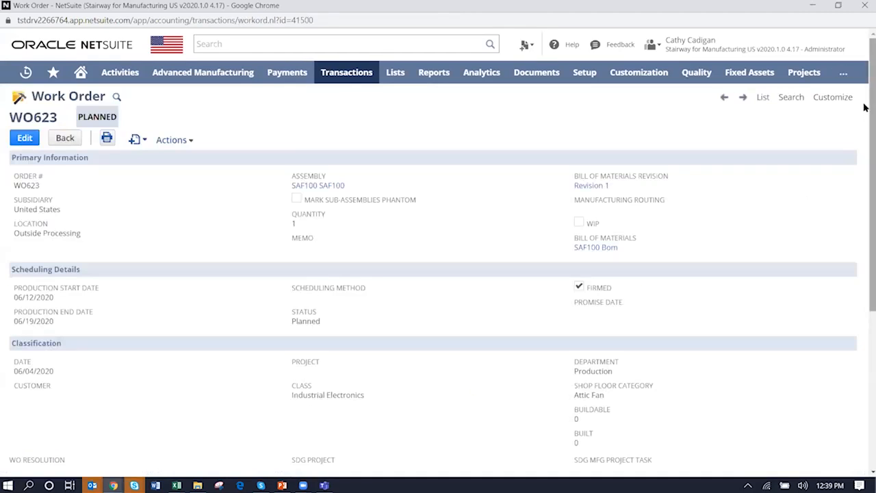
scroll(864, 106, down, 4)
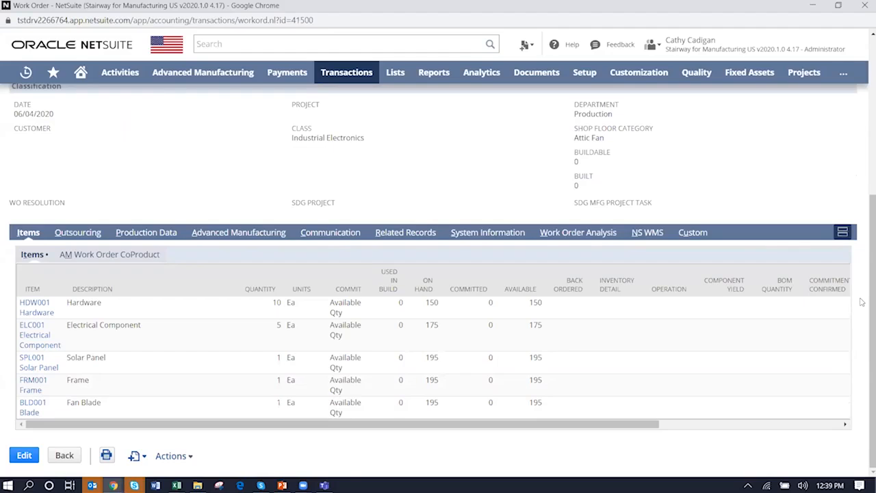
drag(864, 228, 865, 129)
drag(872, 226, 866, 197)
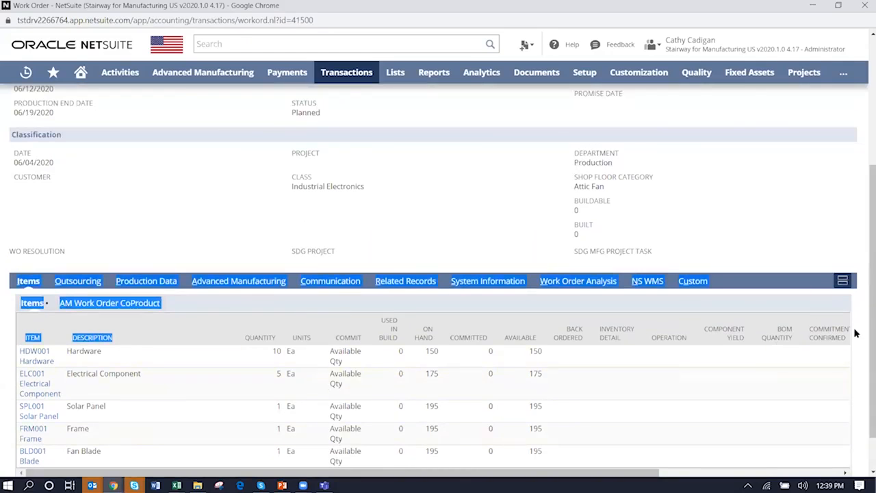
drag(864, 343, 867, 103)
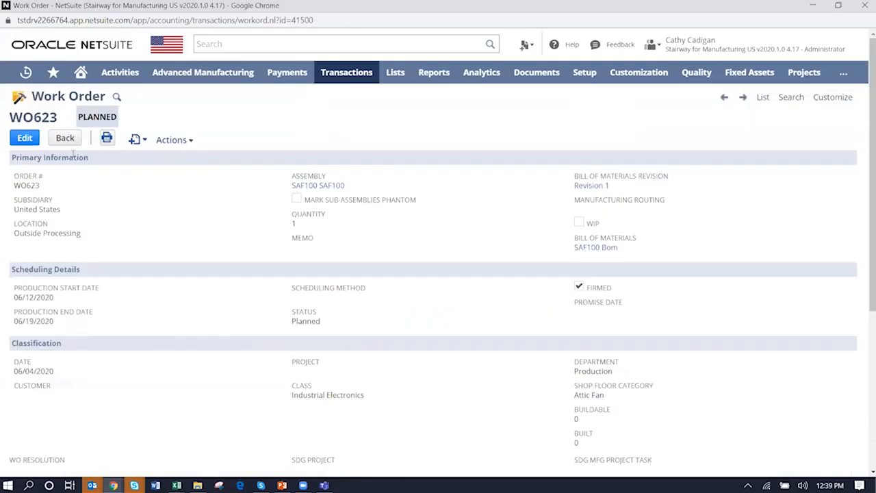
Step: Edit the SAF100 work order to set its status to Released and save it
click(24, 139)
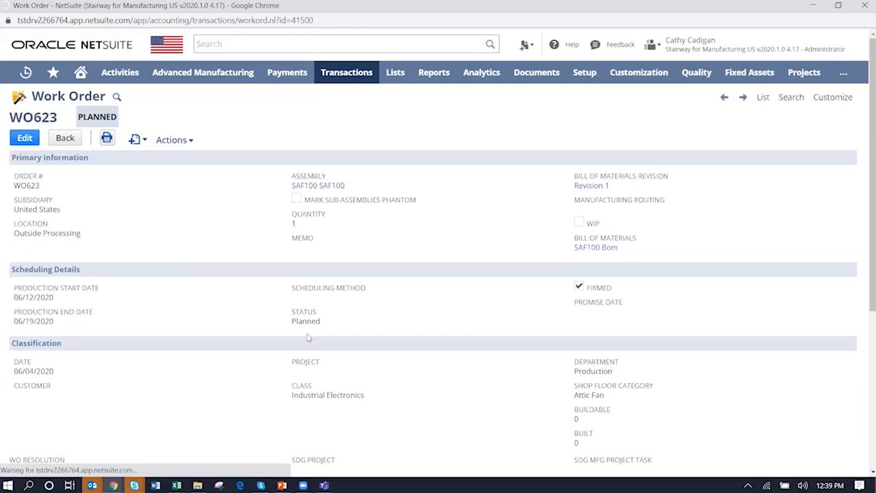
scroll(317, 352, down, 5)
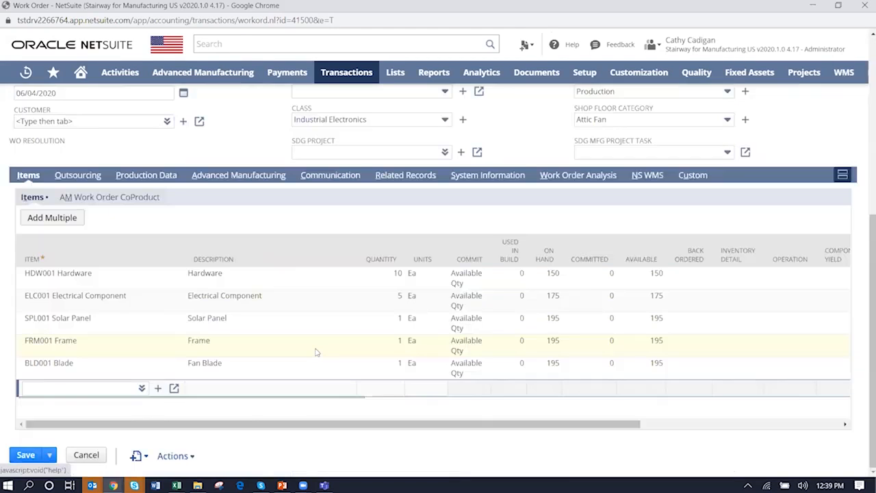
click(316, 352)
drag(864, 274, 865, 269)
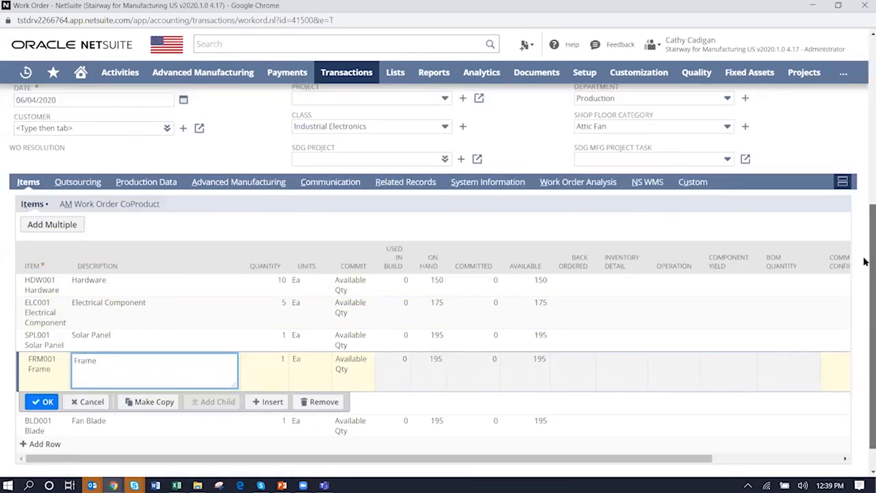
scroll(864, 269, up, 3)
click(332, 199)
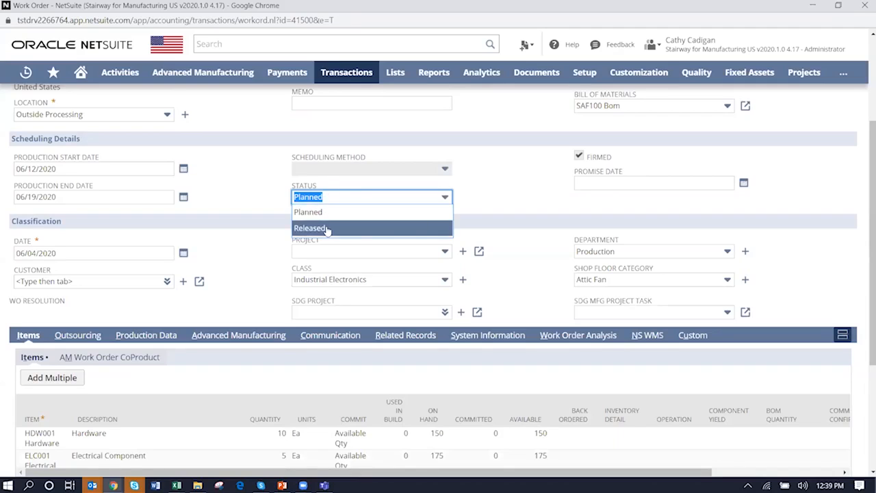
click(327, 230)
drag(866, 215, 866, 137)
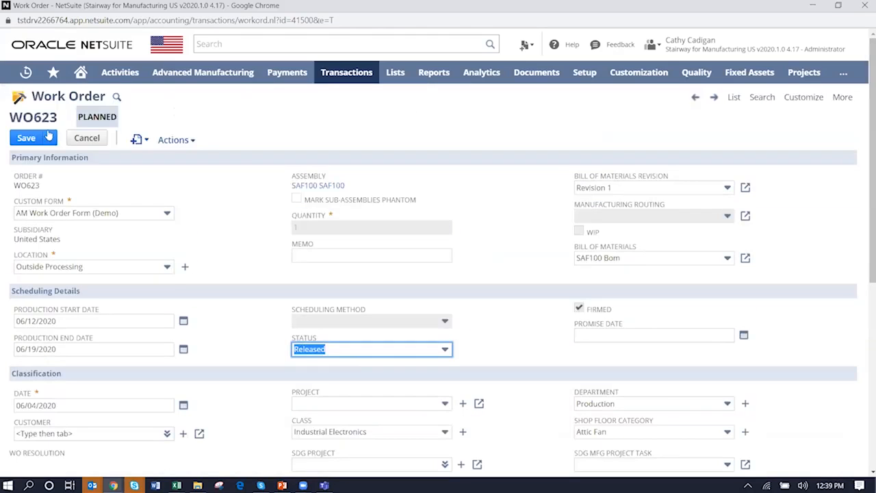
click(156, 140)
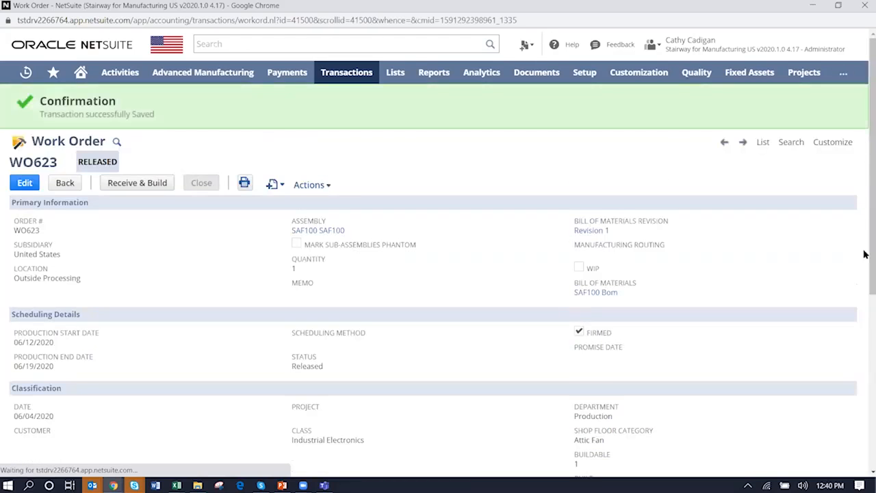
Step: Review the component commitments on the released SAF100 work order and close its window
drag(866, 252, 864, 330)
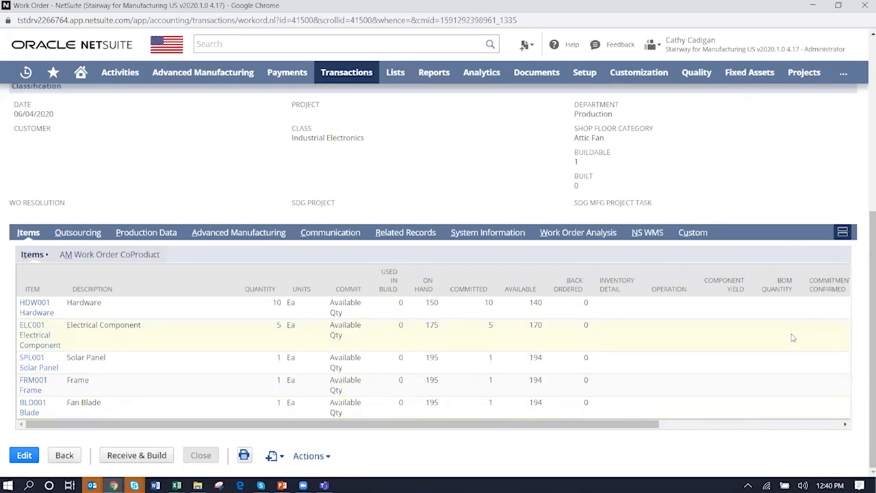
drag(866, 306, 864, 105)
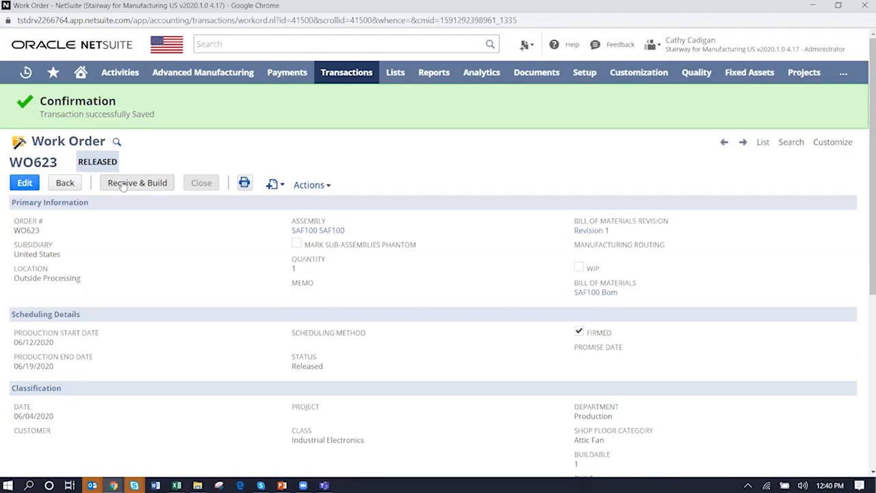
click(861, 5)
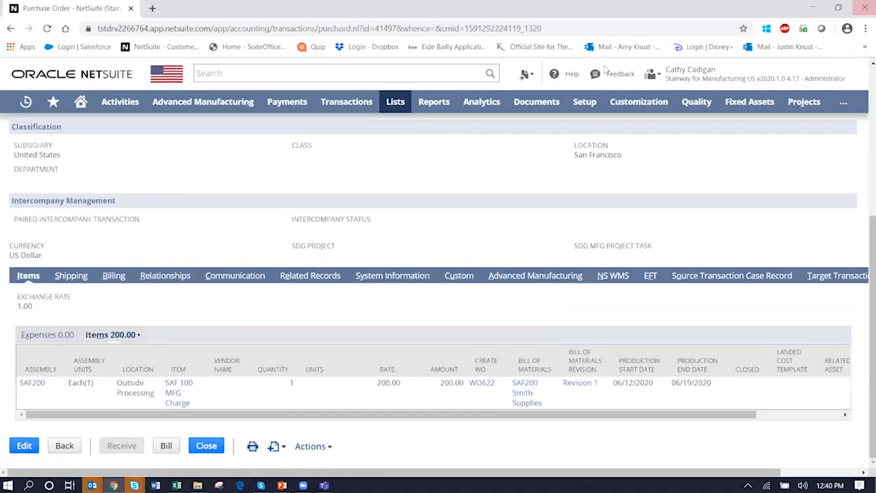
Step: Refresh the SAF200 purchase order and check its item line and receiving option
drag(872, 286, 872, 96)
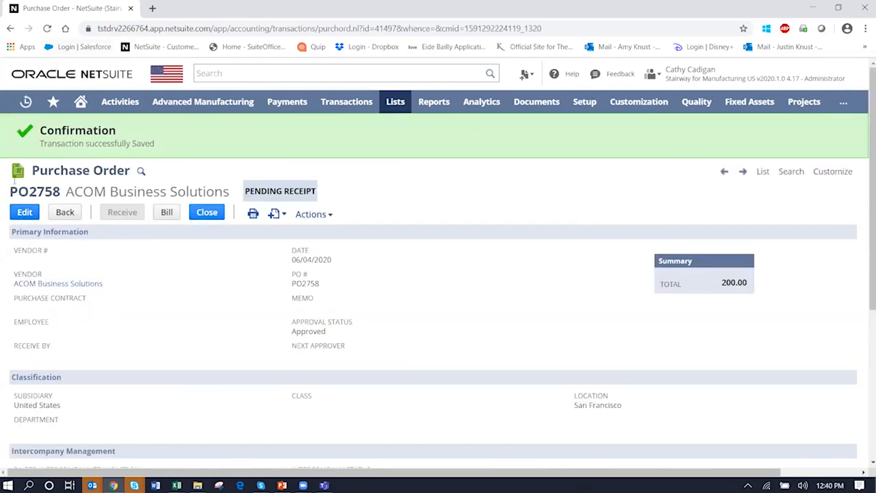
key(F5)
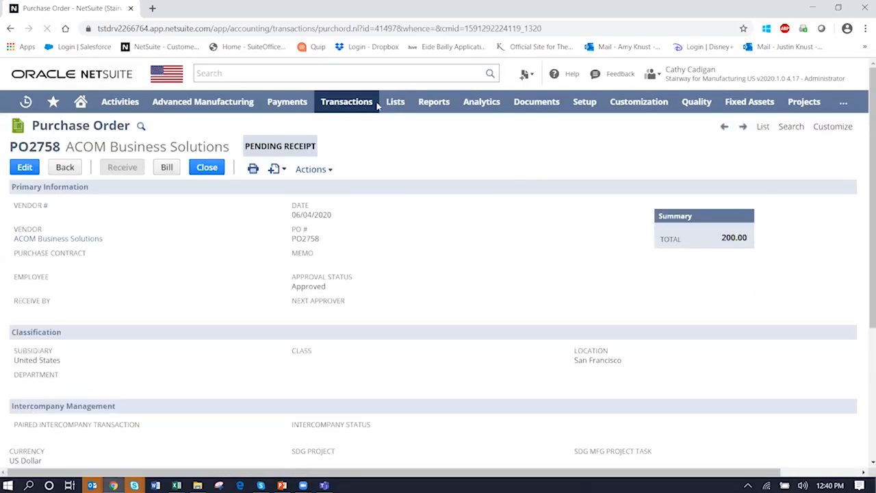
drag(870, 212, 864, 378)
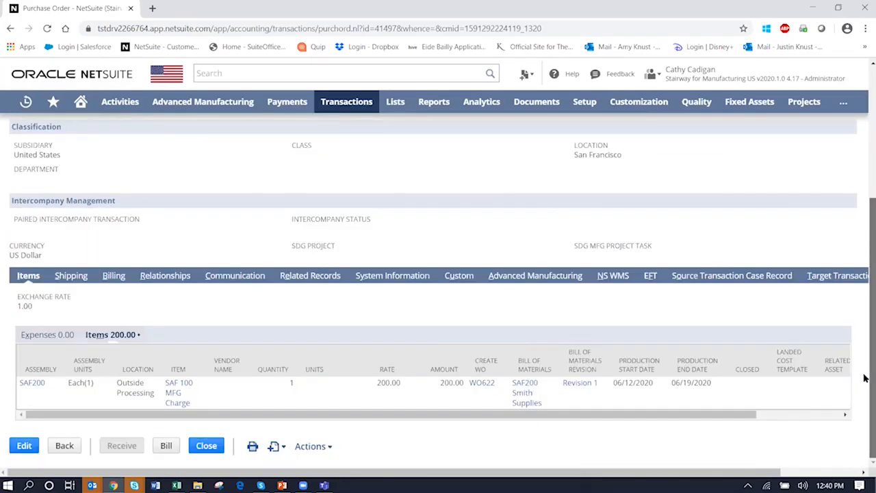
drag(864, 378, 867, 192)
Step: Start an item receipt from the recently created SAF100 purchase order and mark its SAF 100 MFG Charge line to receive
mouse_move(25, 102)
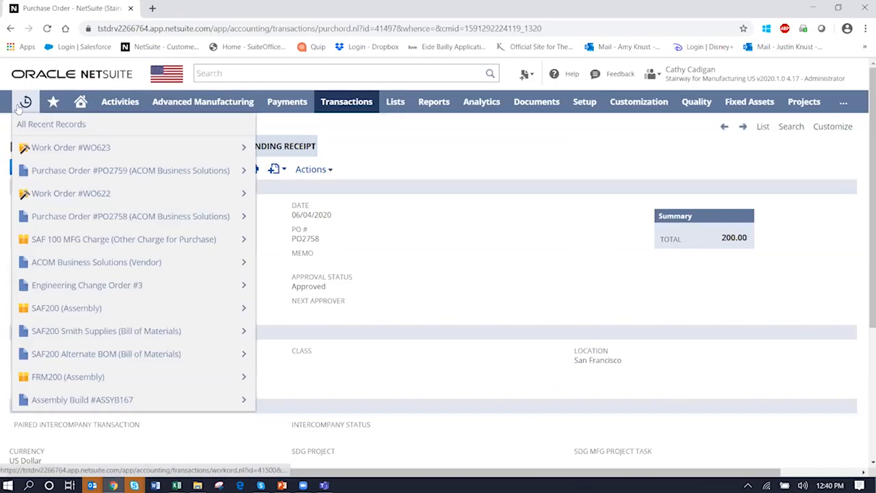
click(84, 175)
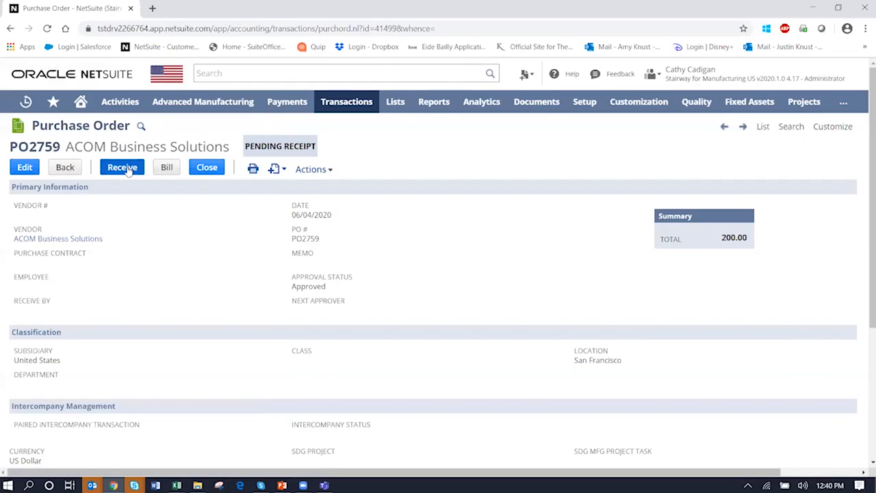
click(123, 168)
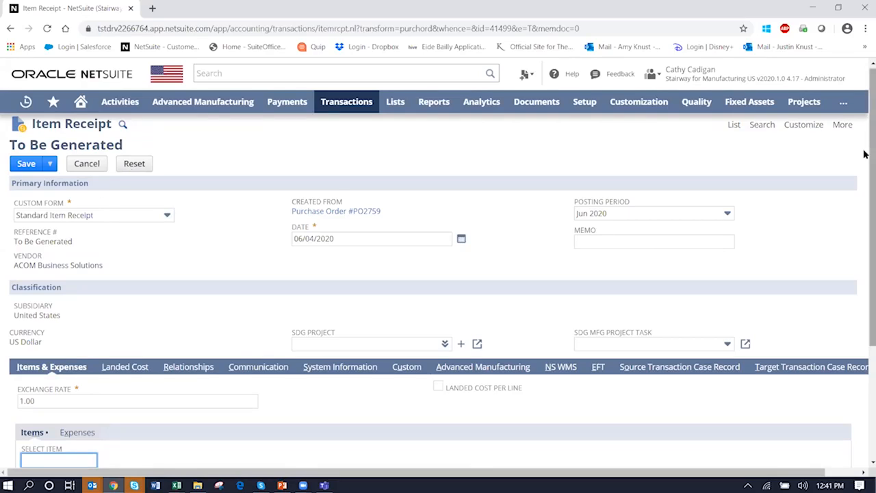
scroll(865, 176, down, 3)
click(35, 385)
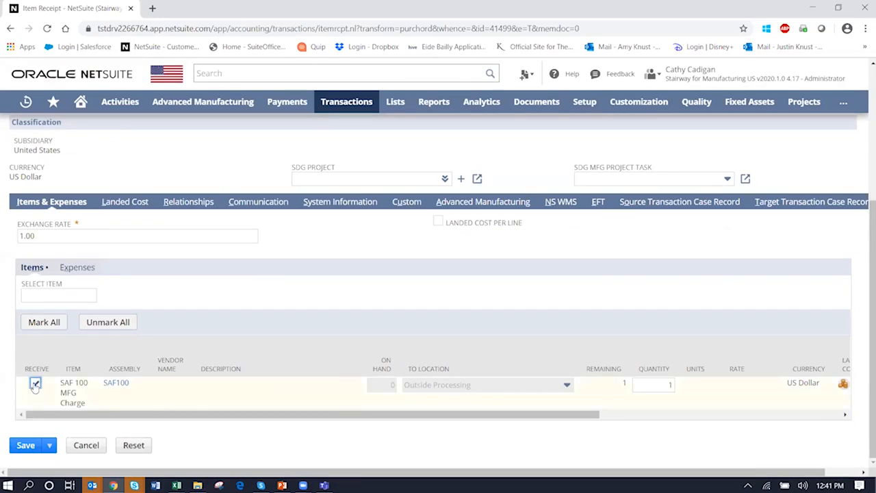
Step: Open the Assembly Build Helper for the SAF100 receipt line and check the inventory detail of component HDW001
drag(400, 414, 816, 409)
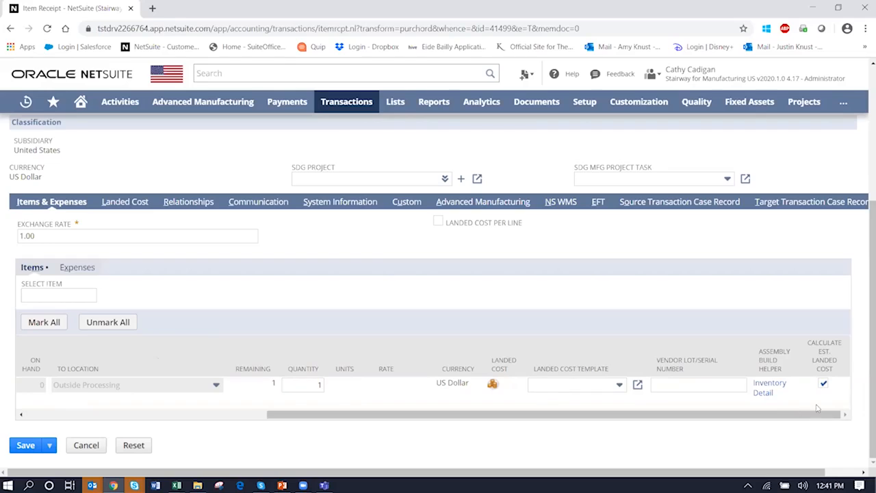
click(770, 388)
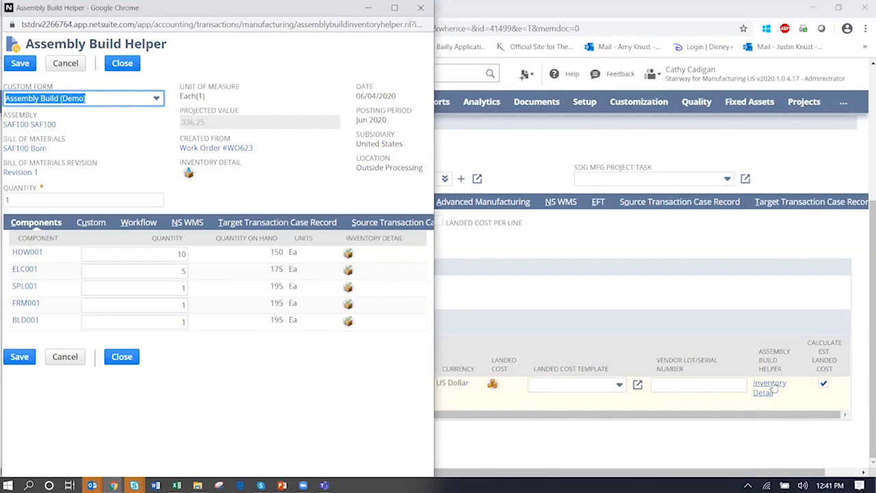
click(348, 257)
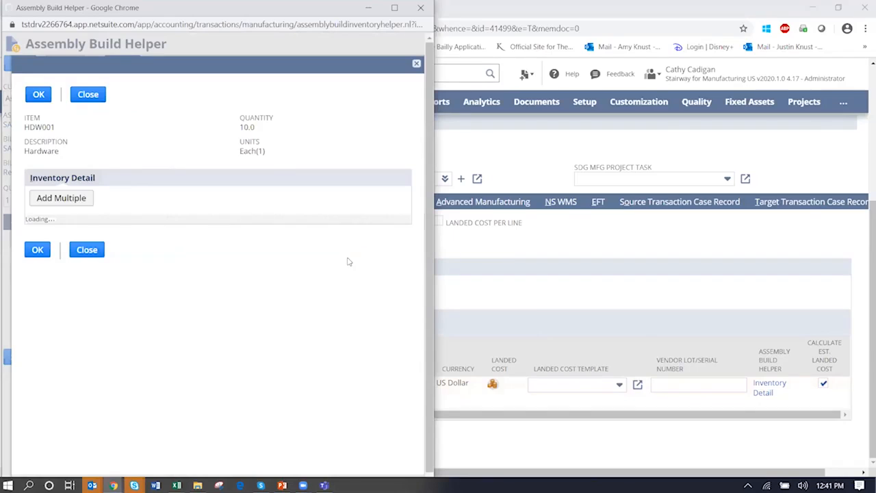
click(38, 94)
Step: Assign a quantity of 1 to bin OP1001 in the SAF100 assembly's inventory detail
click(188, 173)
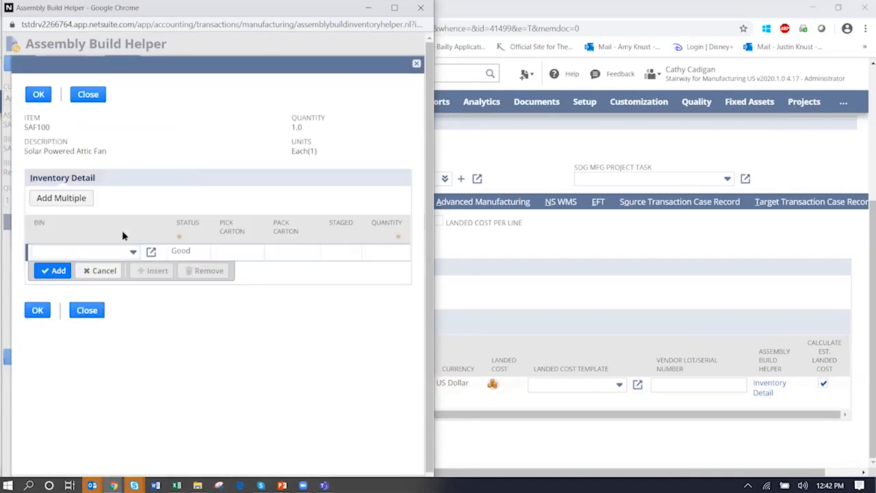
click(133, 252)
click(55, 282)
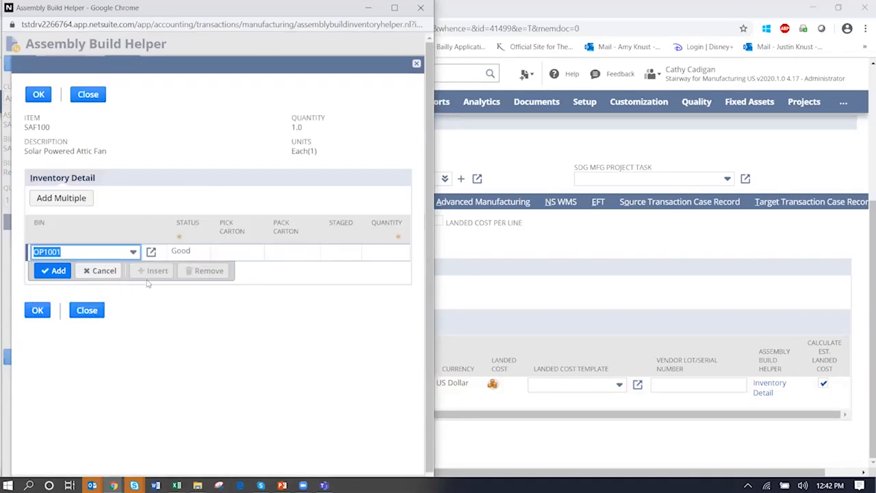
click(380, 250)
text(78)
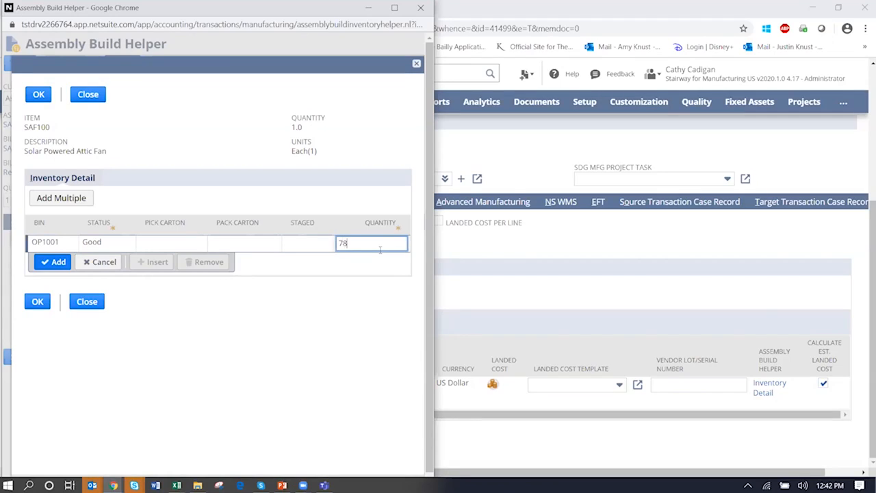
key(BackSpace)
key(BackSpace)
text(1)
click(53, 263)
click(38, 94)
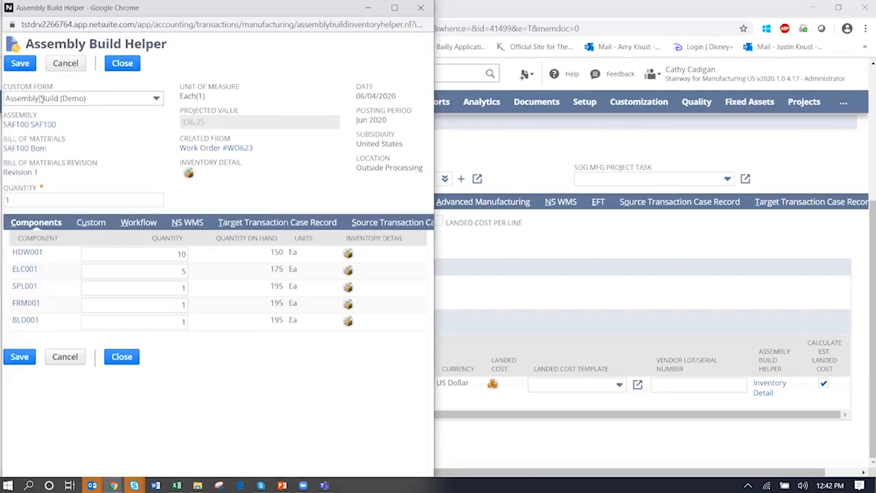
Step: Save the SAF100 Assembly Build Helper, and save the item receipt for the SAF 100 MFG Charge line
click(23, 65)
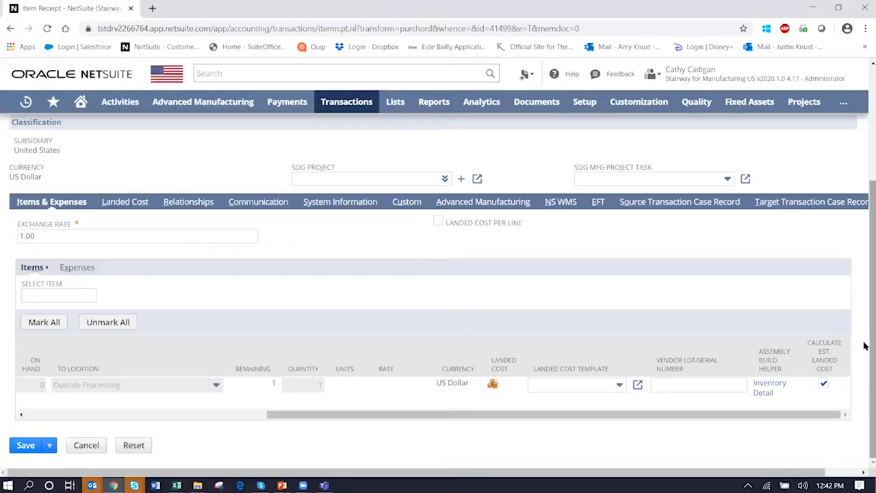
scroll(863, 343, up, 5)
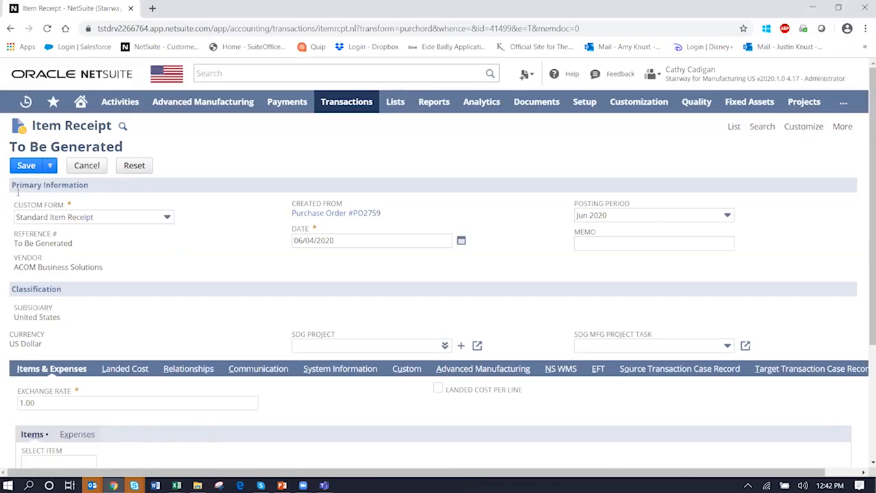
click(25, 167)
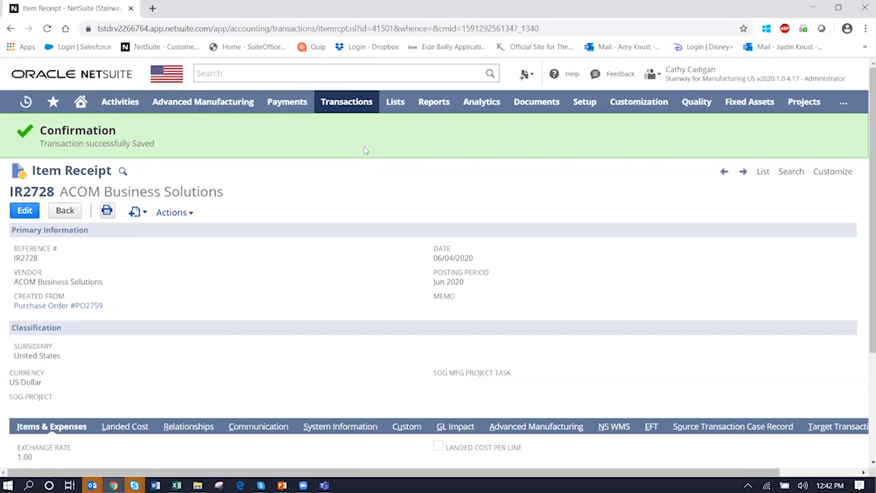
Step: Open the assembly build linked to the receipt's SAF 100 MFG Charge line and check its outsourcing details
drag(865, 278, 864, 388)
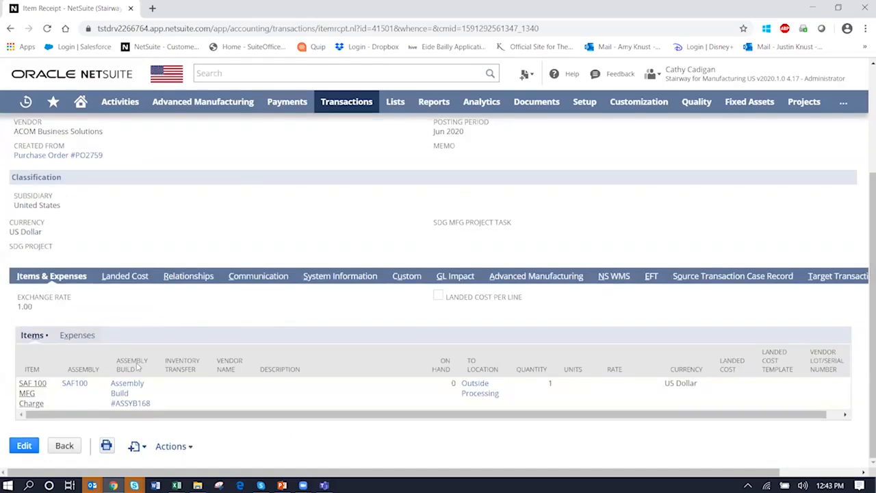
click(130, 389)
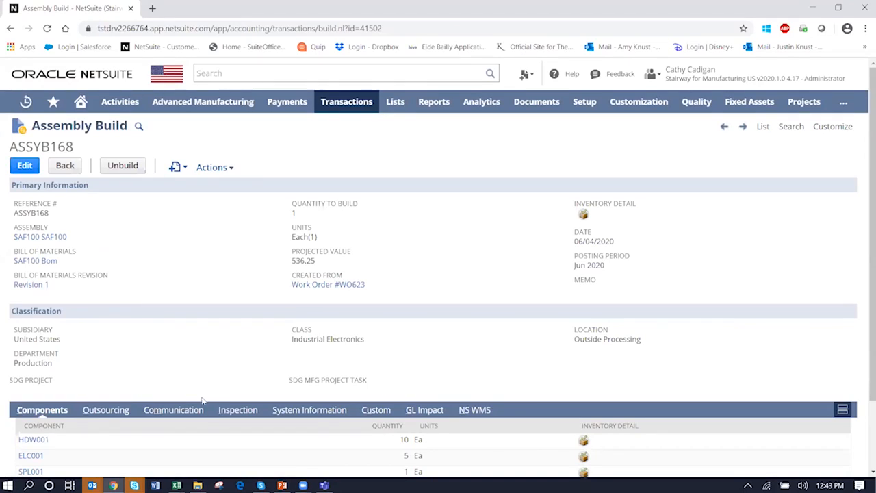
click(114, 411)
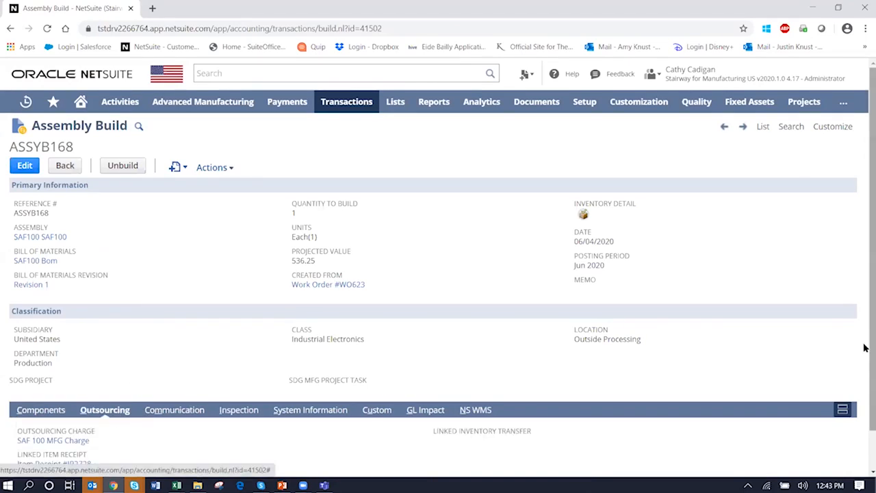
scroll(865, 384, down, 1)
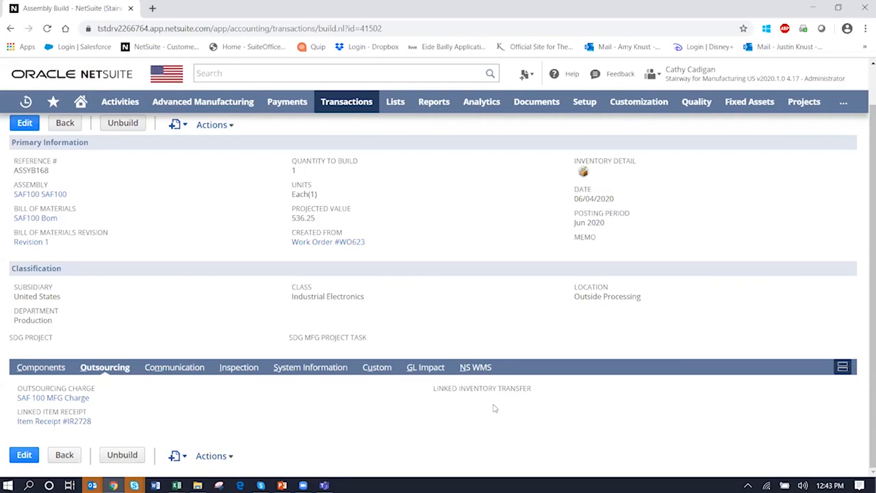
Step: Open the GL impact of the SAF100 assembly build
drag(865, 300, 865, 221)
mouse_move(224, 170)
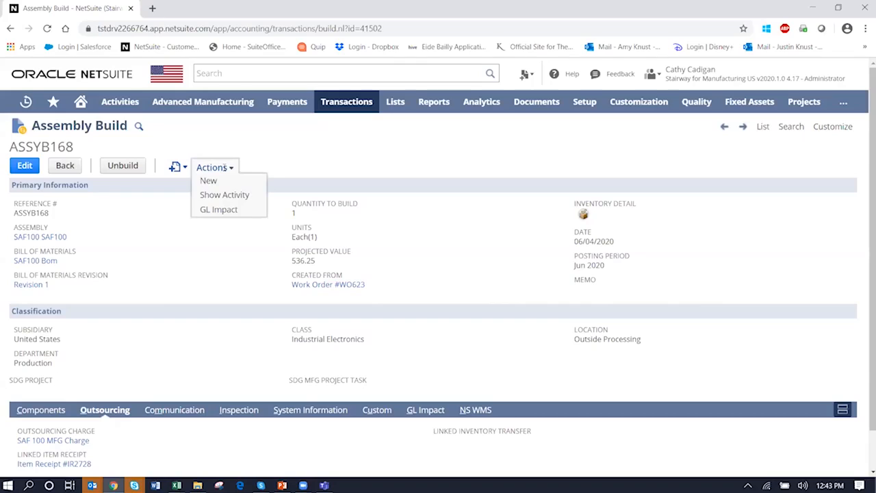
click(228, 212)
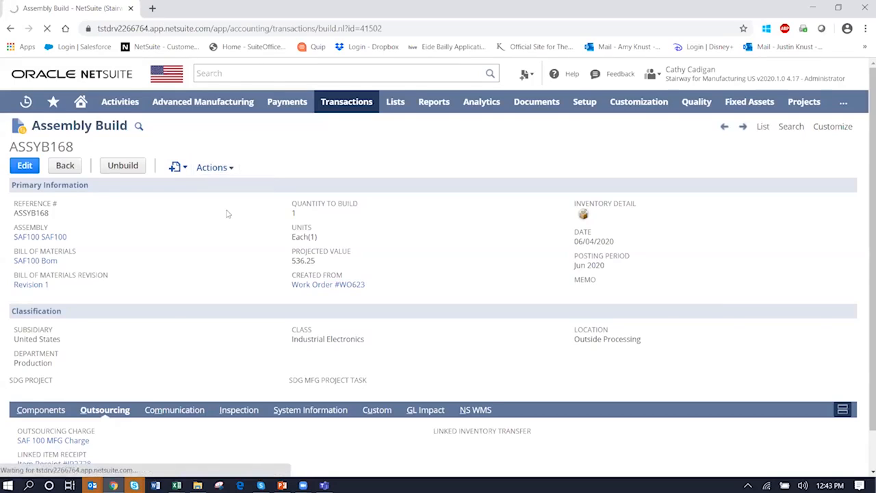